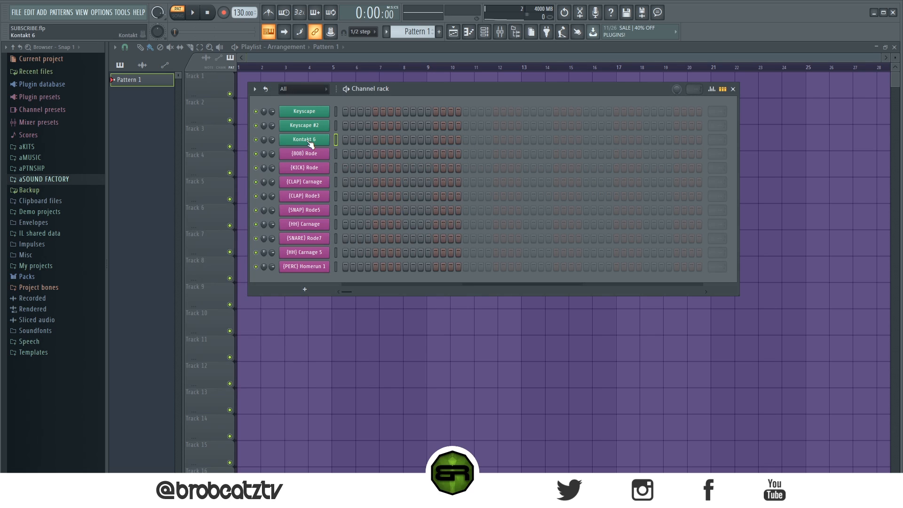
- Load the F# Minor scale from the aSOUND FACTORY Helpers Musical Scales folder into the channel rack as a new channel
left_click(87, 179)
left_click(57, 192)
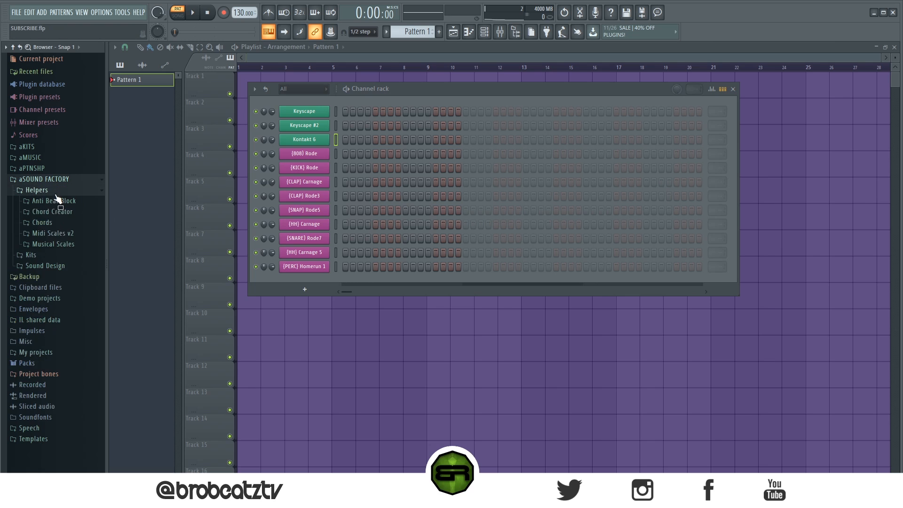
left_click(58, 244)
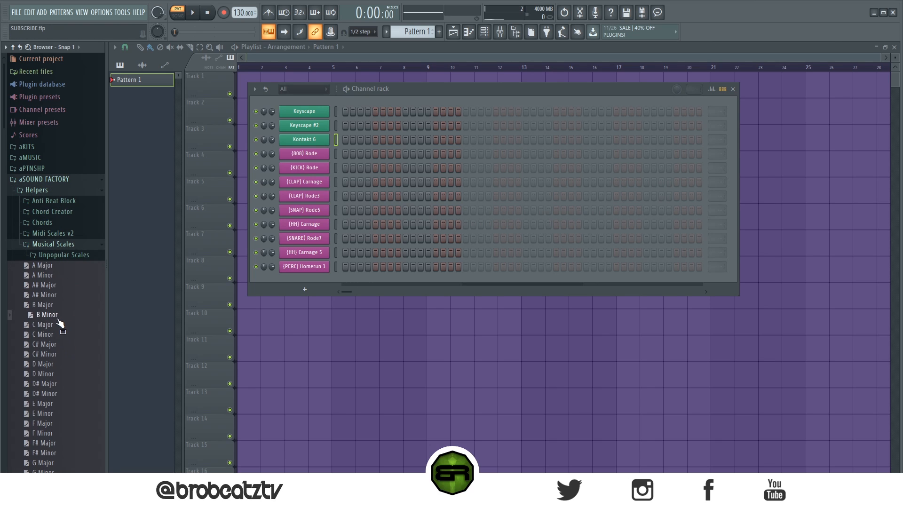
scroll(58, 330, "down", 2)
scroll(58, 329, "down", 2)
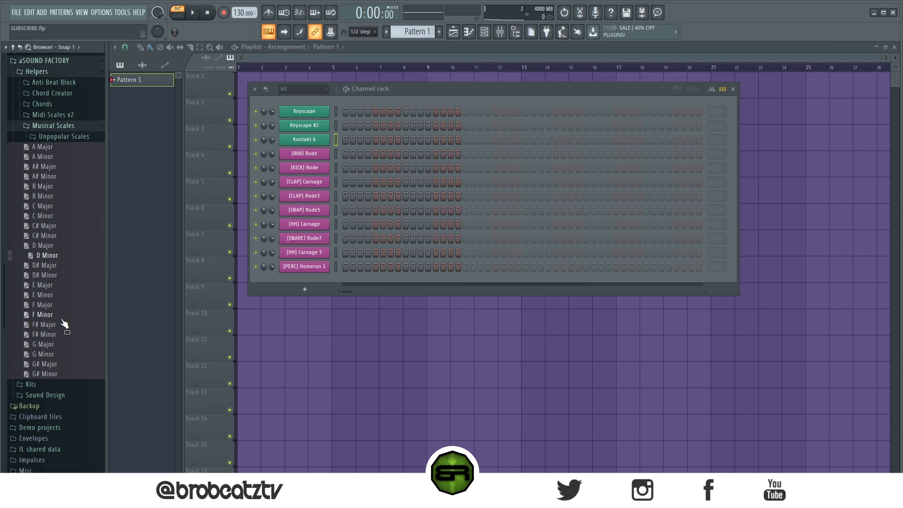
left_click_drag(55, 337, 320, 104)
left_click(44, 61)
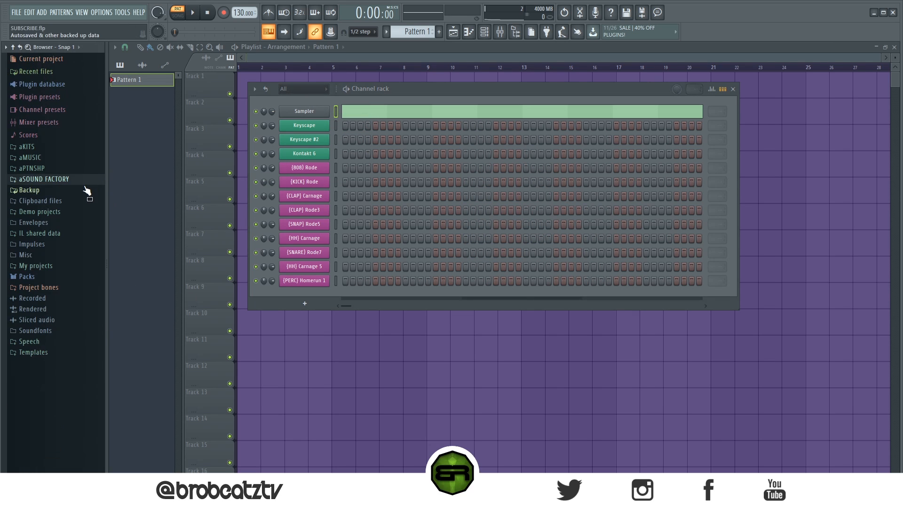
- Open the piano roll for the first Keyscape channel
right_click(313, 126)
left_click(348, 126)
right_click(297, 127)
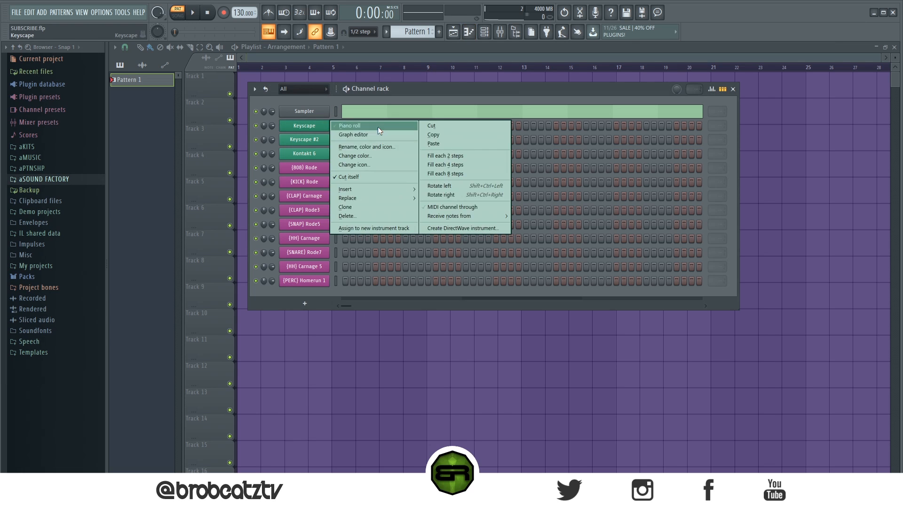
left_click(379, 130)
- Place F#4, E4 and D4 notes at the starts of bars 1, 2 and 3, and play them back
scroll(287, 202, "down", 4)
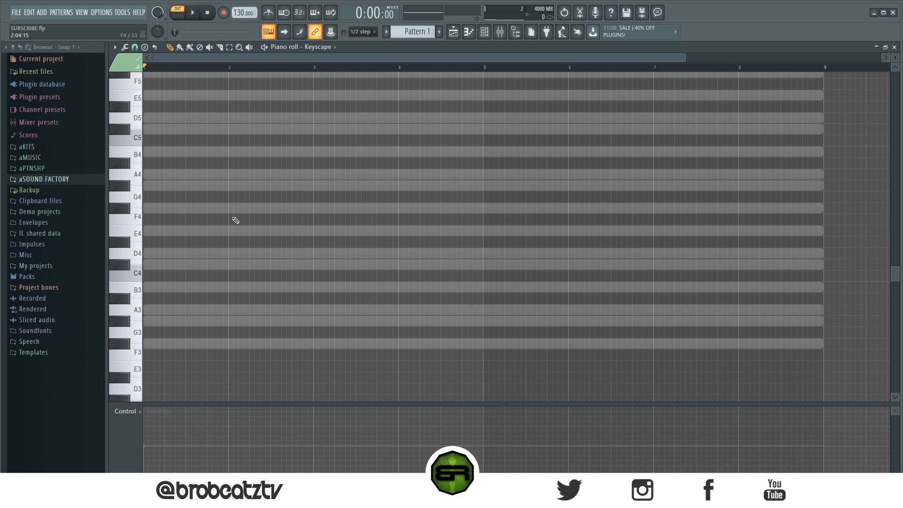
left_click(179, 207)
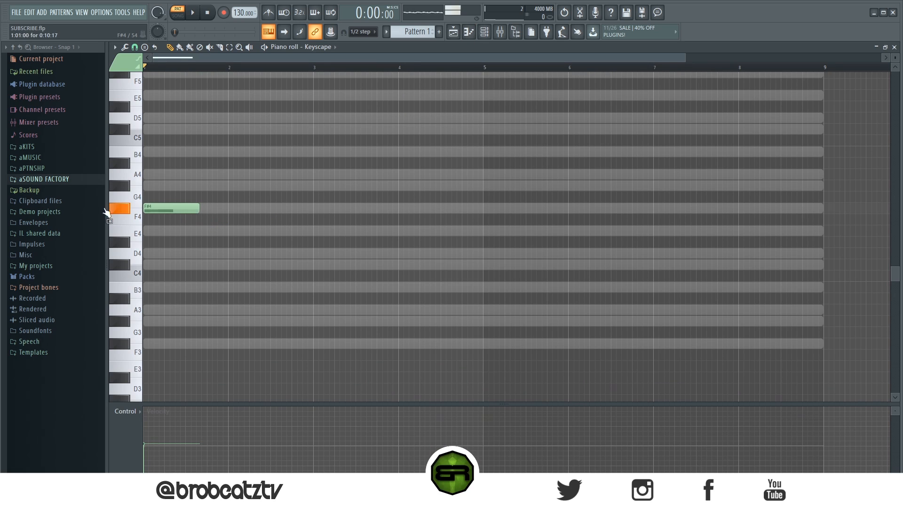
left_click(231, 231)
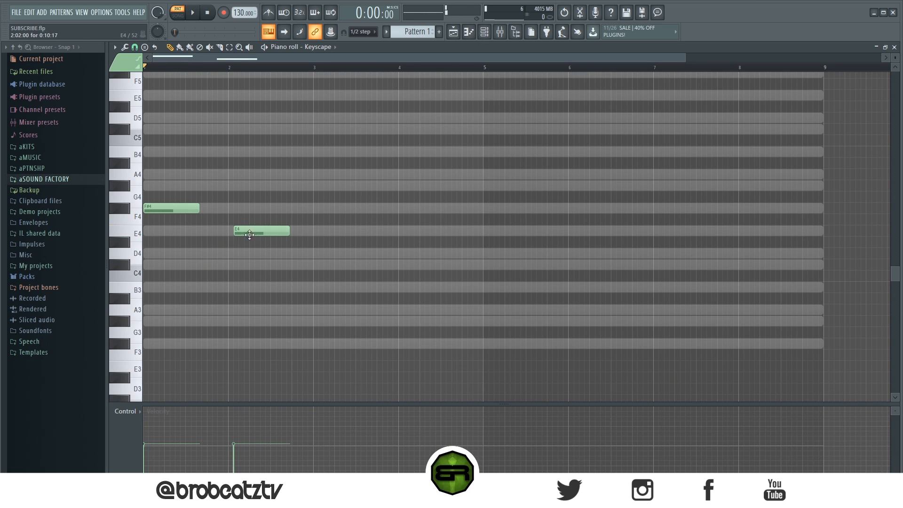
left_click(316, 254)
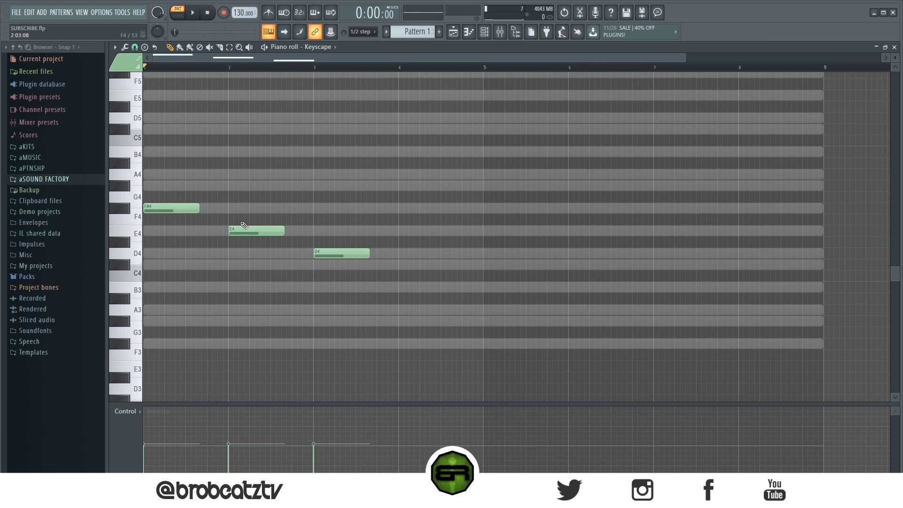
key("space")
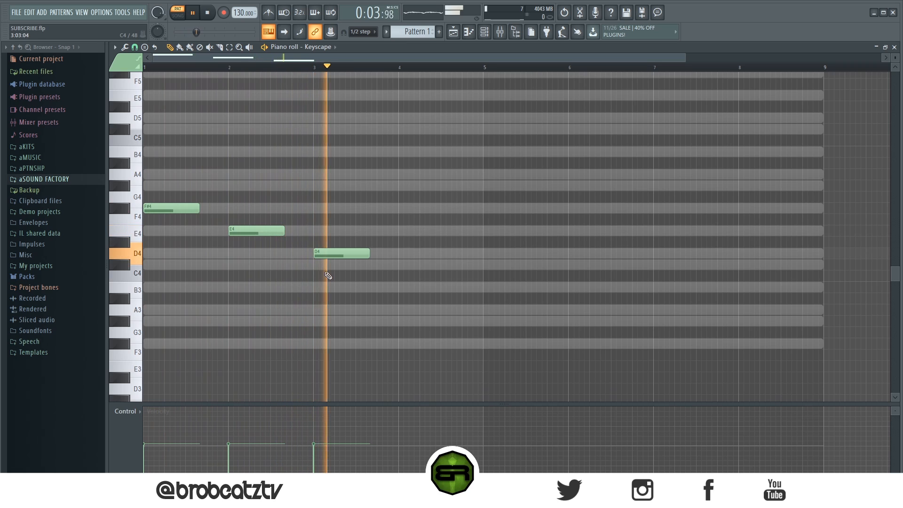
key("space")
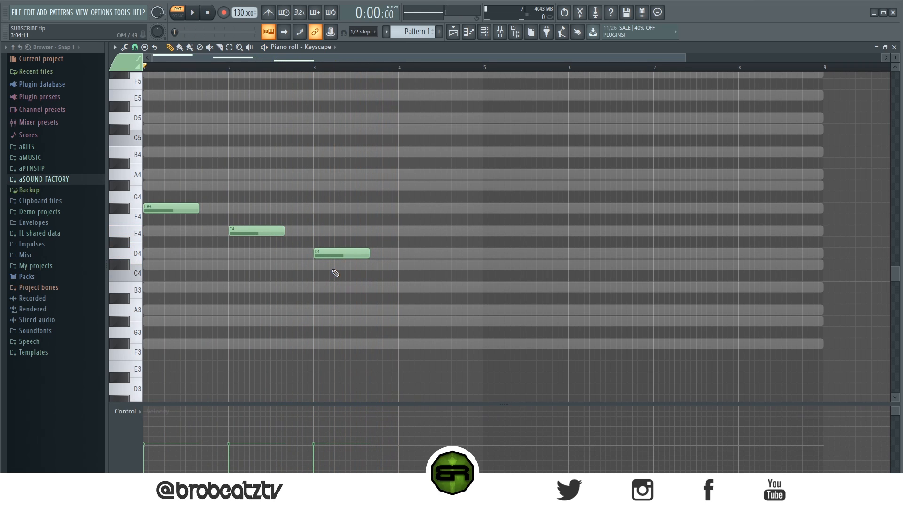
- Lengthen the D4 note to the end of bar 4
left_click_drag(372, 210, 275, 281)
left_click(228, 220, "ctrl")
left_click_drag(367, 250, 167, 241)
left_click_drag(258, 251, 482, 275)
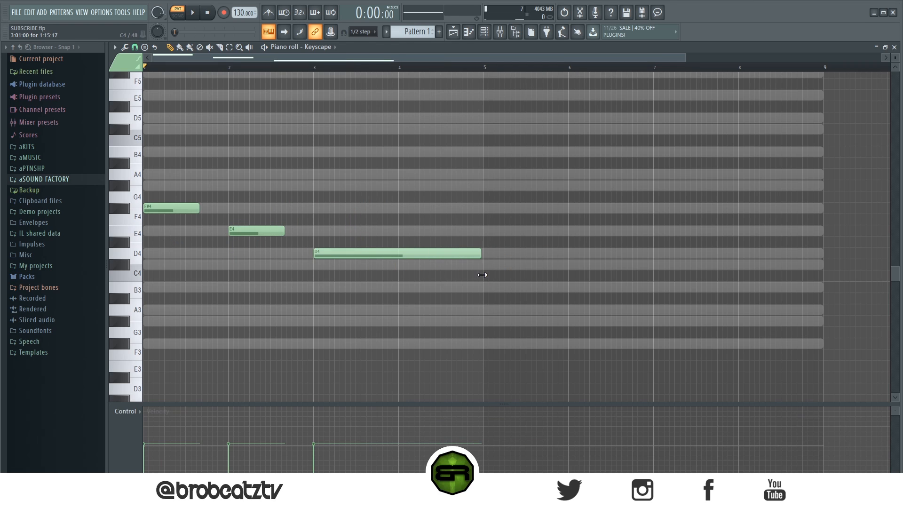
left_click_drag(515, 232, 134, 256)
left_click_drag(527, 157, 150, 295)
left_click(252, 305)
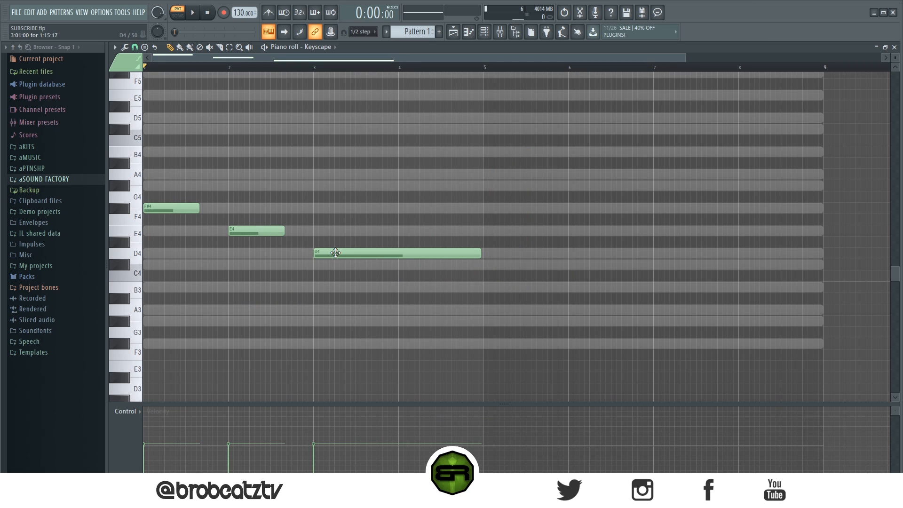
left_click_drag(535, 158, 209, 312)
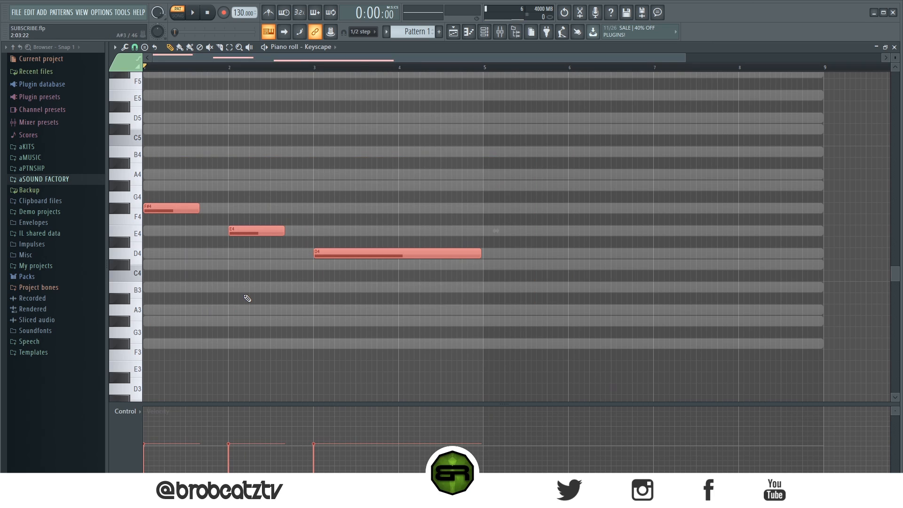
- Start E4 on beat 4 of bar 1, lengthen F#4 and E4 to run back to back up to bar 3, and raise all velocities
left_click(268, 302)
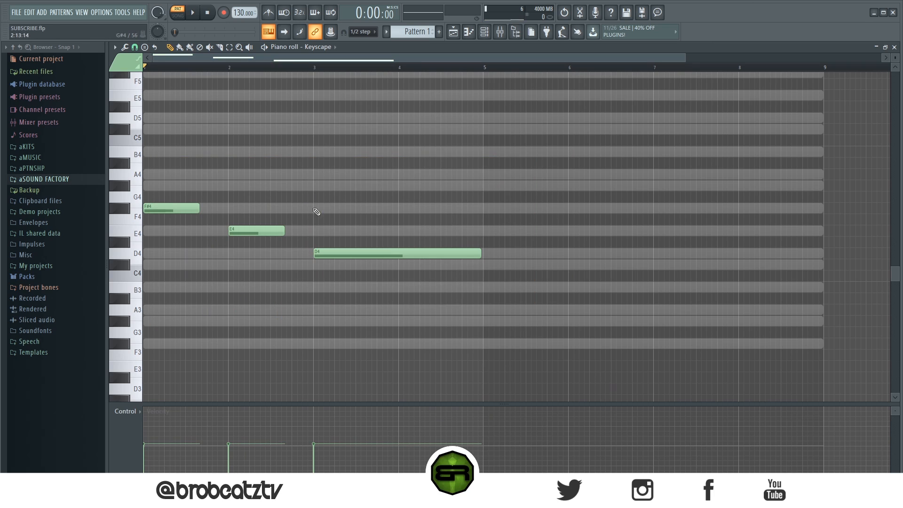
left_click_drag(247, 231, 312, 233)
left_click_drag(199, 209, 374, 301)
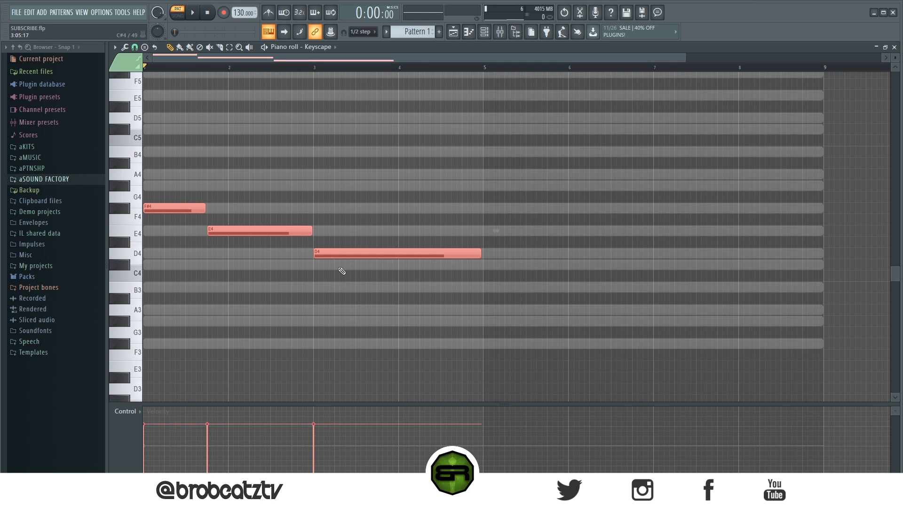
- Lower the three notes two octaves as a bass line and place a copy two octaves higher at F#4, E4 and D4
key("ctrl+Down")
key("ctrl+Down")
scroll(334, 260, "down", 8)
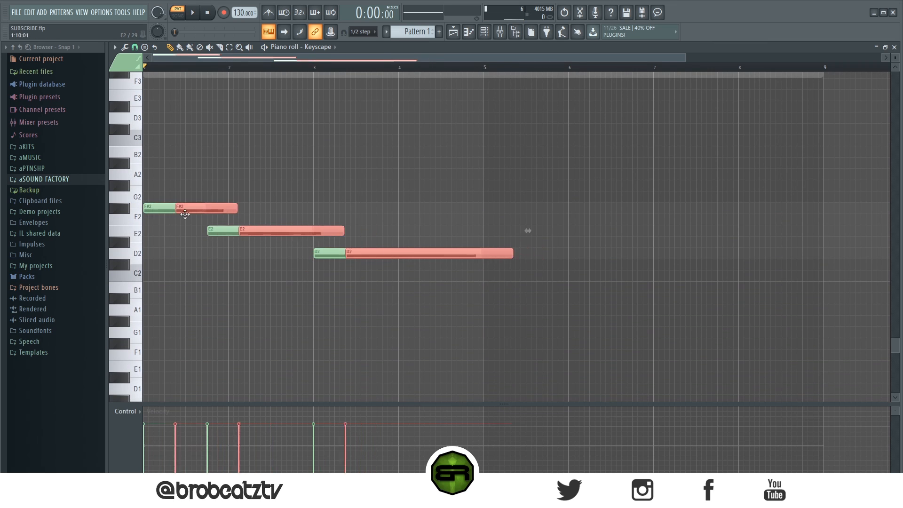
key("ctrl+v")
key("ctrl+Up")
key("ctrl+Up")
scroll(329, 177, "up", 4)
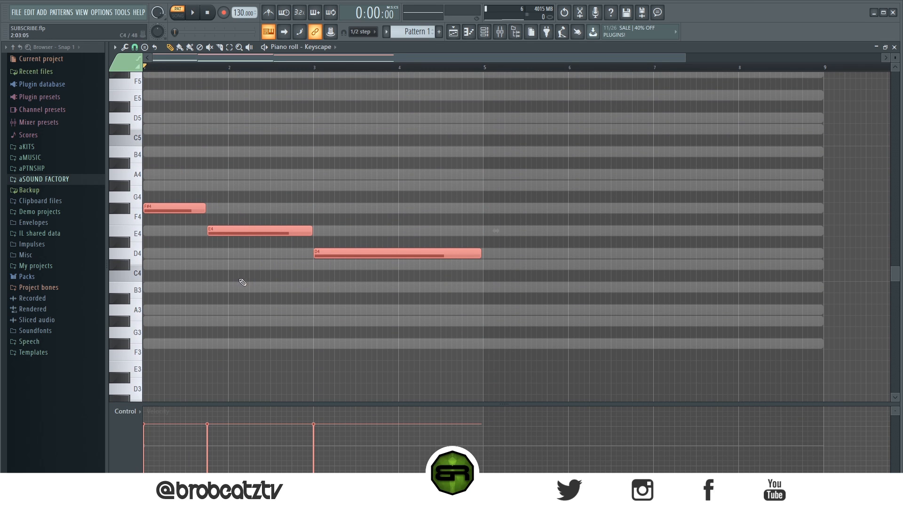
- Duplicate the F#4, E4 and D4 notes three semitones higher as A4, G4 and F4
left_click_drag(174, 169, 480, 315)
mouse_move(168, 211)
left_mouse_down()
mouse_move(191, 210)
mouse_move(151, 165)
left_mouse_up()
left_click(227, 180, "ctrl")
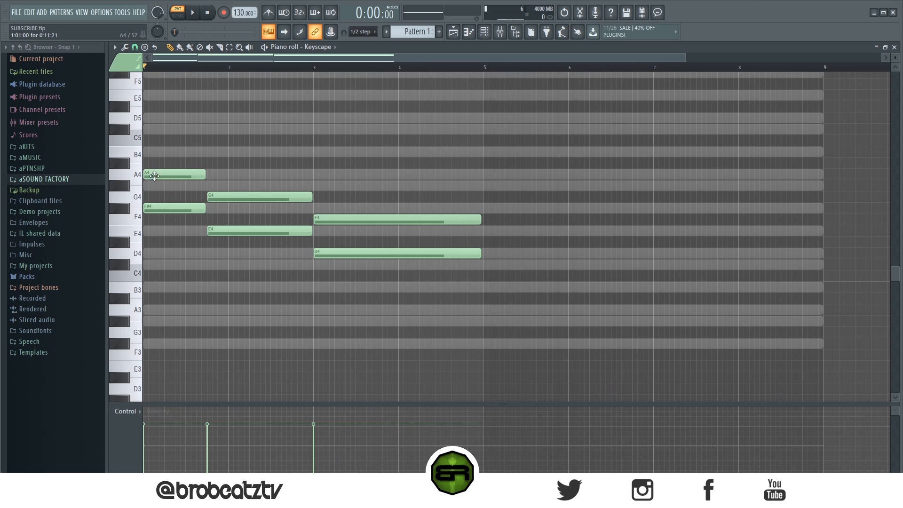
- Raise G4 to G#4 and F4 to F#4, and complete the three chords with C#5, B4 and A4 on top
left_click(154, 130)
left_click_drag(226, 196, 223, 185)
left_click(210, 155)
left_click_drag(357, 219, 355, 207)
left_click(314, 173)
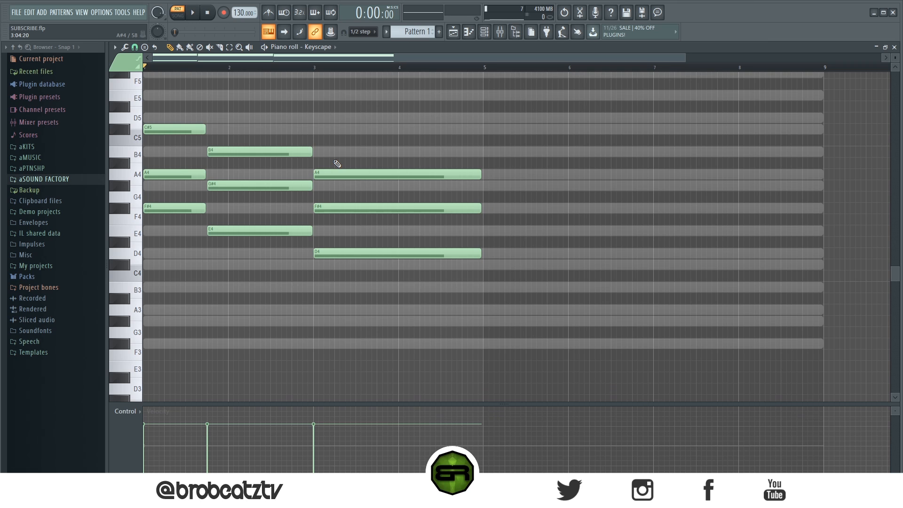
- Play back the three-chord progression from the start
scroll(379, 61, "up", 2)
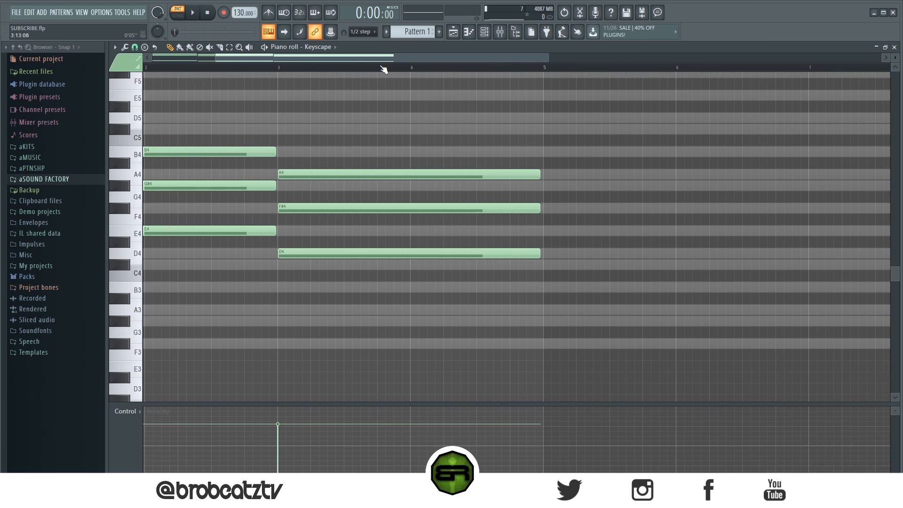
left_click_drag(379, 60, 226, 65)
key("space")
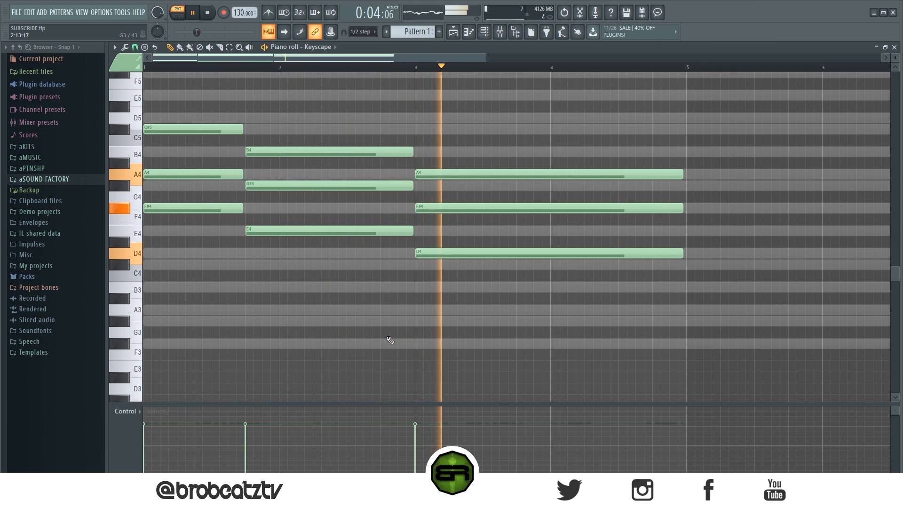
key("space")
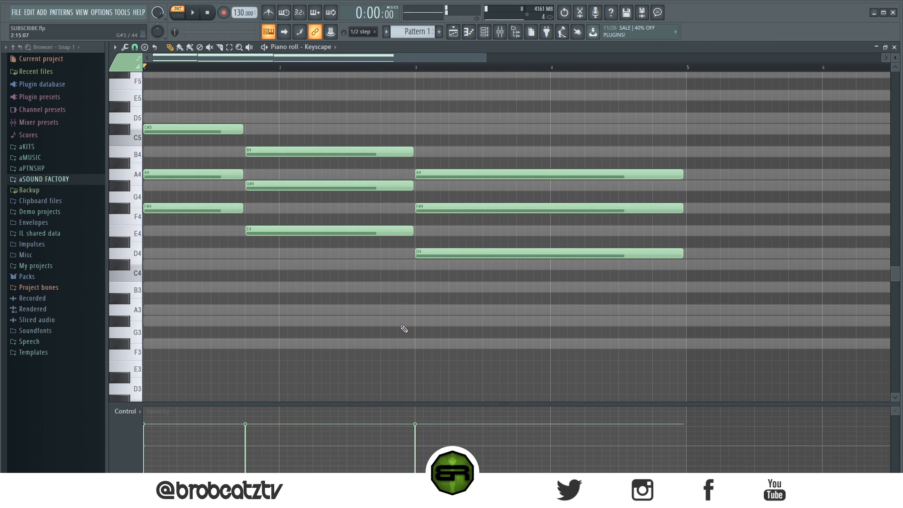
- Add a C#5 note on top of the third chord at bar 3 and play back the progression
left_click_drag(489, 171, 515, 333)
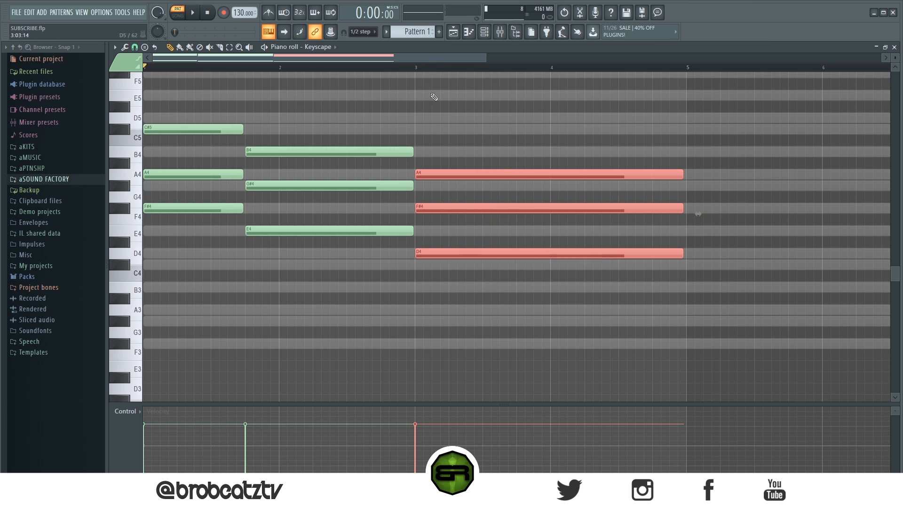
left_click(464, 125)
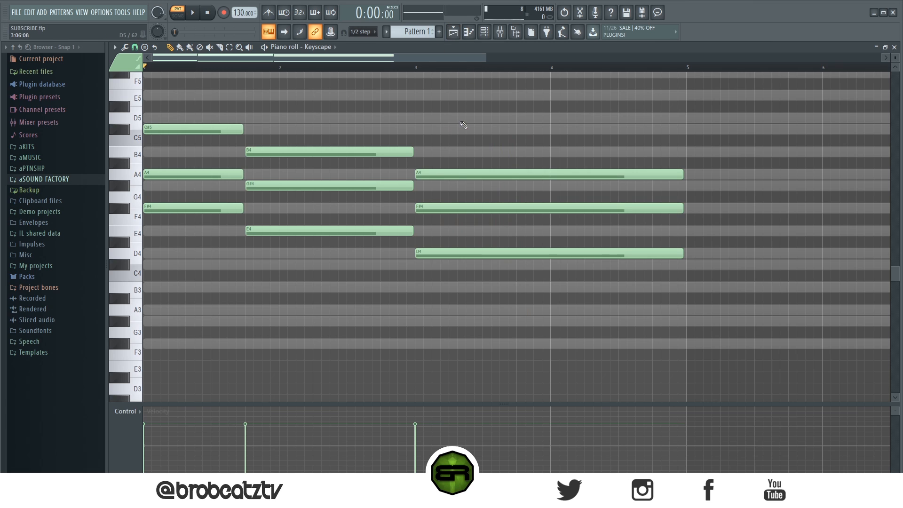
left_click(416, 133)
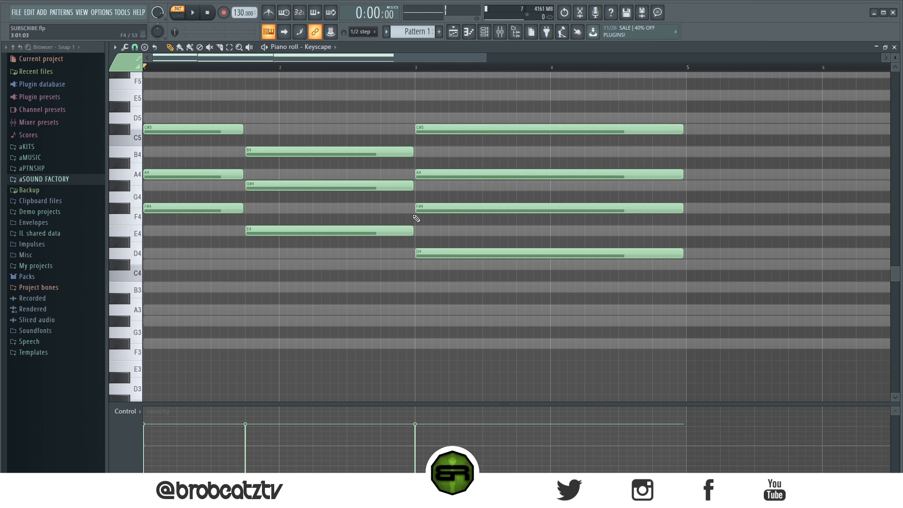
key("space")
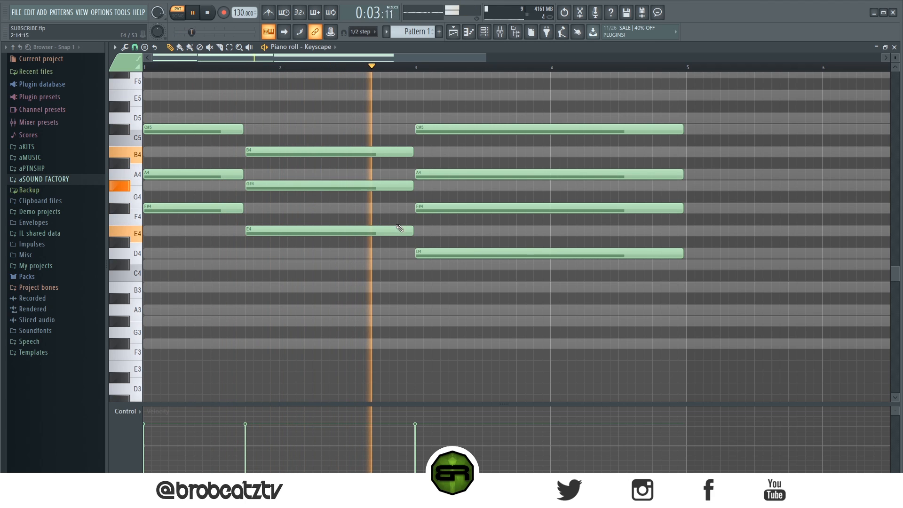
key("space")
- Replace the third chord's D4 note with B4 and play back the progression
right_click(431, 253)
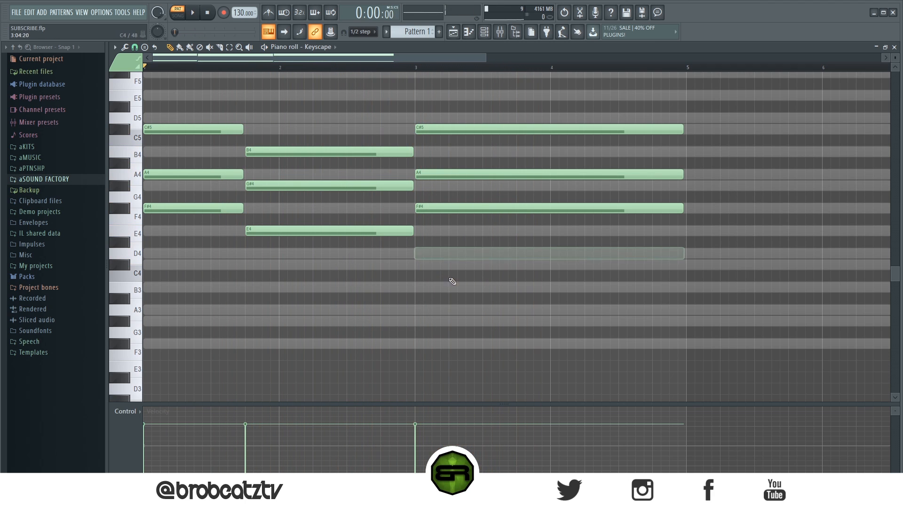
left_click(427, 154)
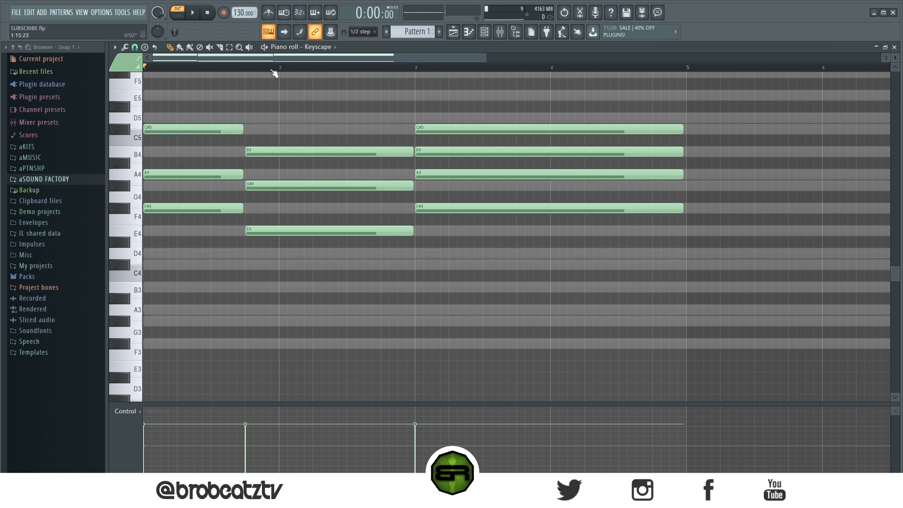
key("space")
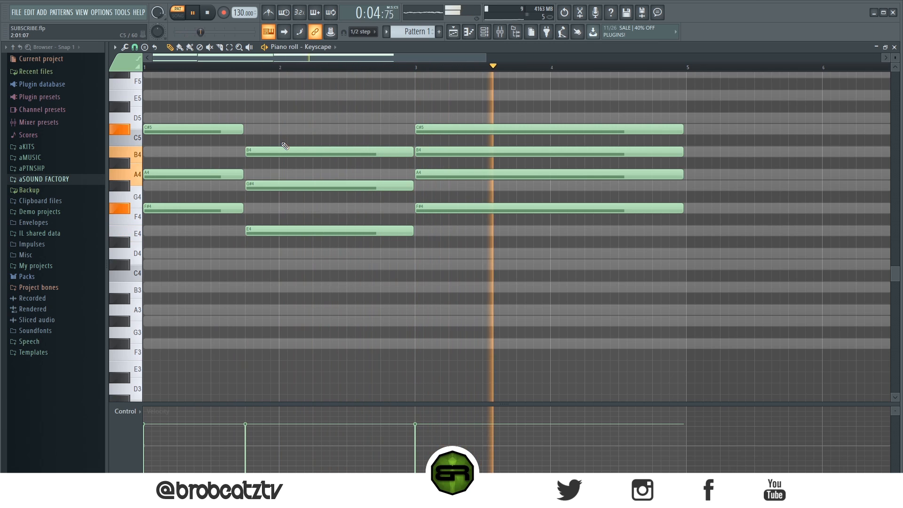
key("space")
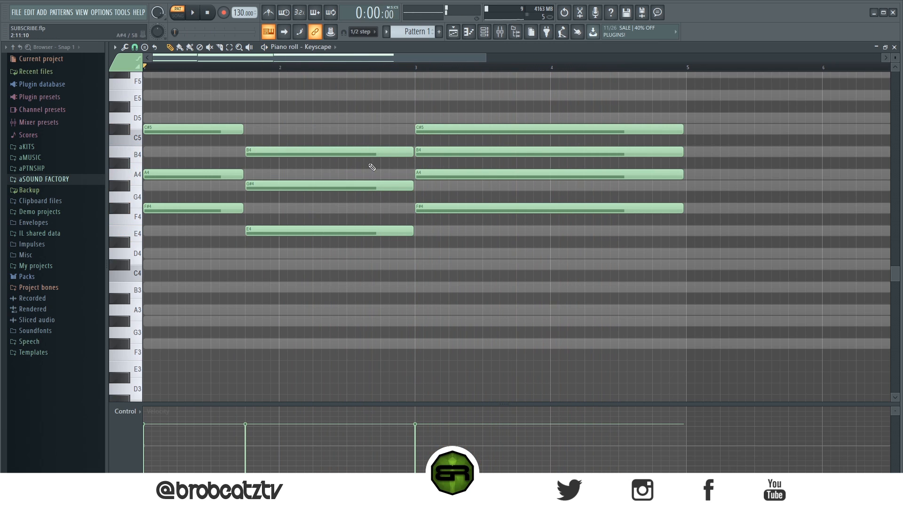
- Slightly delay the first chord's C#5, the second chord's G#4 and the third chord's A4 and C#5, and play back the result
left_click_drag(148, 131, 149, 131)
left_click_drag(248, 186, 252, 182)
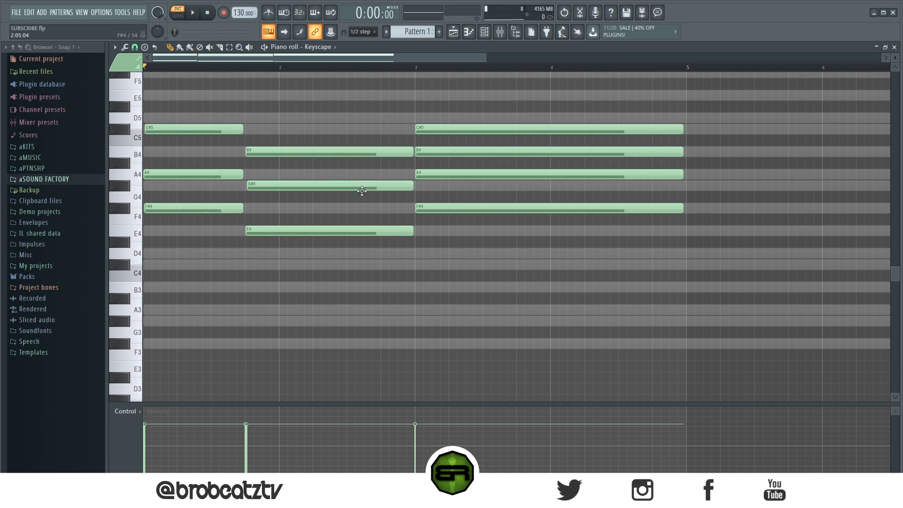
left_click_drag(417, 173, 419, 174)
left_click_drag(416, 128, 420, 128)
key("space")
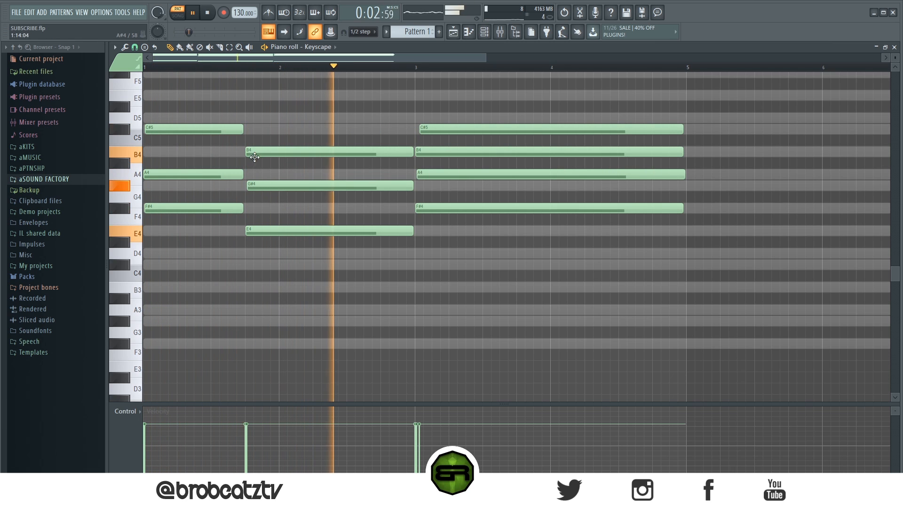
key("space")
- Slightly delay the second chord's G#4 and B4 and the third chord's F#4, and play back the progression
left_click_drag(247, 188, 249, 187)
left_click_drag(246, 149, 248, 149)
left_click_drag(416, 210, 418, 211)
key("space")
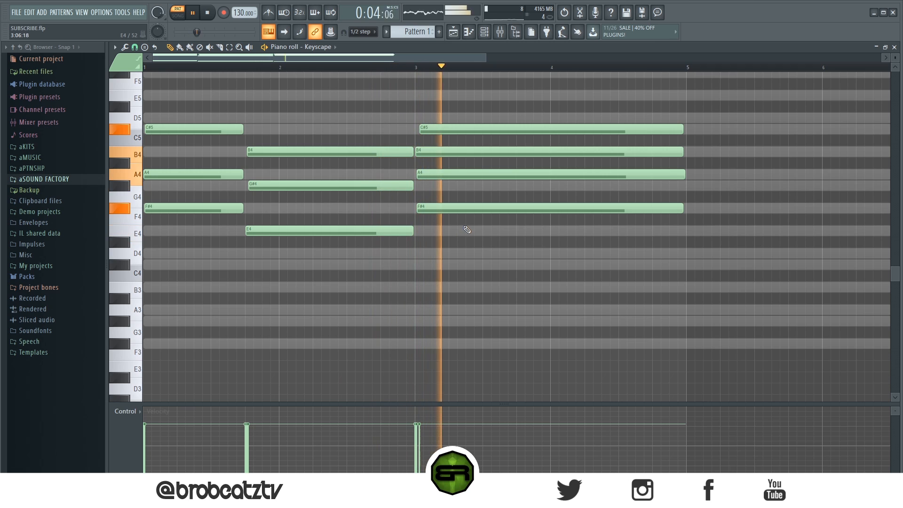
key("space")
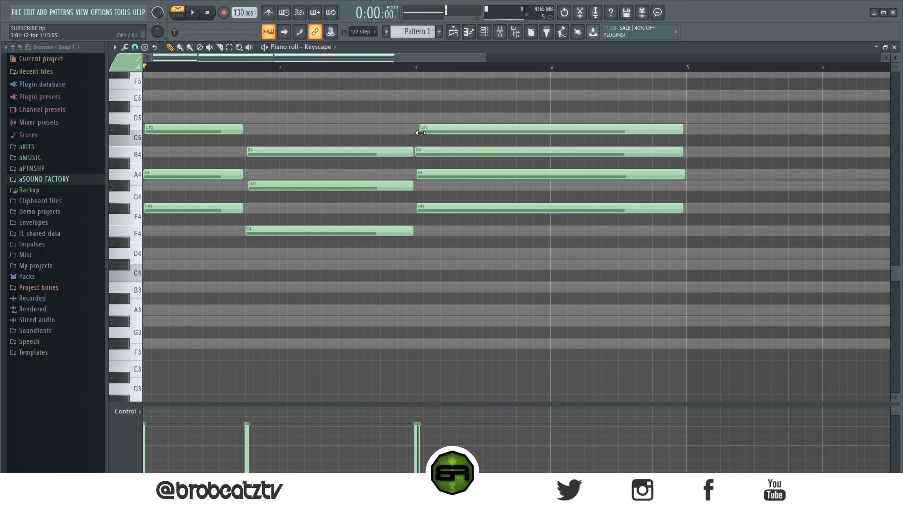
- Shift the third chord's C#5 slightly earlier so it starts closer to bar 3
left_click_drag(408, 103, 441, 239, "ctrl")
left_click(454, 143)
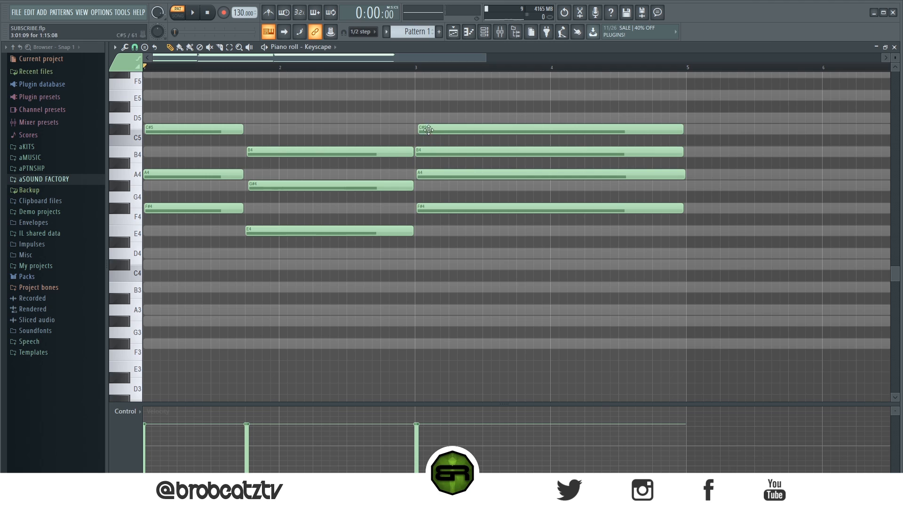
mouse_move(426, 127)
left_mouse_down()
mouse_move(472, 128)
mouse_move(425, 135)
mouse_move(448, 130)
mouse_move(439, 130)
left_mouse_up()
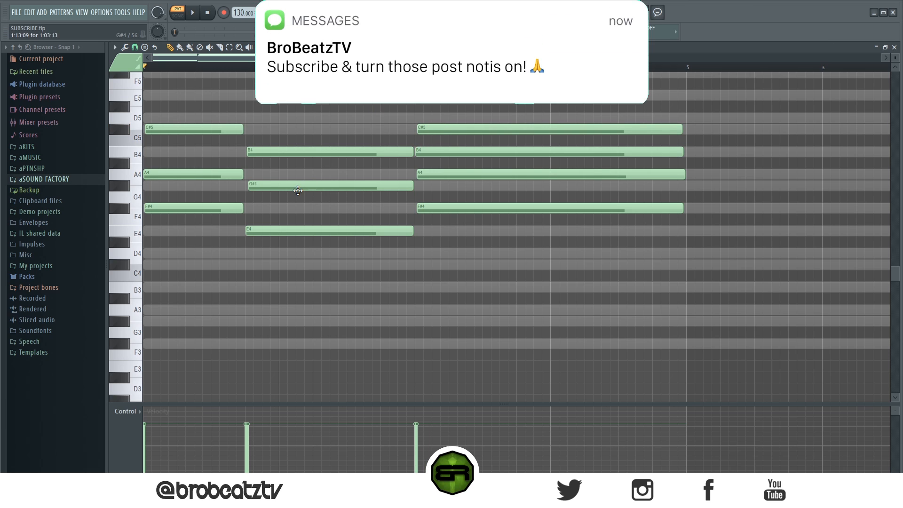
- Randomize the velocity levels of all the chord notes with the piano roll randomizer
key("ctrl+a")
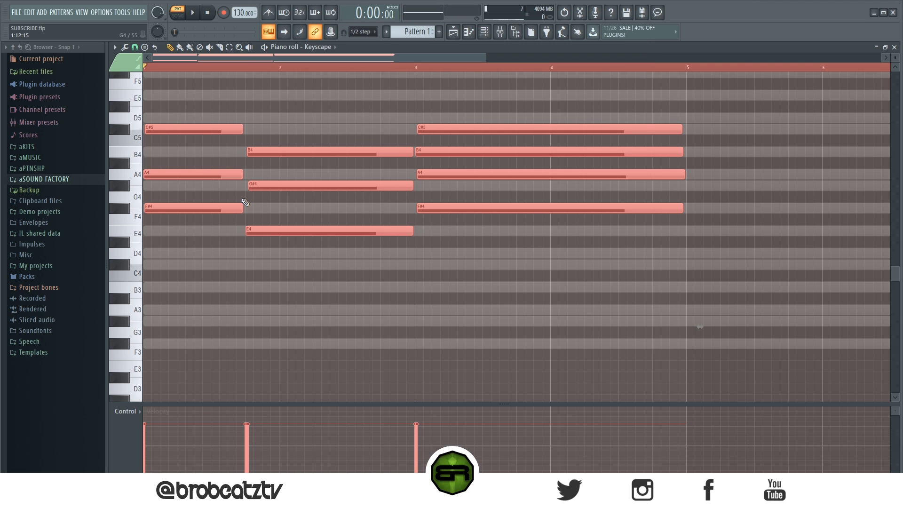
key("alt+r")
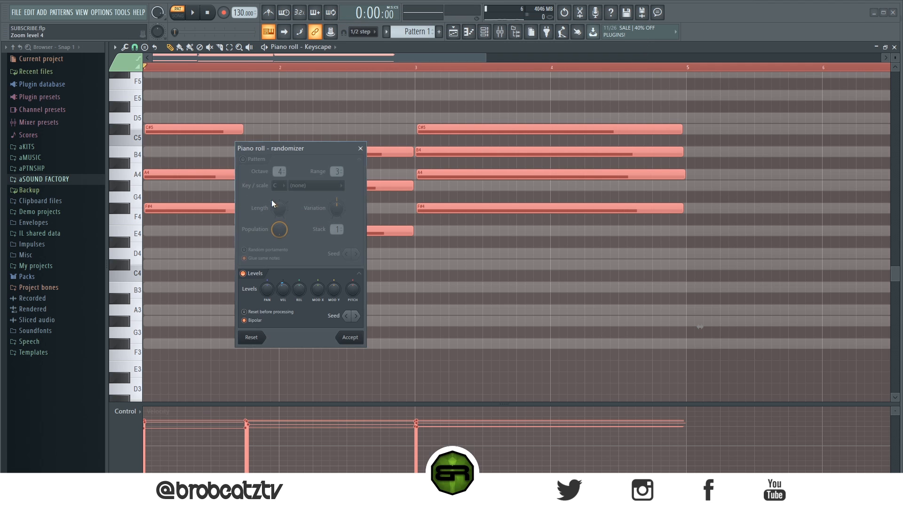
left_click(348, 336)
scroll(249, 312, "down", 1)
scroll(240, 292, "up", 3)
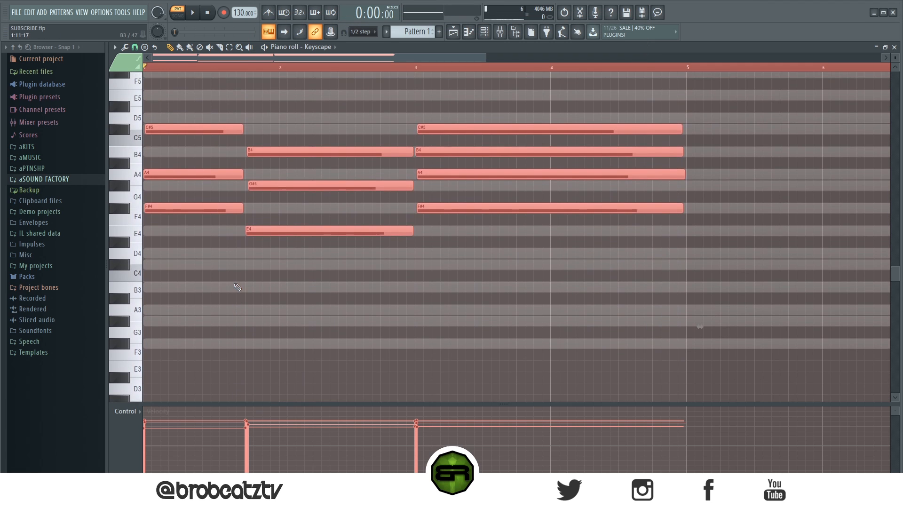
scroll(198, 70, "down", 2)
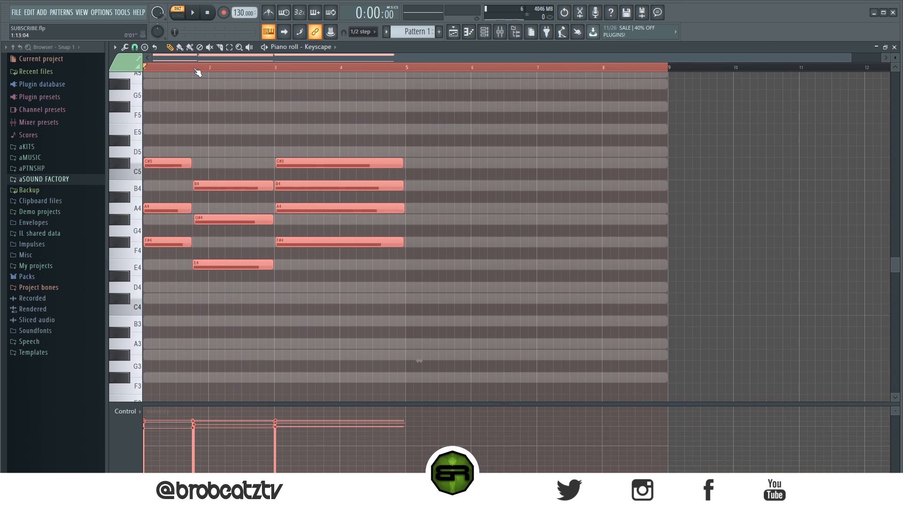
- Play back the progression and duplicate the four bars of chords into bars 5 to 8, leaving the copy deselected
key("space")
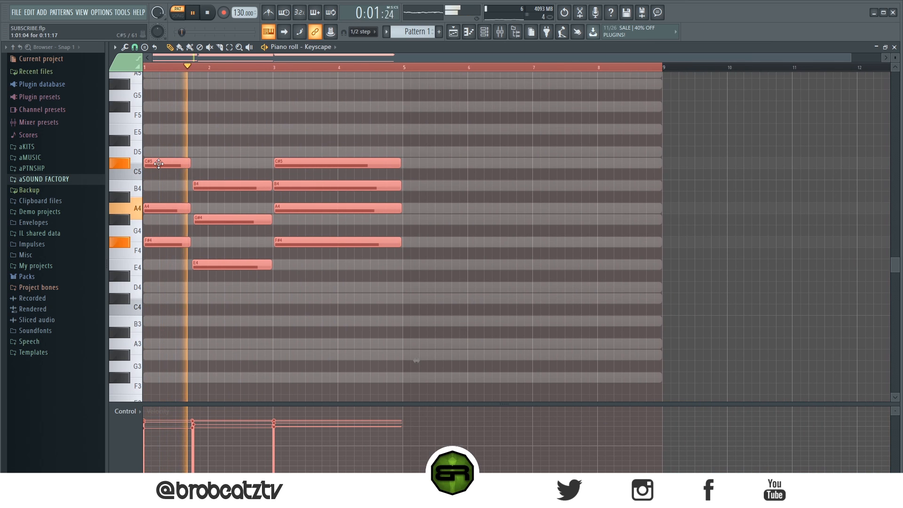
key("ctrl+b")
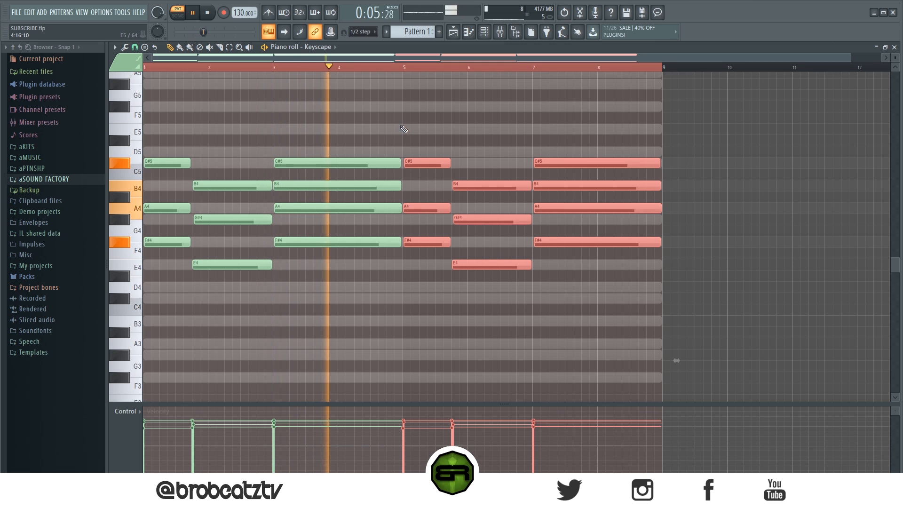
key("ctrl+d")
key("space")
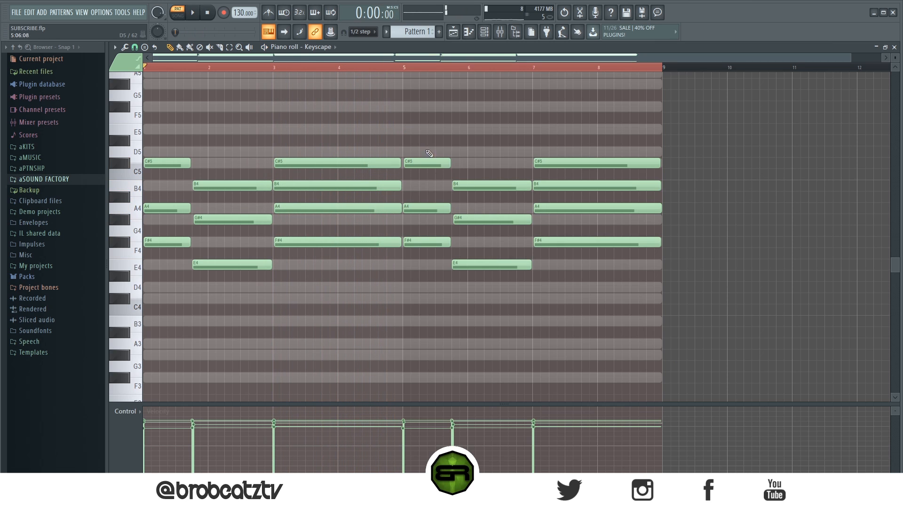
- Copy the F#4 of the bar 5 chord and the E4 of the following chord one octave up, to F#5 and E5
left_click_drag(417, 113, 583, 322)
left_click(532, 349, "ctrl")
left_click_drag(419, 230, 420, 243)
left_click_drag(414, 242, 475, 273)
right_click(418, 241)
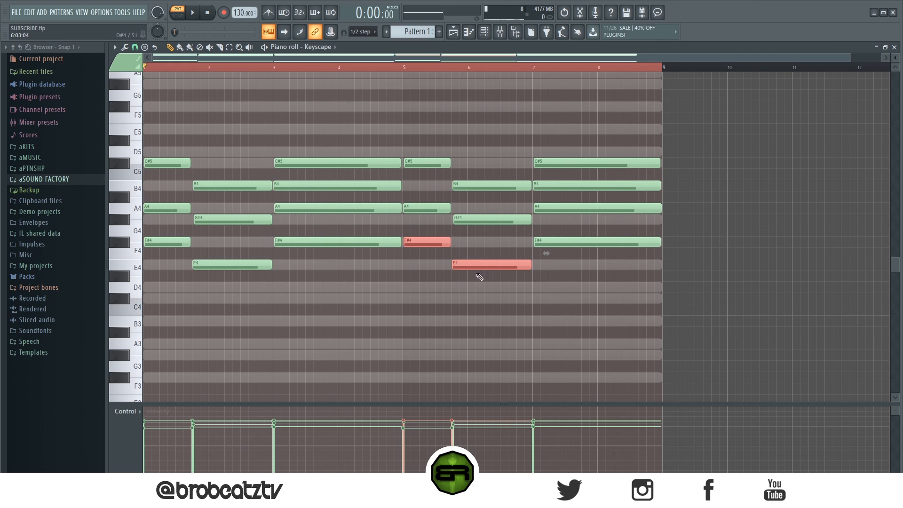
key("ctrl+c")
key("ctrl+v")
key("ctrl+Up")
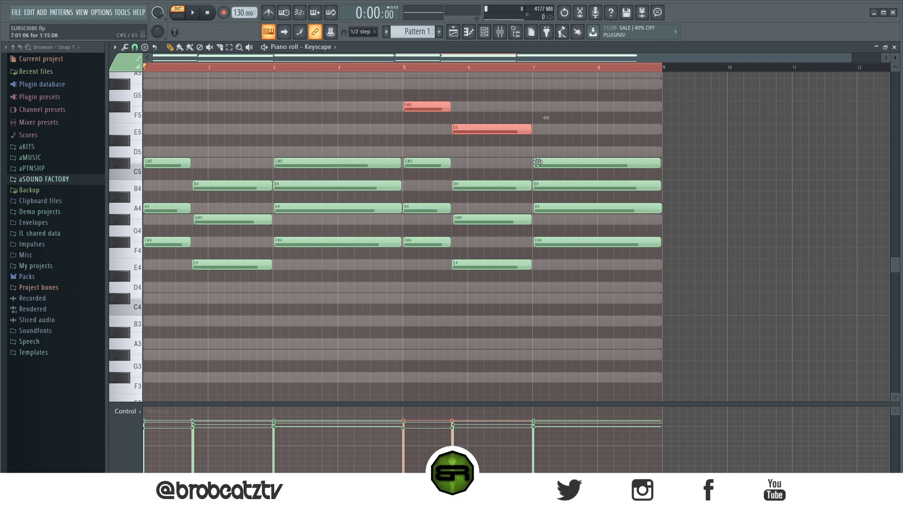
- Delete the original E4 from the repeated second chord and the C#5 from the bar 5 chord, and play back bars 5 to 8
left_click(522, 162, "ctrl")
right_click(492, 260)
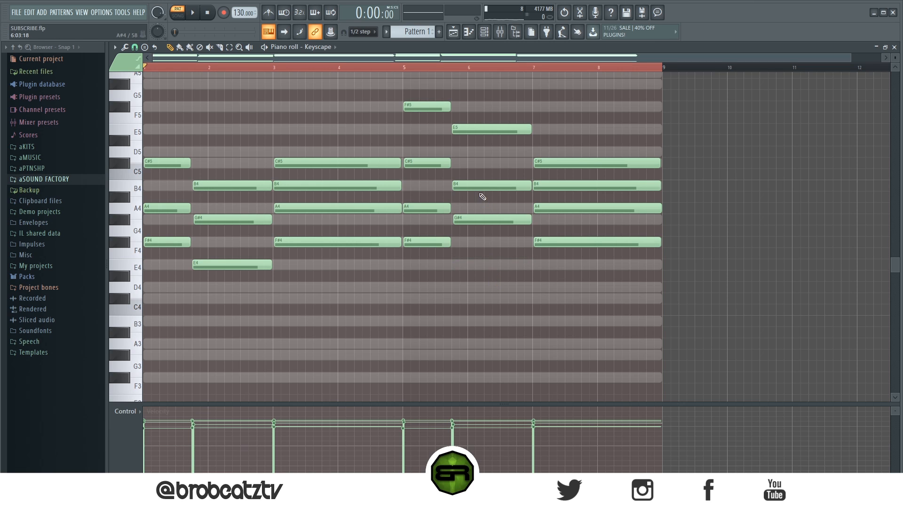
right_click(422, 170)
left_click(383, 68)
key("space")
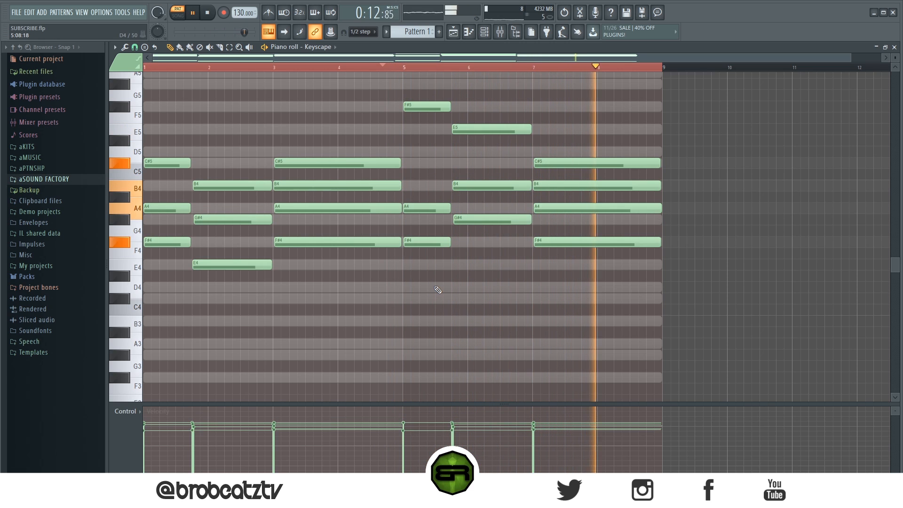
key("space")
scroll(304, 189, "down", 3)
left_click_drag(212, 68, 37, 86)
scroll(236, 220, "up", 6)
scroll(235, 226, "down", 4)
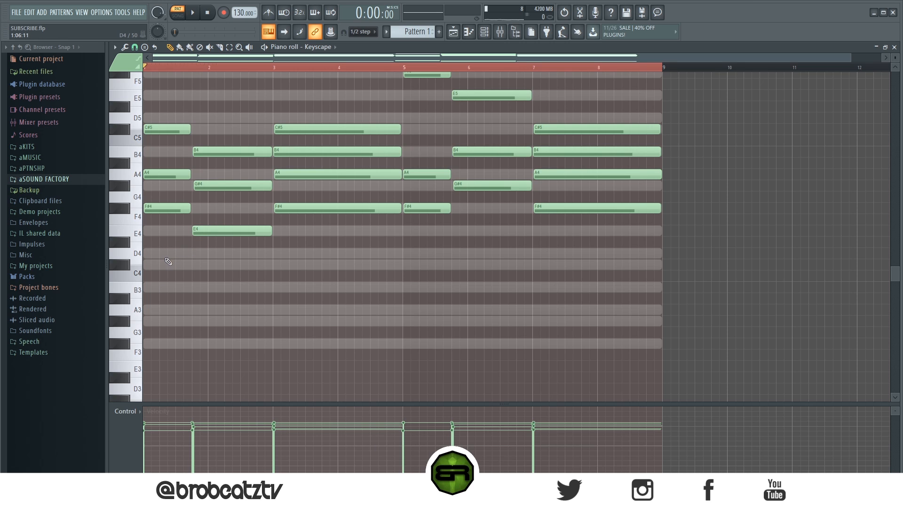
left_click(165, 253)
left_click(168, 230)
left_click(185, 276)
left_click(277, 299)
left_click(368, 276)
left_click_drag(368, 266, 393, 264)
right_click(394, 263)
right_click(298, 298)
right_click(162, 257)
right_click(186, 276)
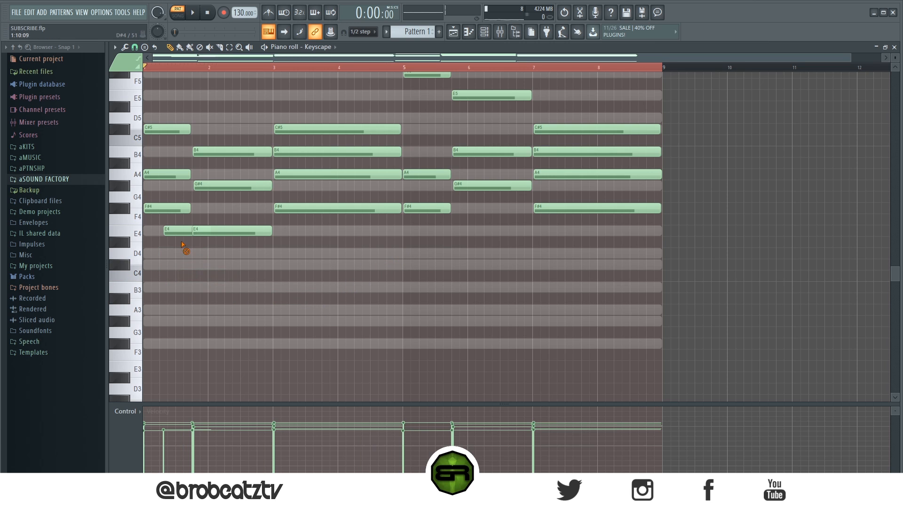
left_click(210, 228)
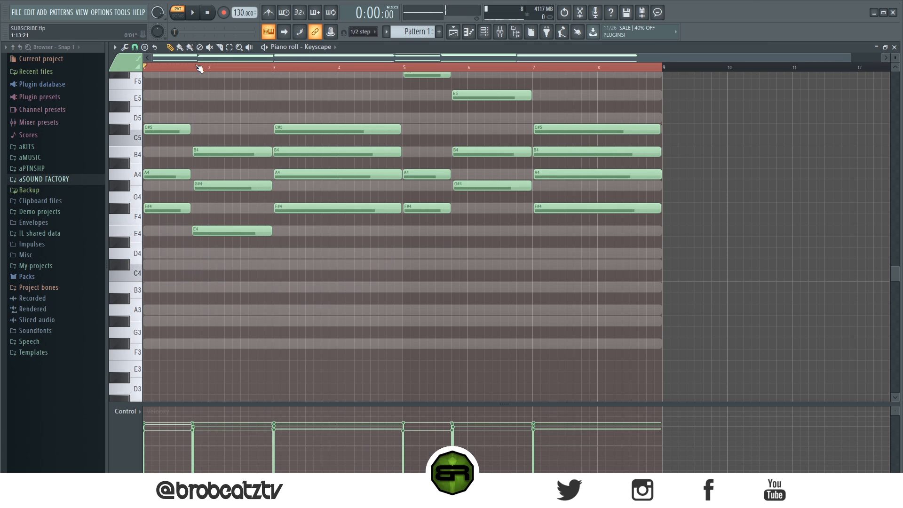
- Add a short, softer D4 on the second beat of bar 1 followed by a very short E4, and play back the start
scroll(220, 55, "up", 3)
scroll(175, 62, "up", 2)
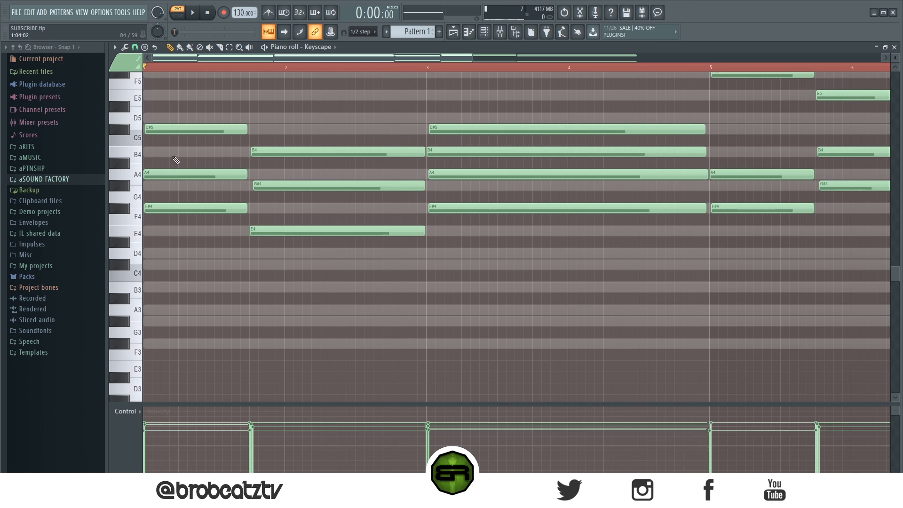
key("space")
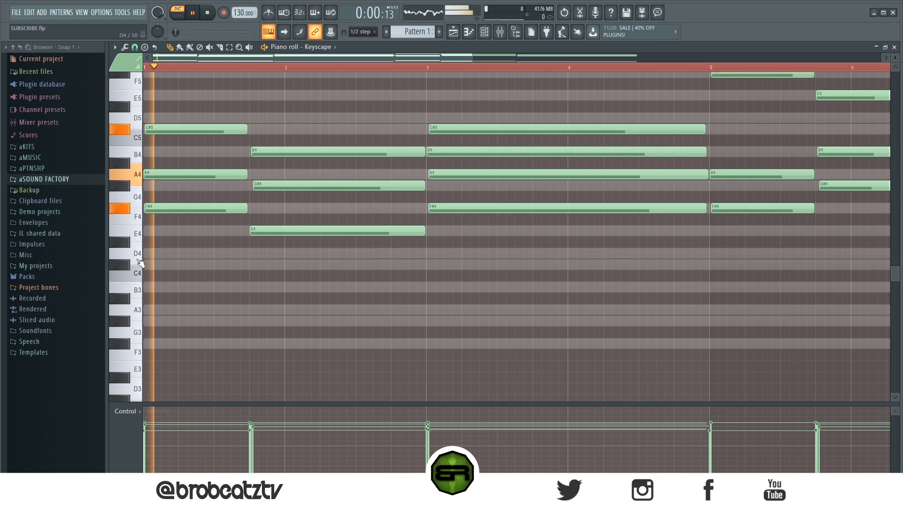
key("space")
left_click(182, 254)
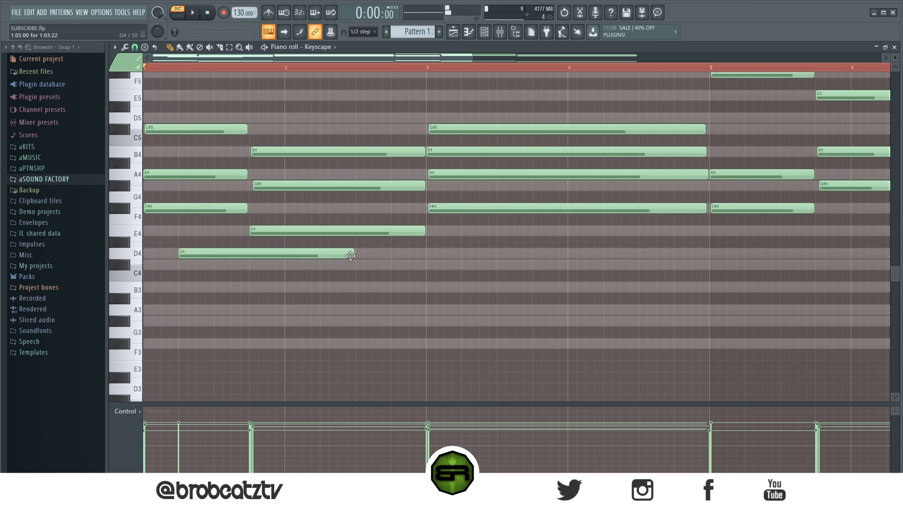
left_click_drag(350, 256, 186, 258)
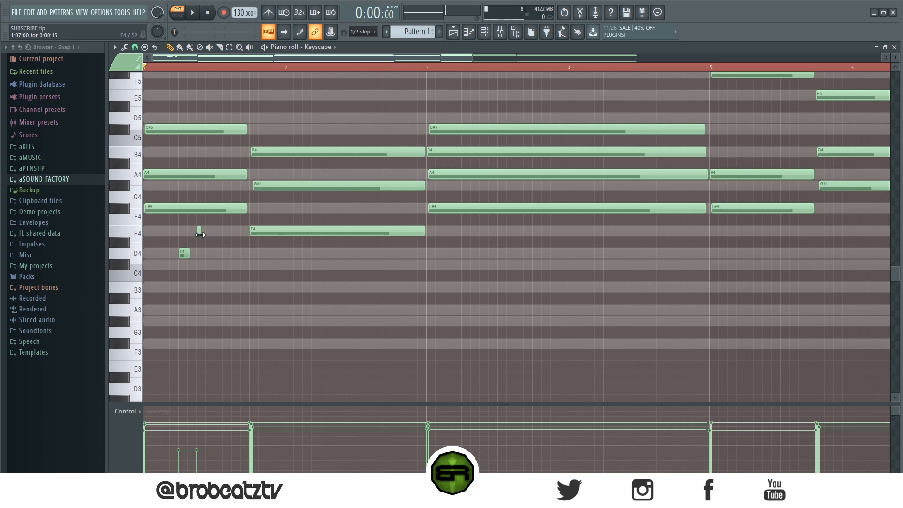
key("space")
key("space")
- Raise the velocity of the short D4 and E4 notes in bar 1 slightly and play back the start
left_click_drag(210, 230, 179, 271)
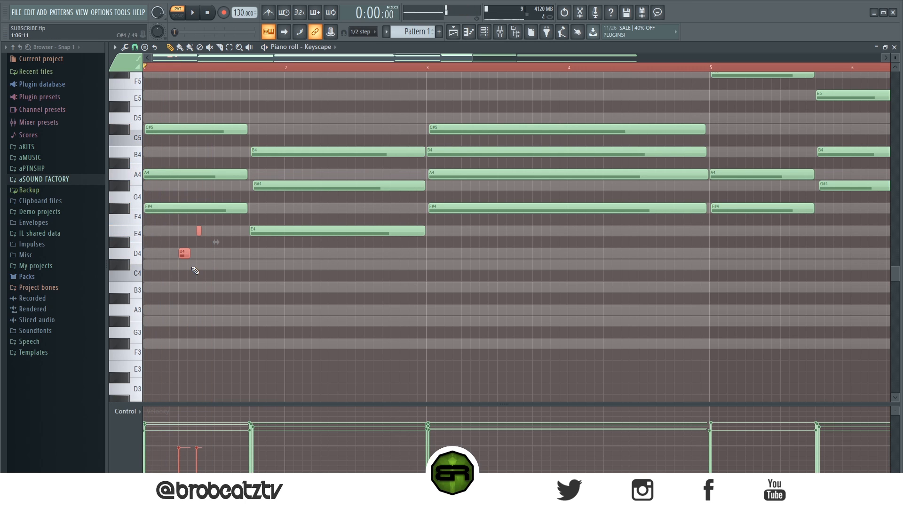
scroll(195, 270, "up", 1)
key("space")
key("space")
right_click(211, 277)
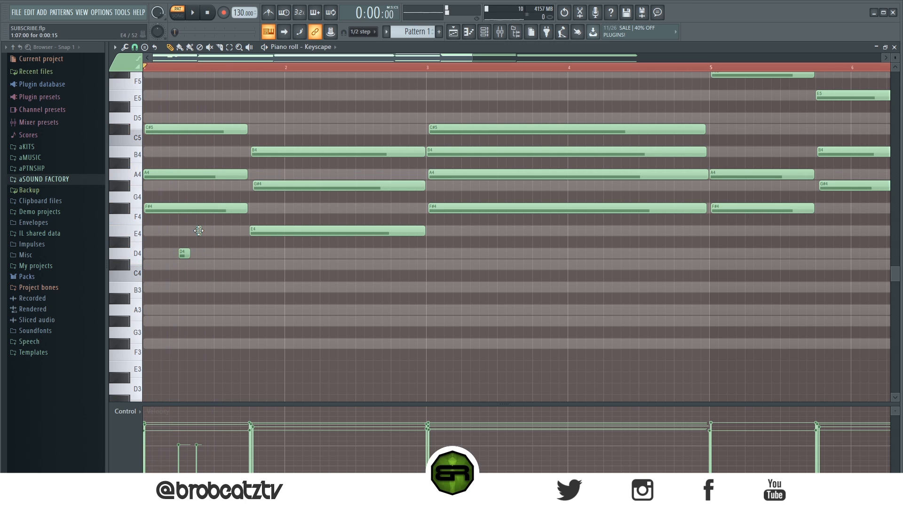
- Continue the melody with a short C#4, a long B3 into bar 2, a short B3, and a C#4 held to the end of bar 2
key("space")
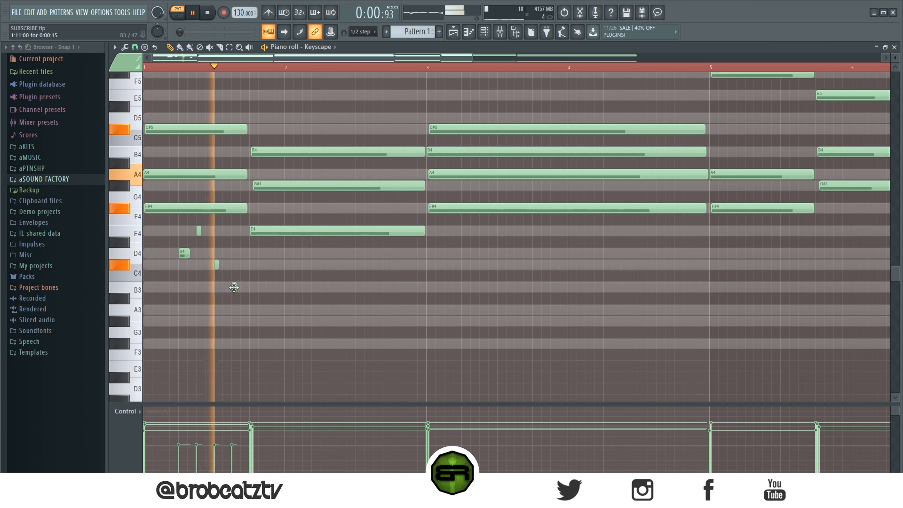
left_click(240, 287)
left_click_drag(252, 288, 343, 293)
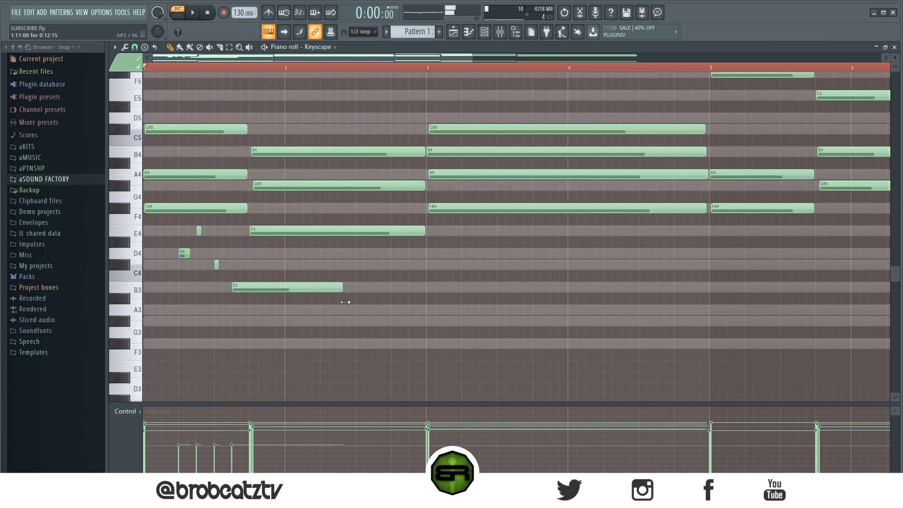
left_click(358, 286)
left_click(367, 266)
left_click_drag(367, 266, 422, 269)
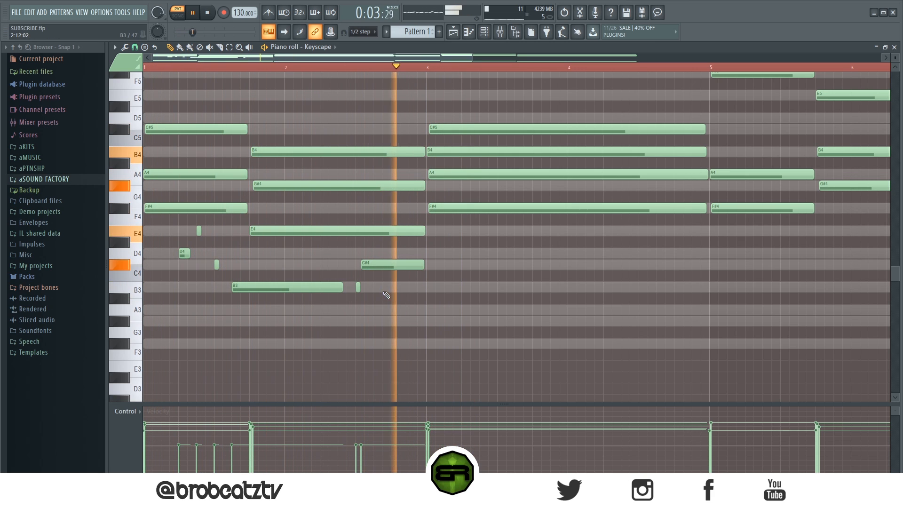
- Play back the melody and extend bar 2's C#4 past the start of bar 3
key("space")
key("space")
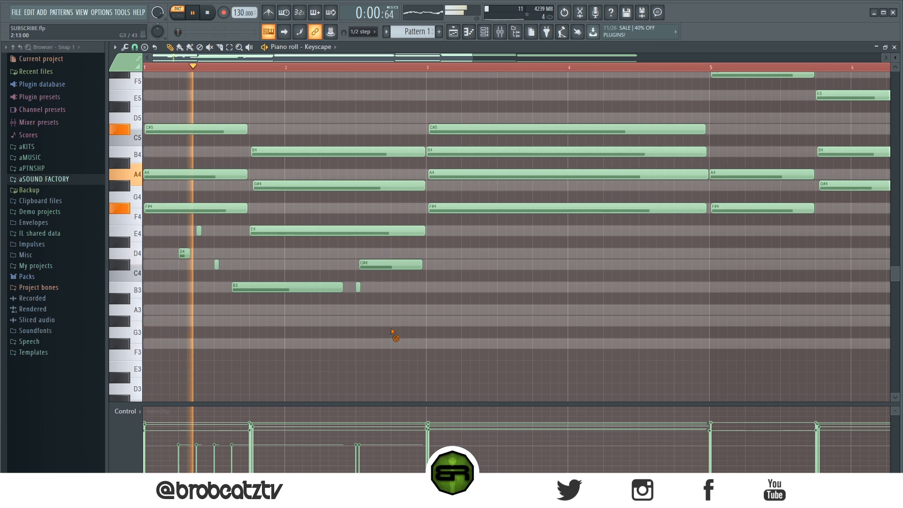
left_click_drag(422, 267, 455, 267)
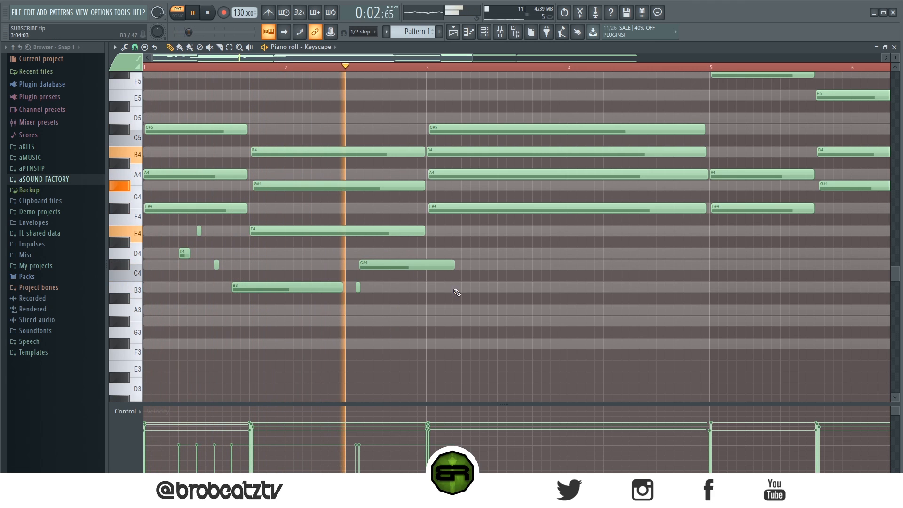
- Add an A3 on the second beat of bar 3, lengthen it into the start of bar 4, and play back the melody
left_click(462, 312)
key("space")
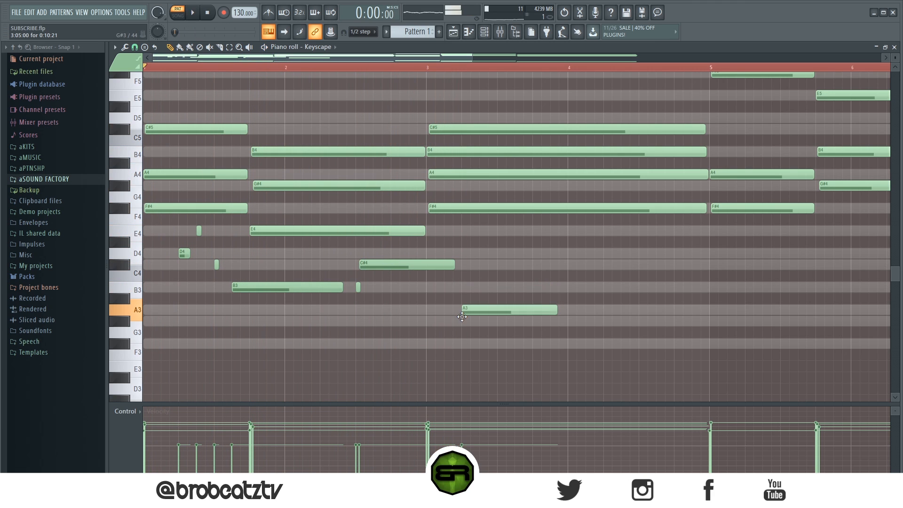
key("space")
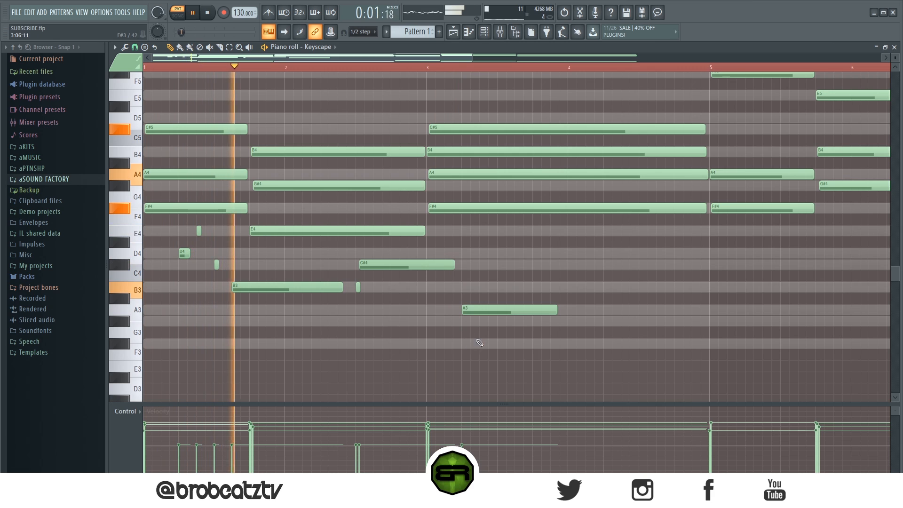
left_click_drag(556, 311, 601, 312)
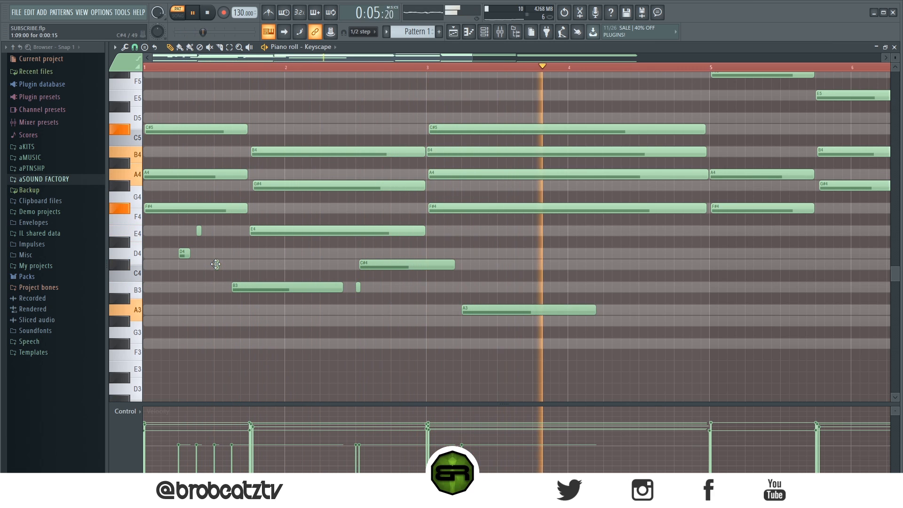
- Add short A3 and B3 notes in bar 4, followed by a sustained C#4 and a short closing B3, and play back the melody
key("space")
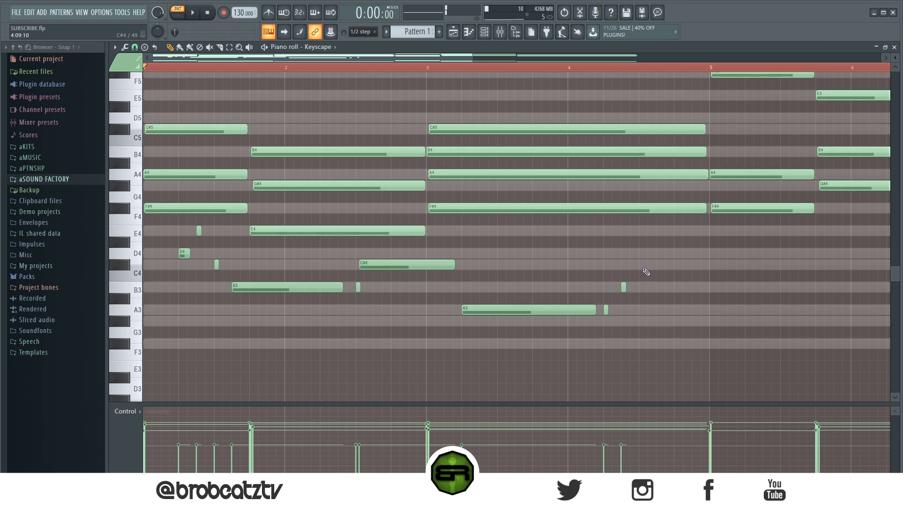
key("space")
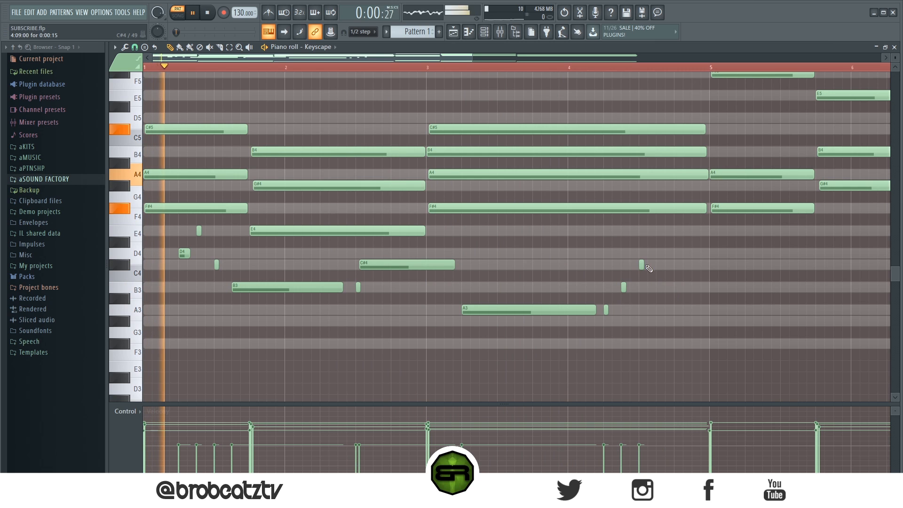
left_click(694, 288)
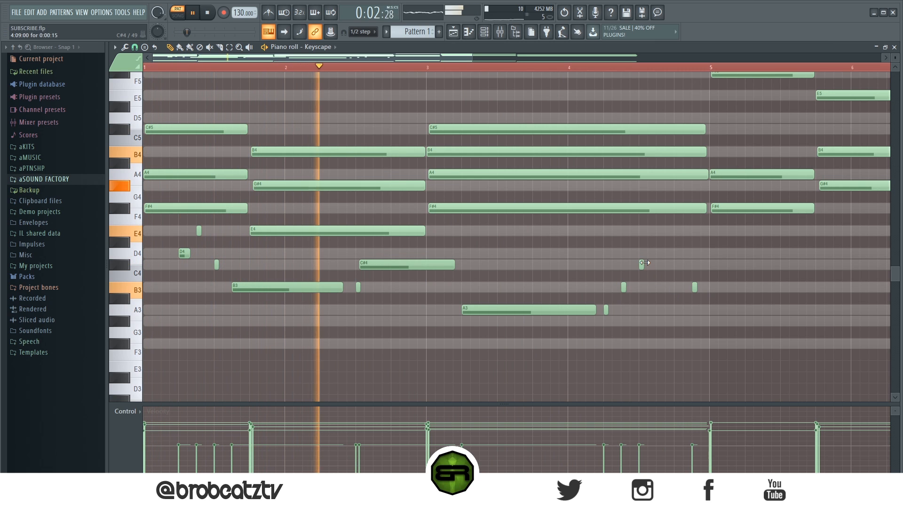
left_click_drag(643, 264, 694, 264)
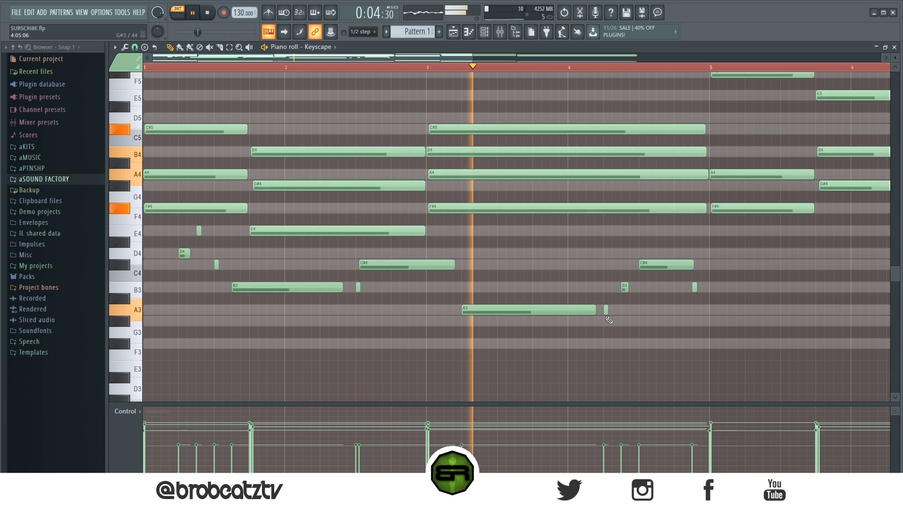
left_click_drag(697, 288, 702, 291)
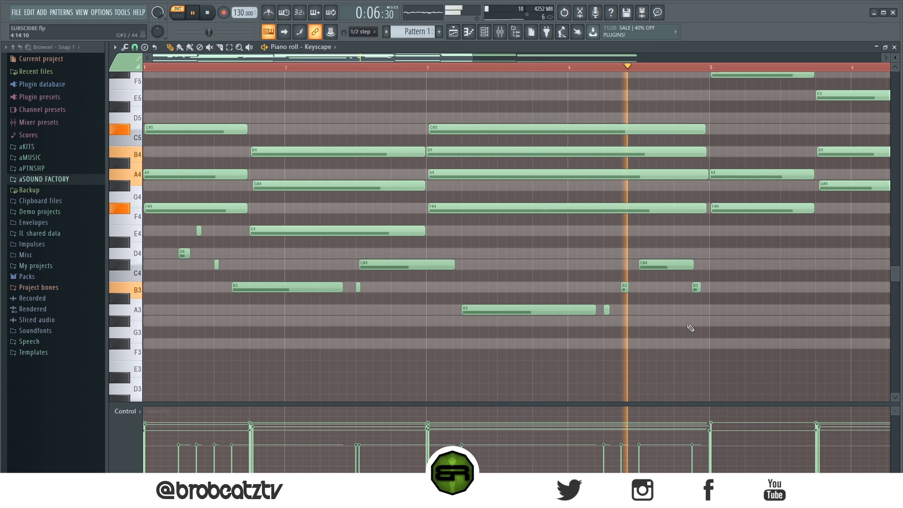
- Vary the velocities of the counter-melody notes in bars 1 to 4 and duplicate the counter-melody into bars 5 to 8
key("space")
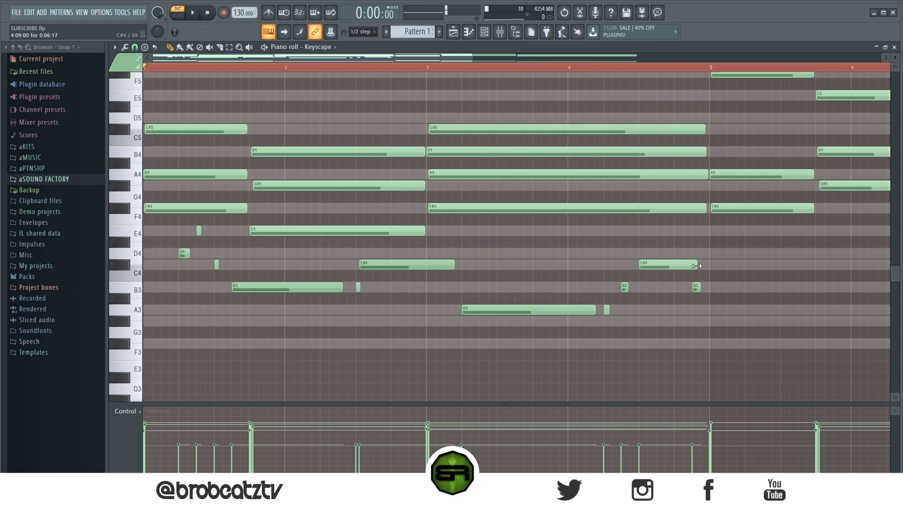
left_click_drag(712, 238, 275, 370)
left_click_drag(168, 225, 231, 310)
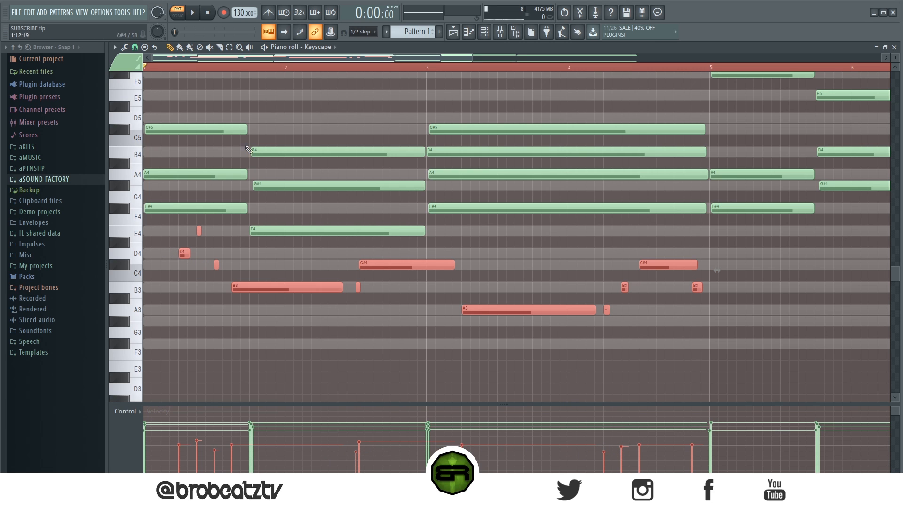
scroll(201, 253, "down", 3, "ctrl")
left_click_drag(166, 257, 530, 298, "shift")
- Vary bar 5 of the copied counter-melody by replacing the short C#4 with a later E4 and delaying the long B3, and play it back
left_click(494, 278, "ctrl")
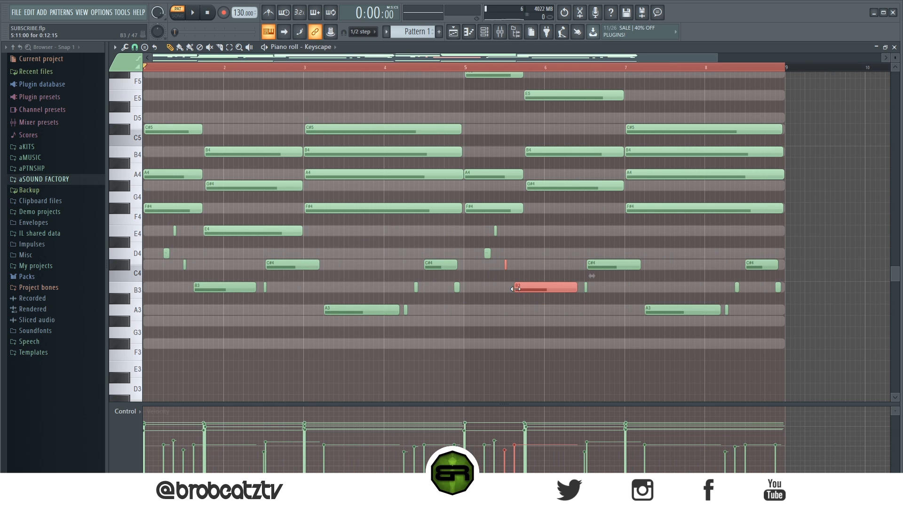
left_click_drag(542, 281, 572, 289)
left_click(533, 247)
left_click(566, 286, "ctrl")
key("space")
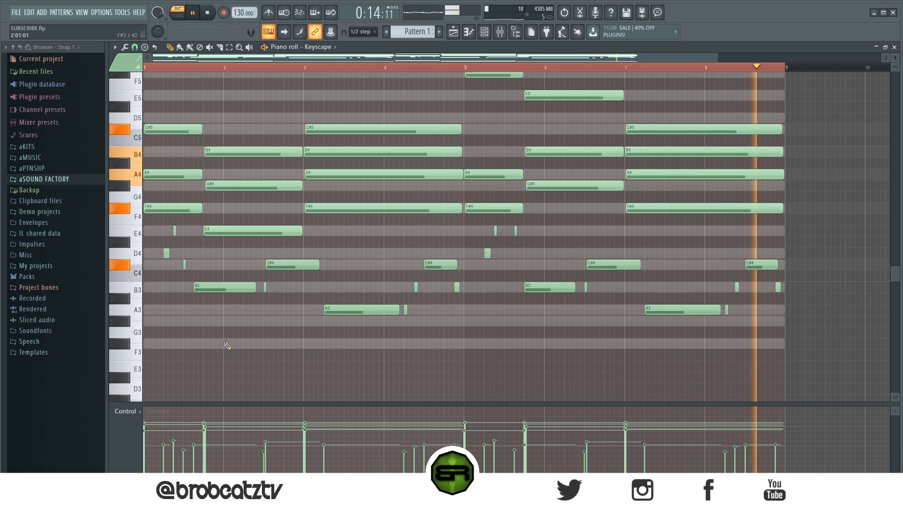
key("space")
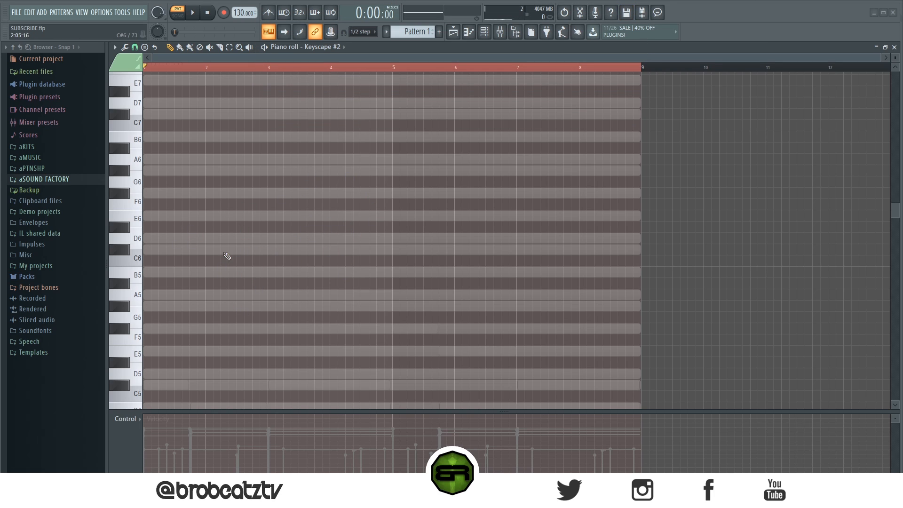
- Open the Keyscape piano roll and examine its chords and counter-melody notes
left_click(483, 32)
left_click(351, 125)
scroll(204, 255, "down", 3)
scroll(207, 259, "down", 4)
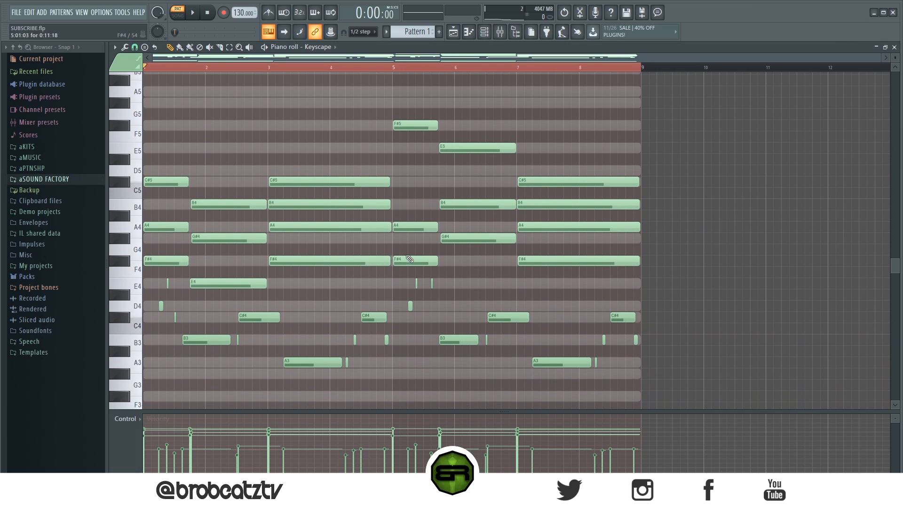
left_click_drag(651, 155, 186, 336)
right_click(231, 135)
left_click_drag(243, 301, 280, 341)
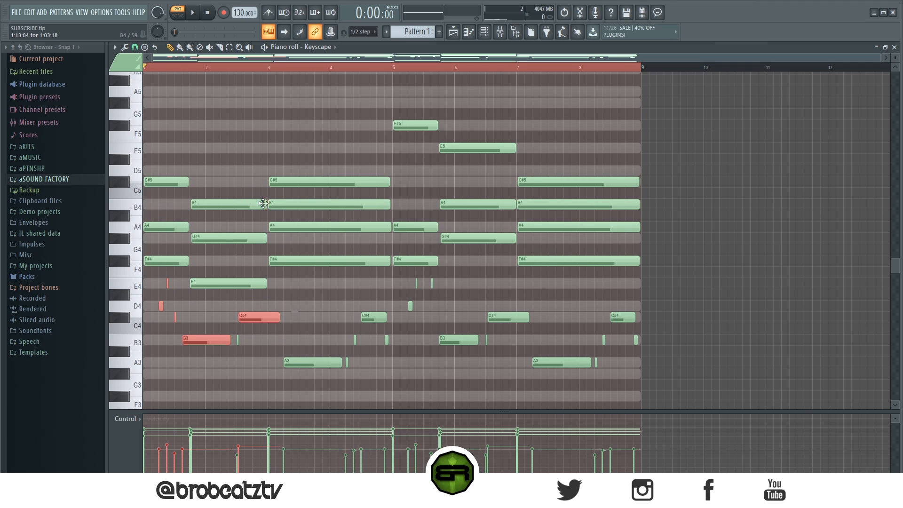
right_click(257, 136)
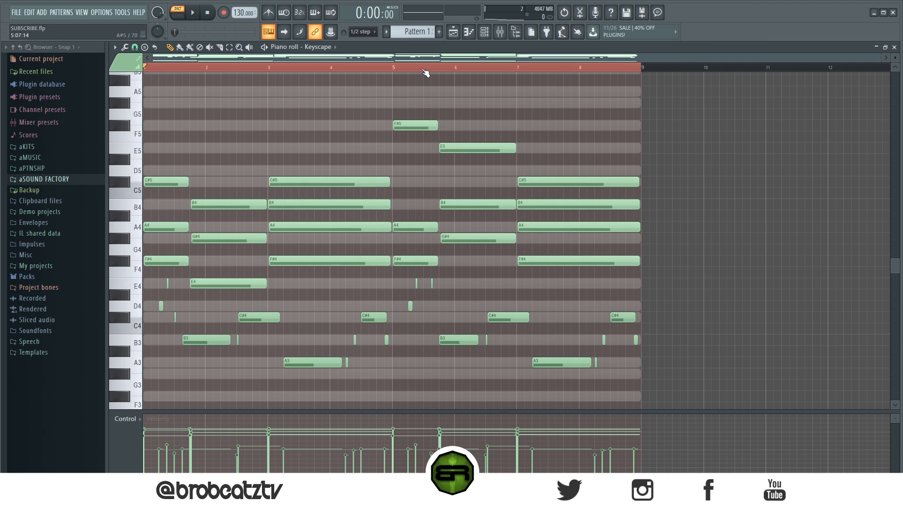
- Switch to the piano roll of the Keyscape #2 channel
left_click(483, 33)
right_click(325, 141)
left_click(353, 140)
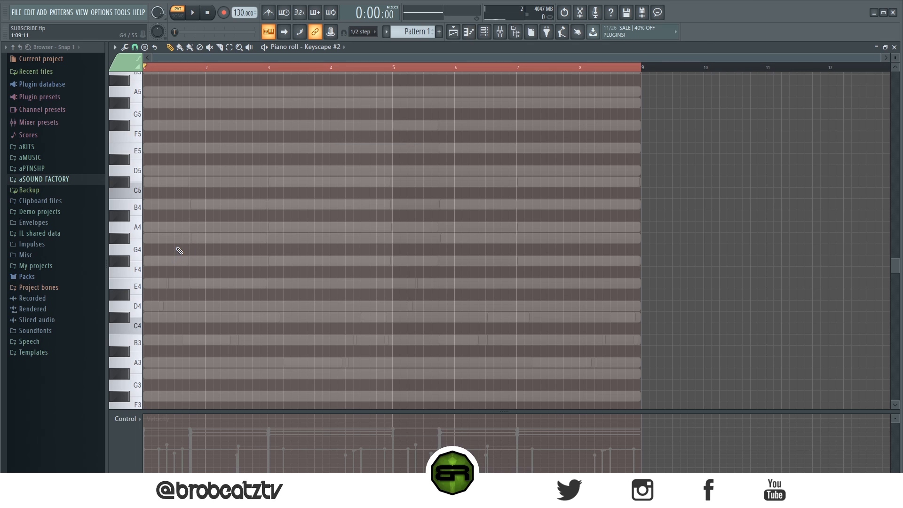
scroll(238, 70, "up", 4)
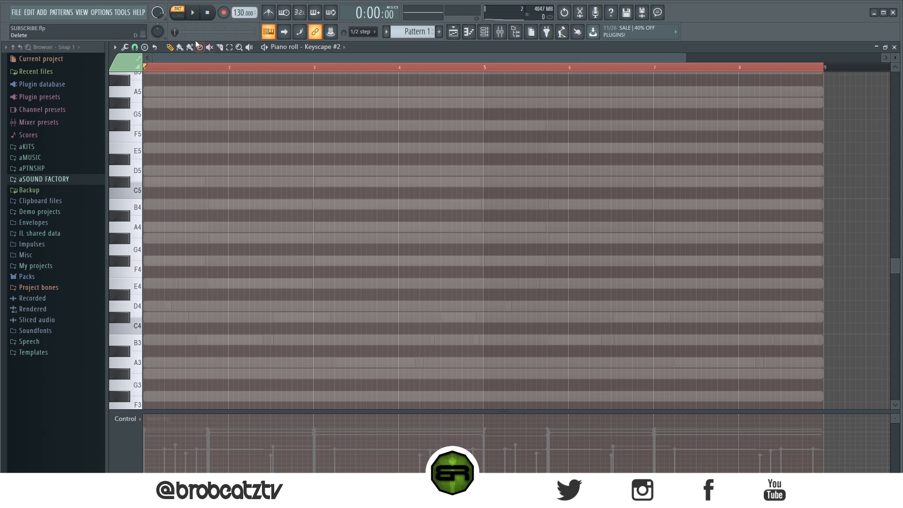
- Play back the start of the pattern repeatedly to judge how a high melody should begin
left_click(194, 14)
key("space")
scroll(146, 231, "up", 4)
key("space")
key("space")
key("space")
key("space")
scroll(162, 260, "up", 2)
key("space")
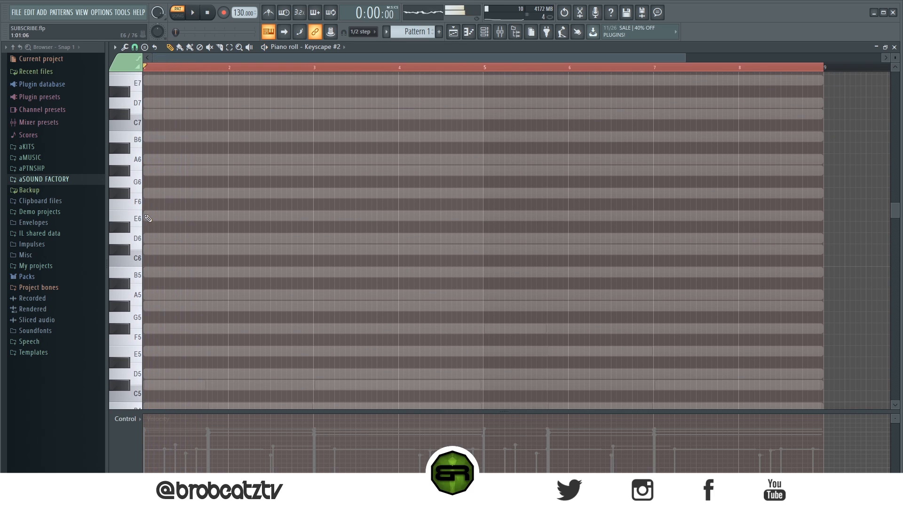
- Place a short E6 at the start of bar 1 and play it back
key("space")
key("space")
key("space")
key("space")
key("space")
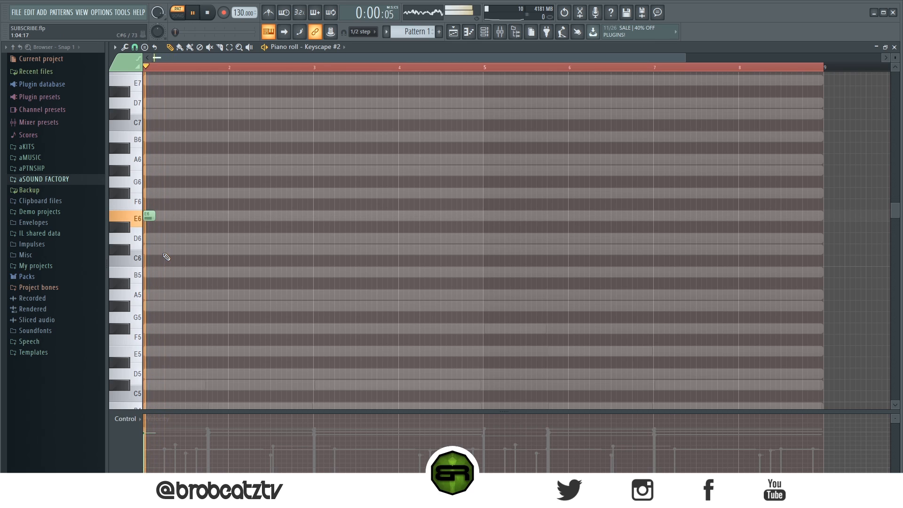
key("space")
- Add a B5 on the second beat of bar 1 followed by a short C#6, and play back the phrase
left_click(162, 272)
key("space")
key("space")
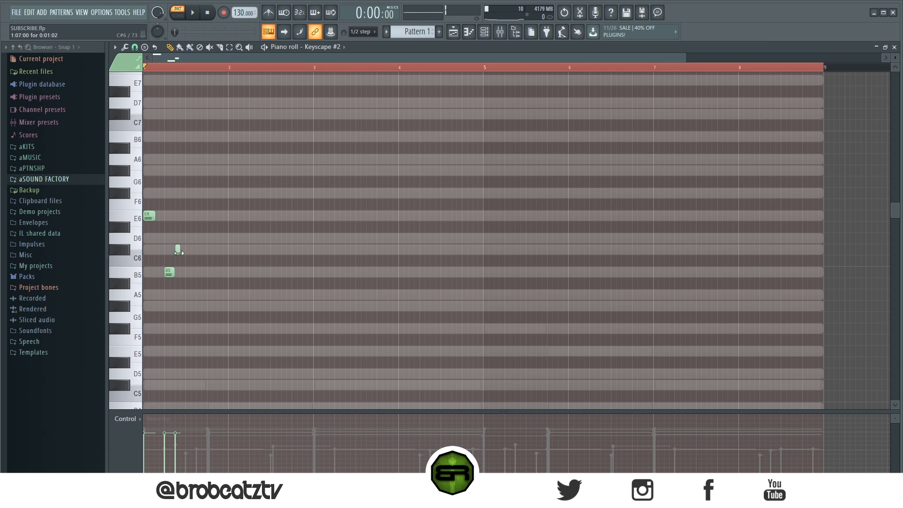
key("space")
key("space")
key("space")
key("space")
key("space")
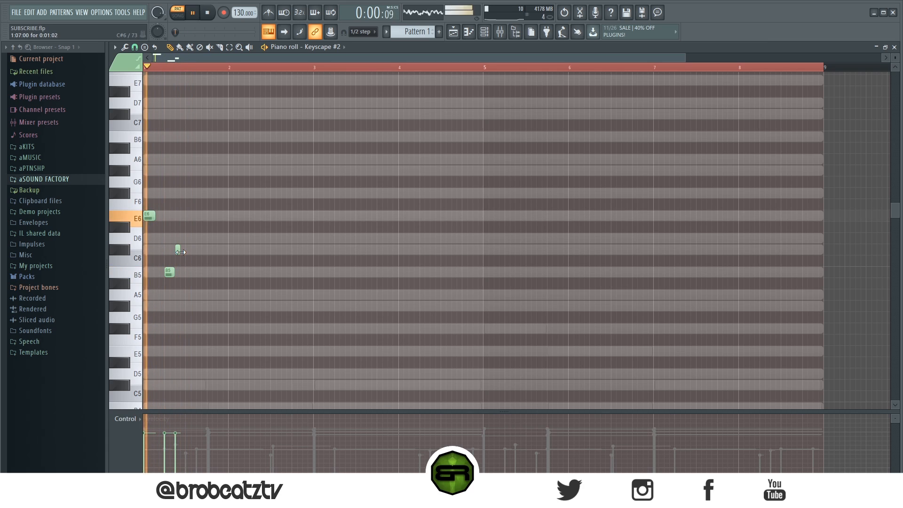
key("space")
key("space")
- Lower the velocities of the opening E6 and the B5 in bar 1, and play back the phrase
left_click(164, 441)
key("space")
left_click(146, 448)
key("space")
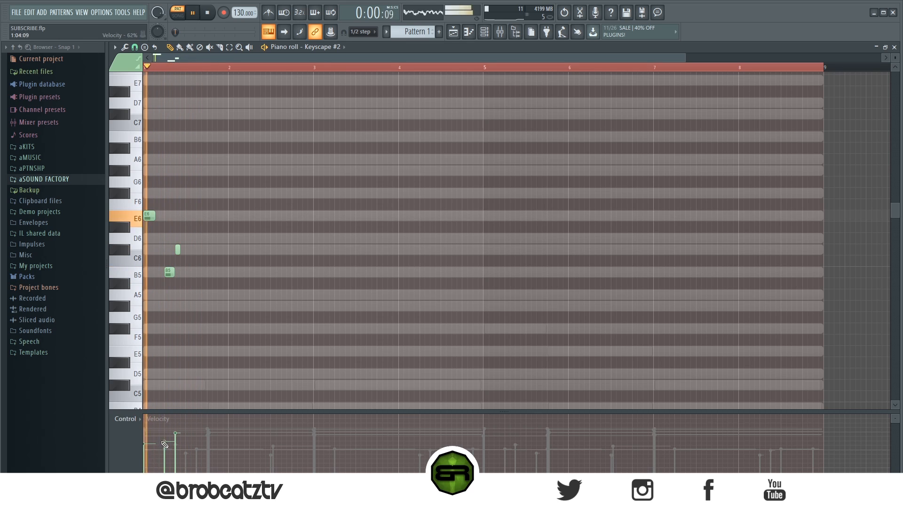
- Add an E6 on bar 1's third beat, a long C#6 into bar 2, and short B5, C#6 and B5 notes ending bar 2
key("space")
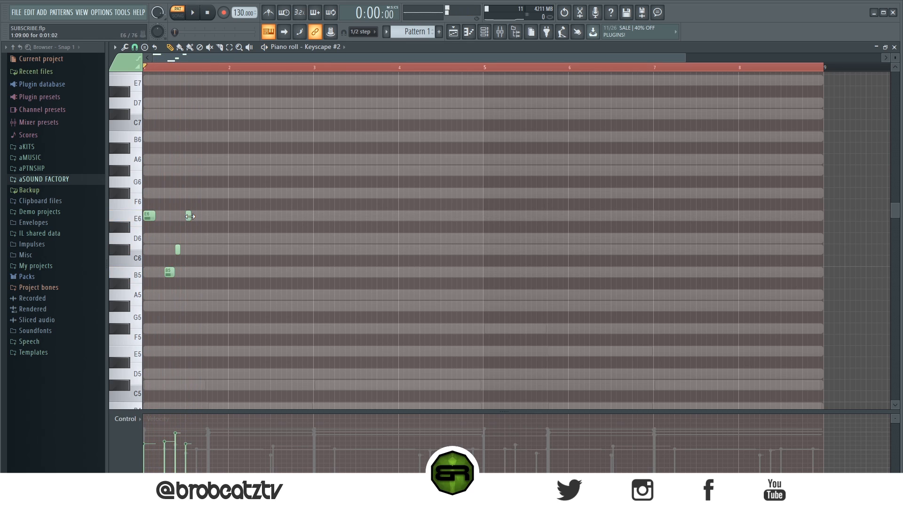
key("space")
left_click(211, 249)
left_click_drag(228, 249, 293, 255)
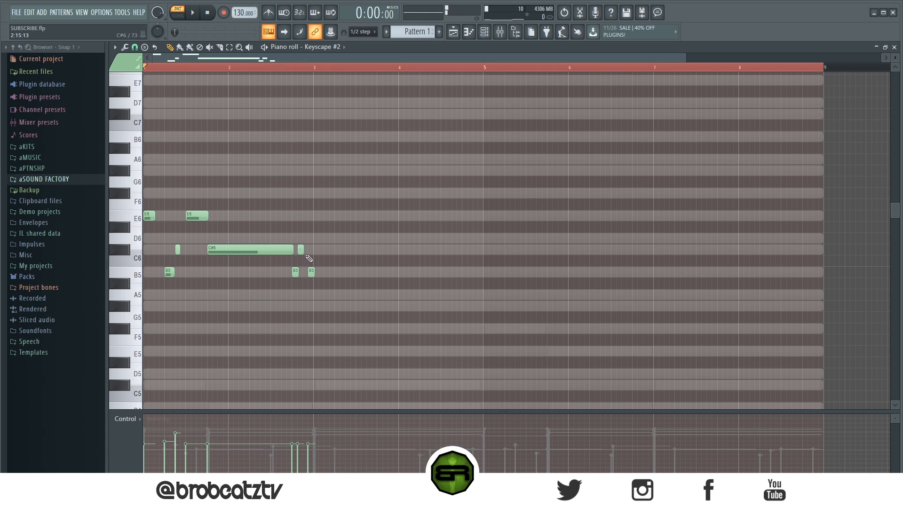
- Try shortening both E6 notes and the B5 in bar 1
key("ctrl+a")
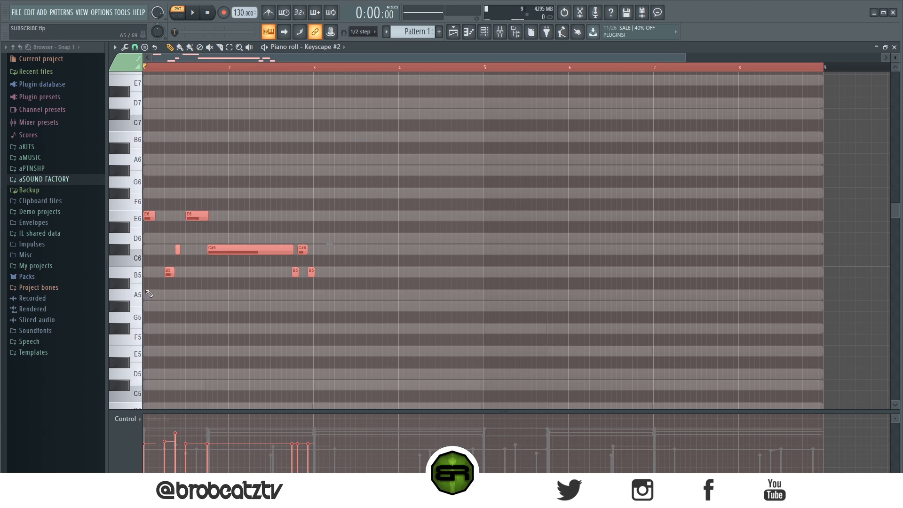
left_click(196, 248)
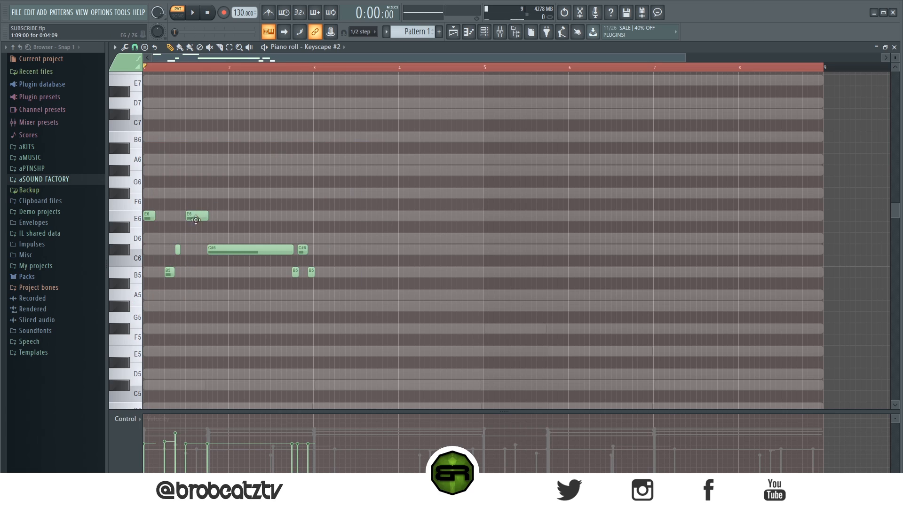
left_click_drag(352, 191, 139, 291)
left_click(165, 313, "ctrl")
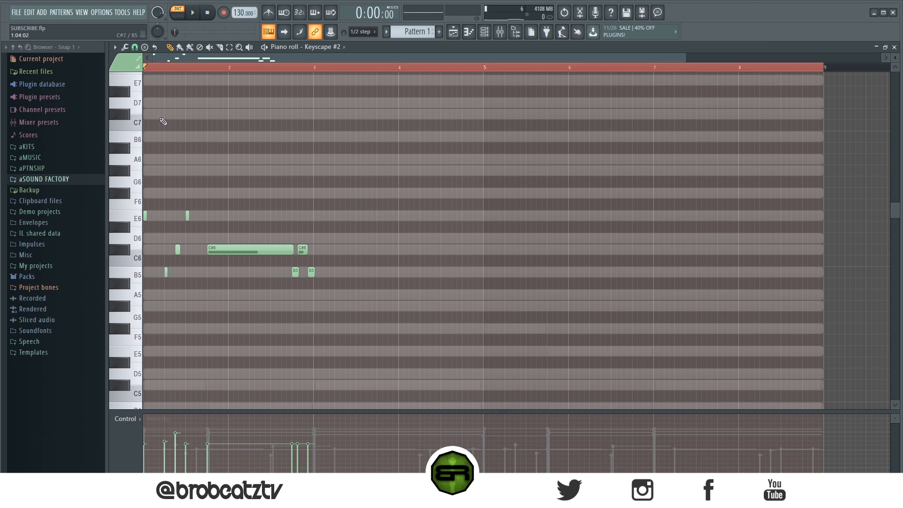
- Lengthen both E6 notes and the B5 in bar 1, and play back the melody
key("space")
key("space")
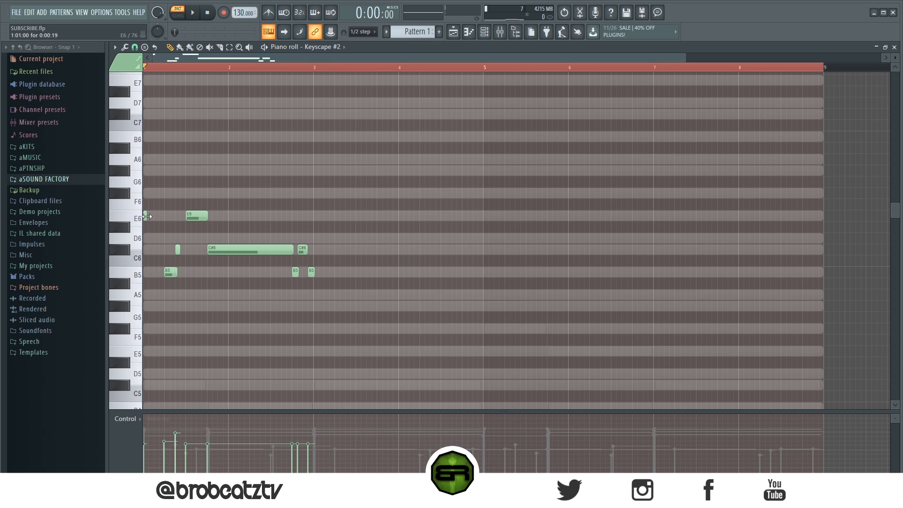
key("space")
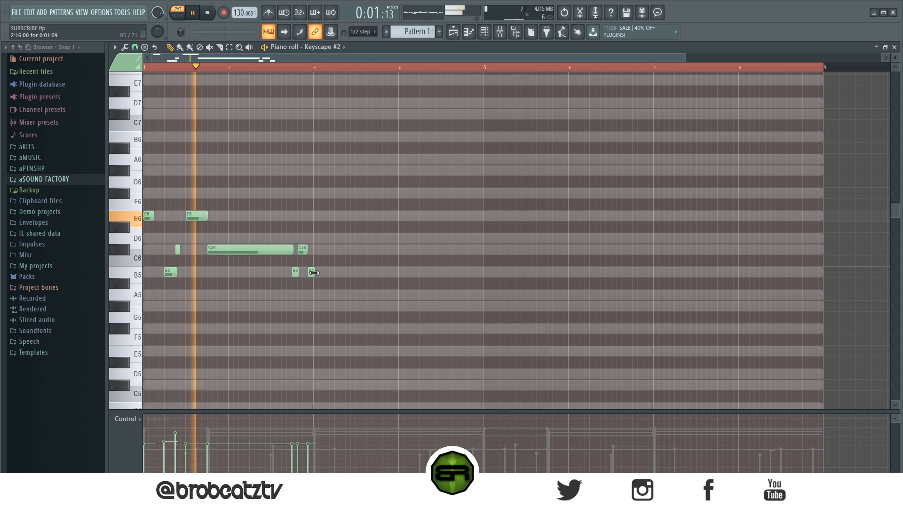
- Trim the long C#6 and the short B5 notes ending bar 2, vary the closing notes' velocities, and play back the melody
left_click_drag(292, 251, 290, 251)
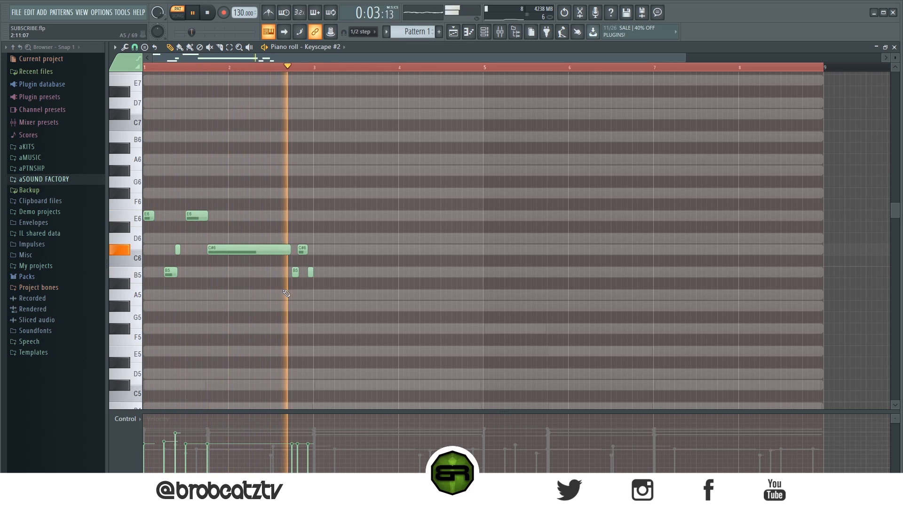
key("space")
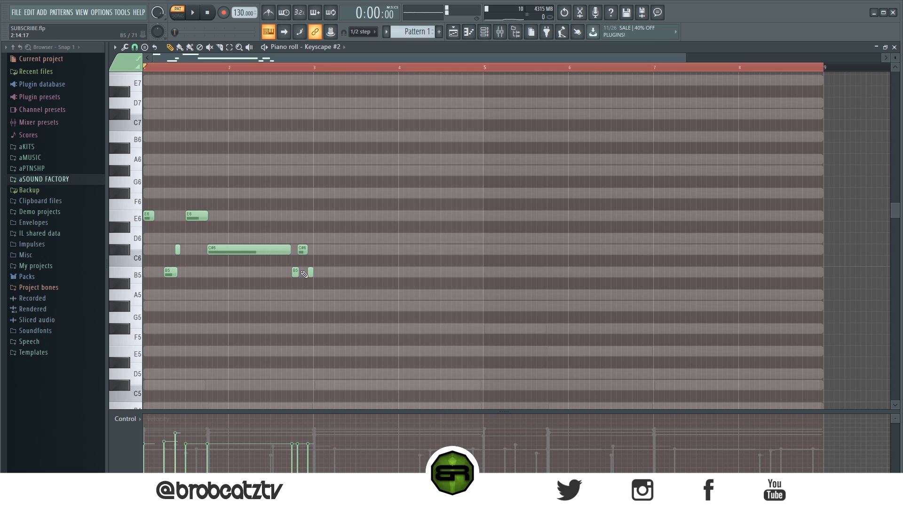
left_click_drag(295, 273, 293, 273)
key("space")
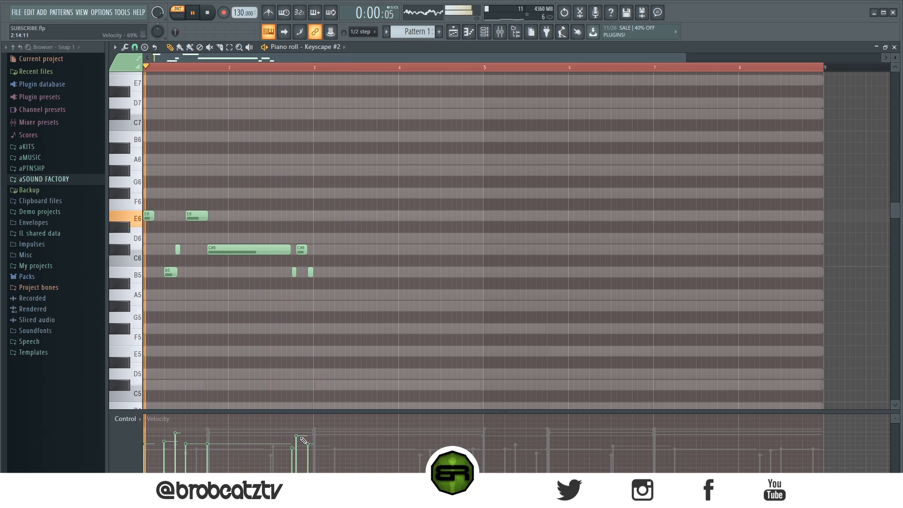
- Add a long F#5 from the start of bar 3 into the beginning of bar 4, and play it back
left_click(319, 306)
left_click_drag(325, 306, 416, 338)
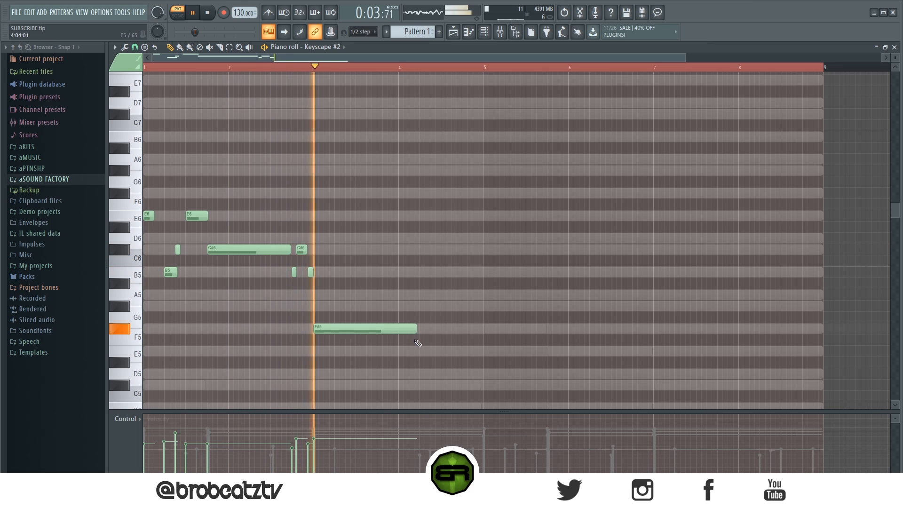
key("space")
scroll(313, 88, "up", 5)
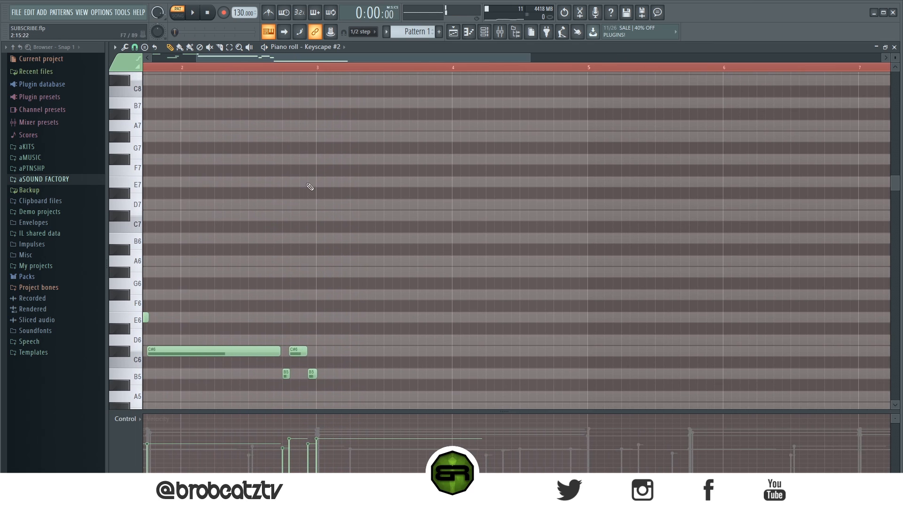
scroll(307, 132, "down", 5)
scroll(305, 77, "up", 2)
key("space")
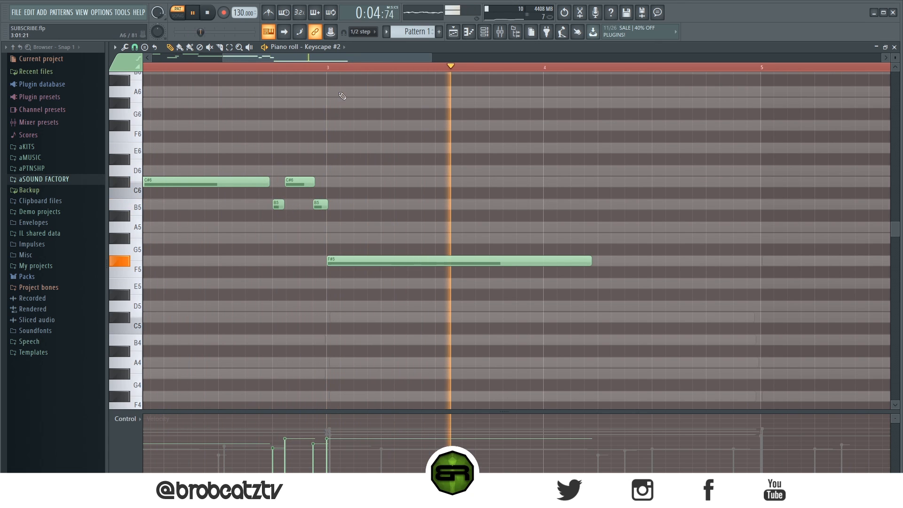
- Add an A5 on the second beat of bar 4 followed by three short B5 notes up to the end of the bar
scroll(347, 71, "down", 2)
key("space")
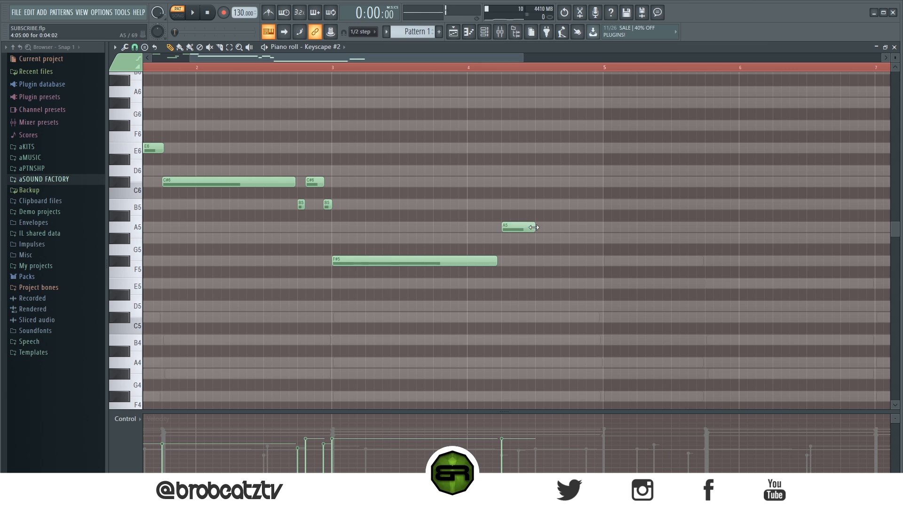
left_click(538, 205)
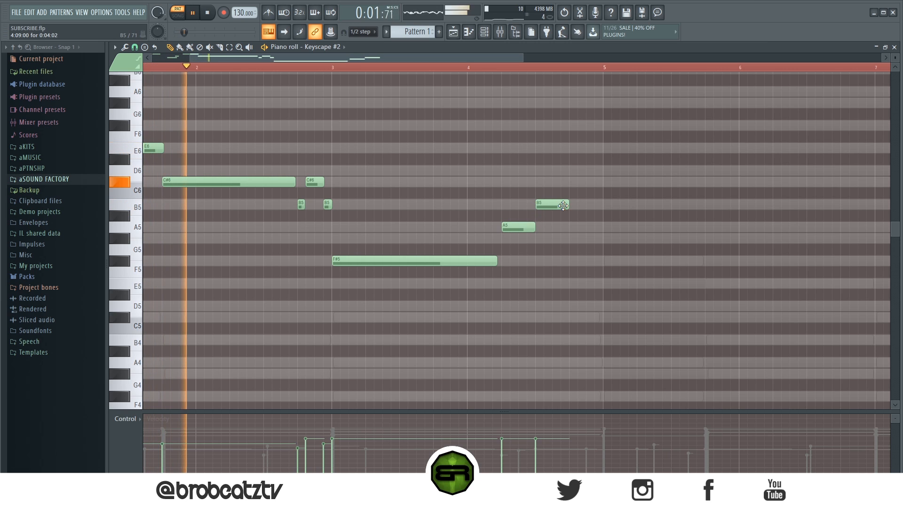
left_click_drag(567, 206, 556, 208)
left_click(567, 206)
left_click(592, 206)
left_click_drag(607, 205, 603, 207)
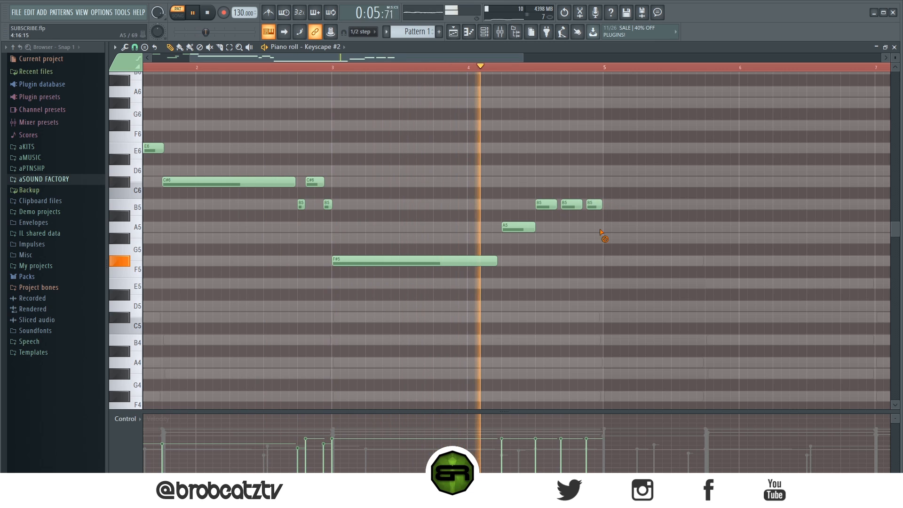
- Lower the velocities of the long F#5 and the A5, vary those of bar 4's B5 notes, and play back the melody
key("space")
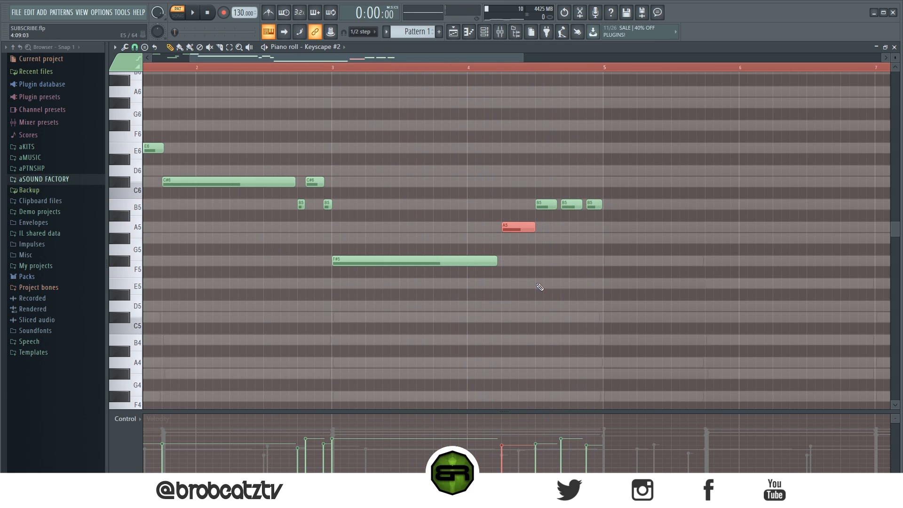
left_click(410, 262)
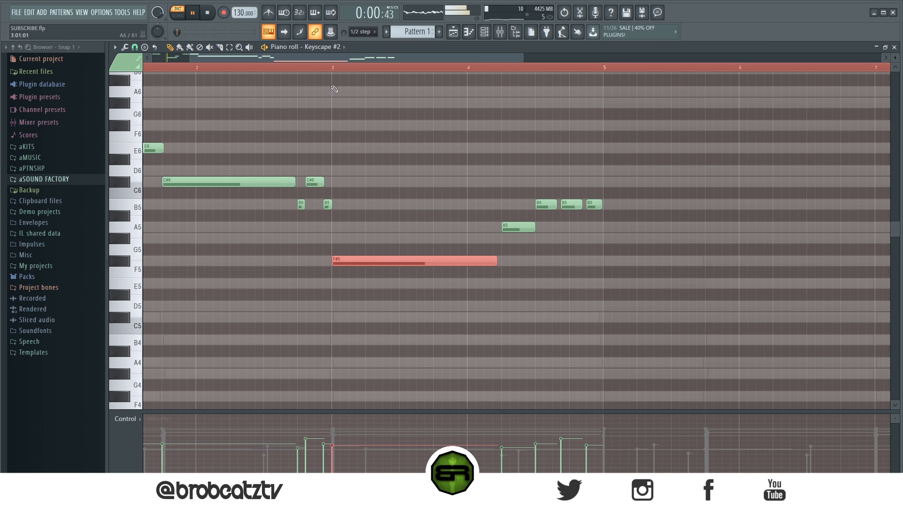
scroll(331, 71, "down", 4)
scroll(301, 160, "up", 2)
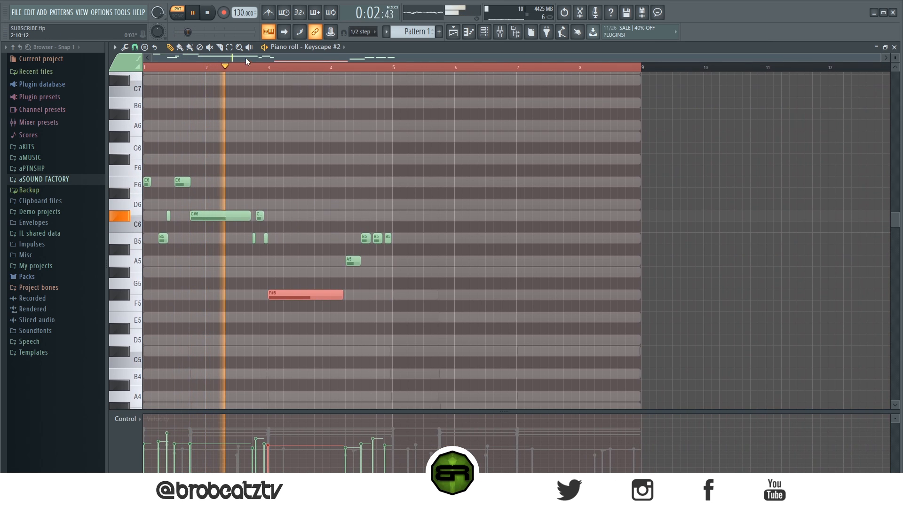
scroll(168, 67, "up", 1)
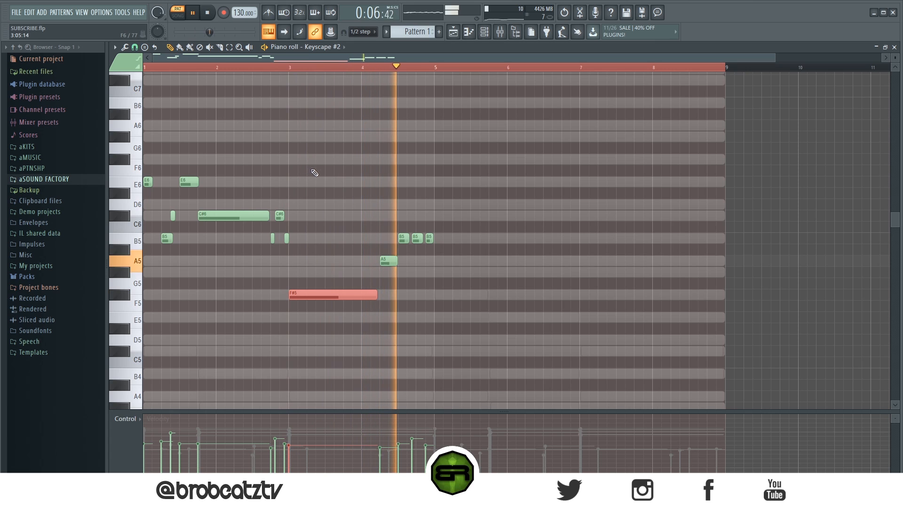
left_click_drag(395, 245, 398, 276)
scroll(399, 277, "down", 2)
key("space")
right_click(413, 278)
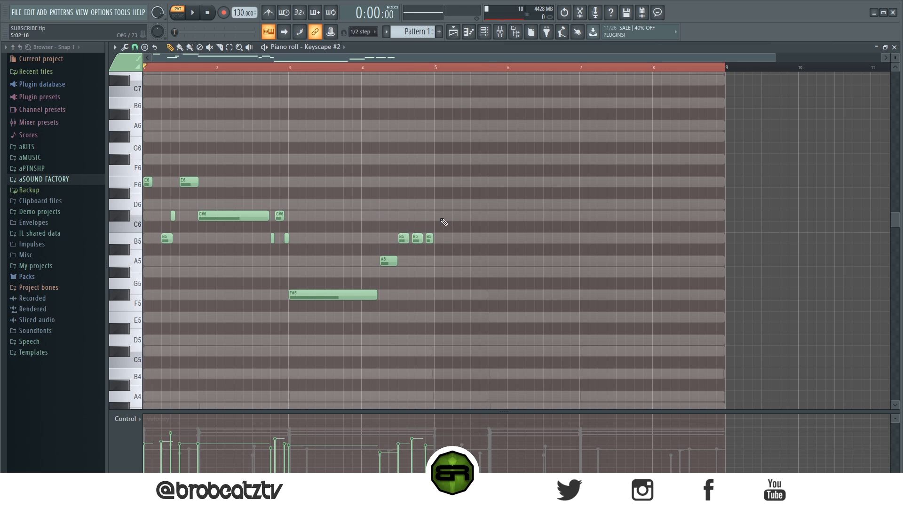
- Add a C#6 at the start of bar 5 and play the pattern from that point
left_click_drag(431, 59, 517, 65)
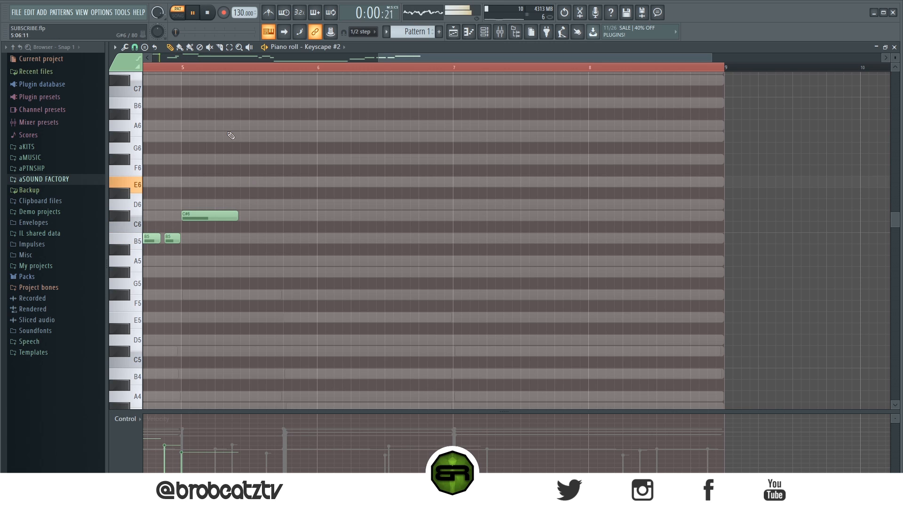
left_click(184, 66)
key("space")
key("space")
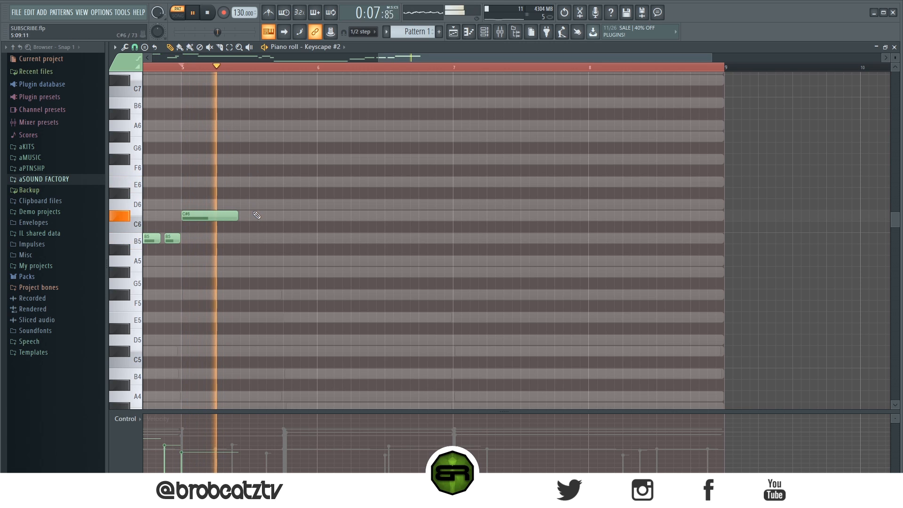
key("space")
key("space")
key("space")
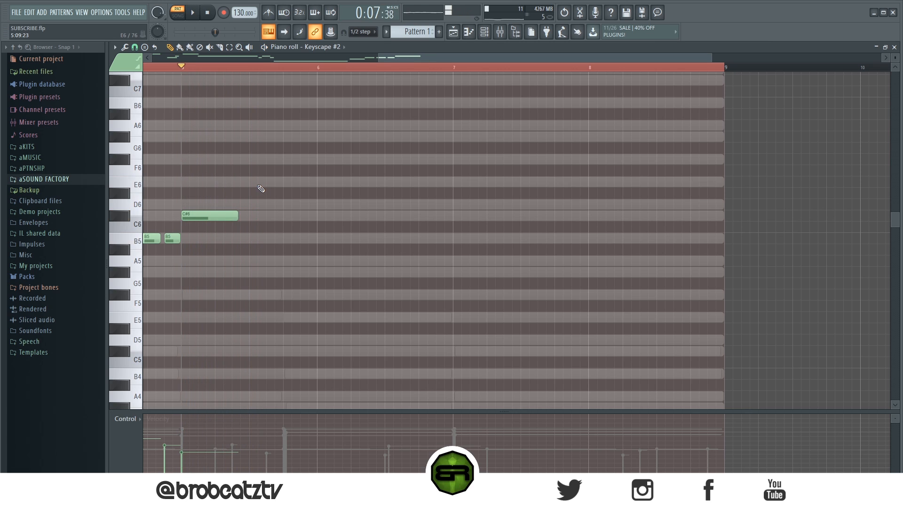
- Add an E6 after the bar 5 C#6, shorten the C#6 and raise both notes' velocities while playing from bar 5
key("space")
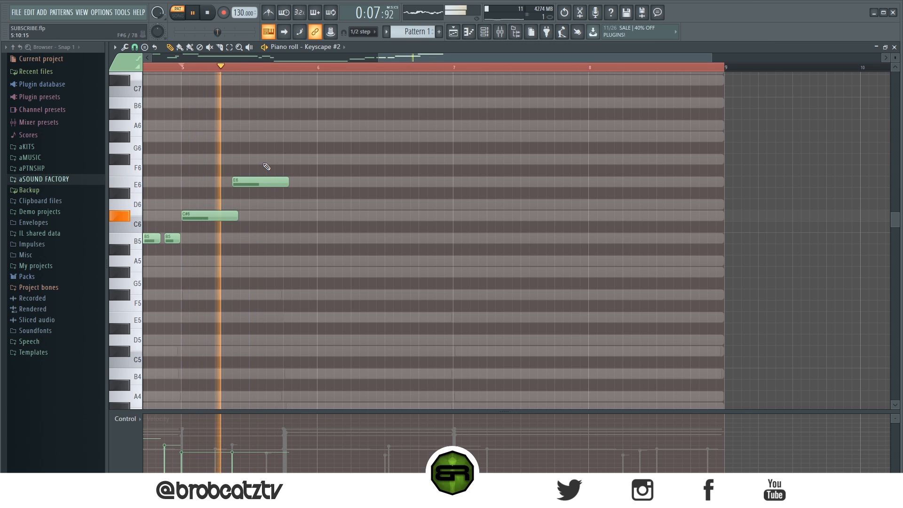
key("space")
key("space")
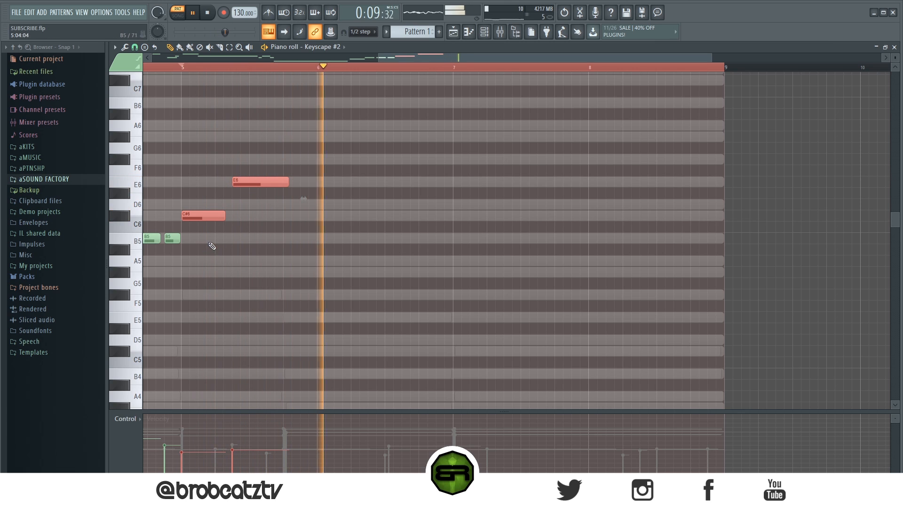
key("space")
key("space")
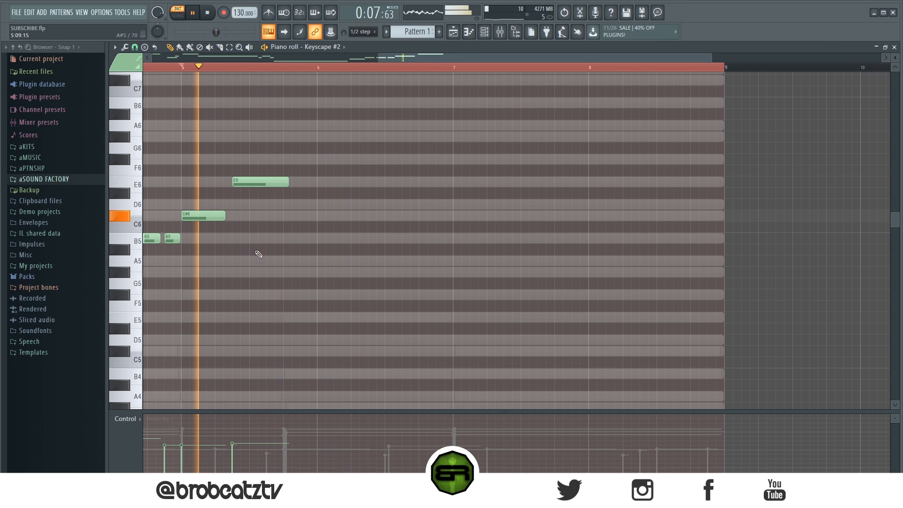
- Add a short F#6 late in bar 5 and a long C#6 from beat 4 into the middle of bar 6
left_click(268, 161)
key("space")
left_click_drag(294, 161, 307, 161)
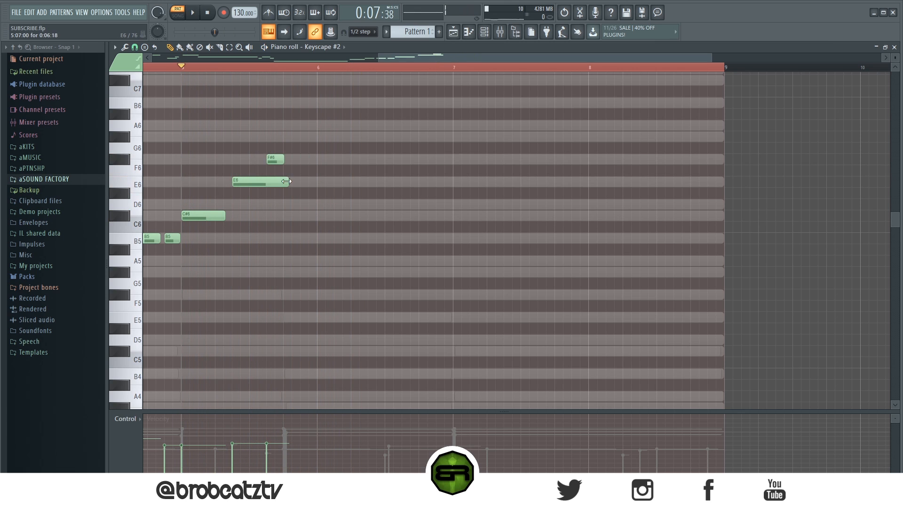
key("space")
left_click(287, 216)
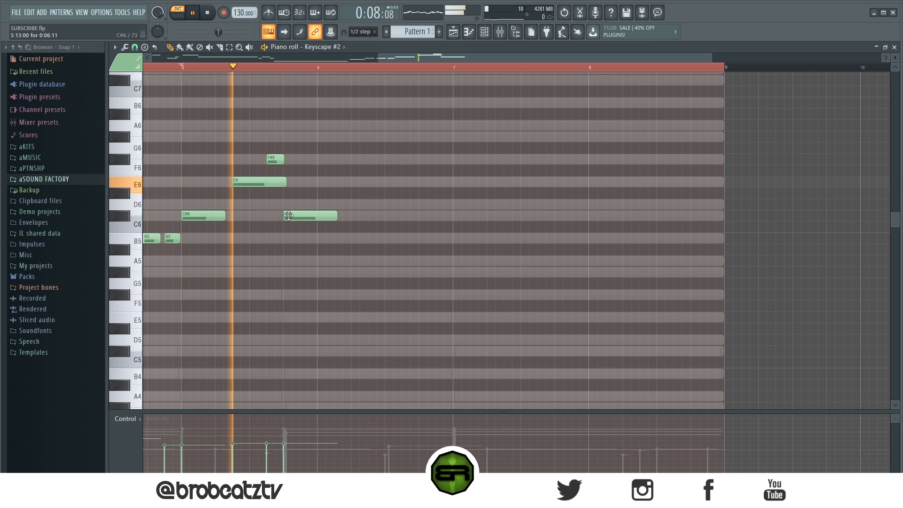
key("space")
key("space")
- Add short rising F#6, A6 and B6 notes in the second half of bar 6, leading to a C#7 at bar 7
left_click(387, 182)
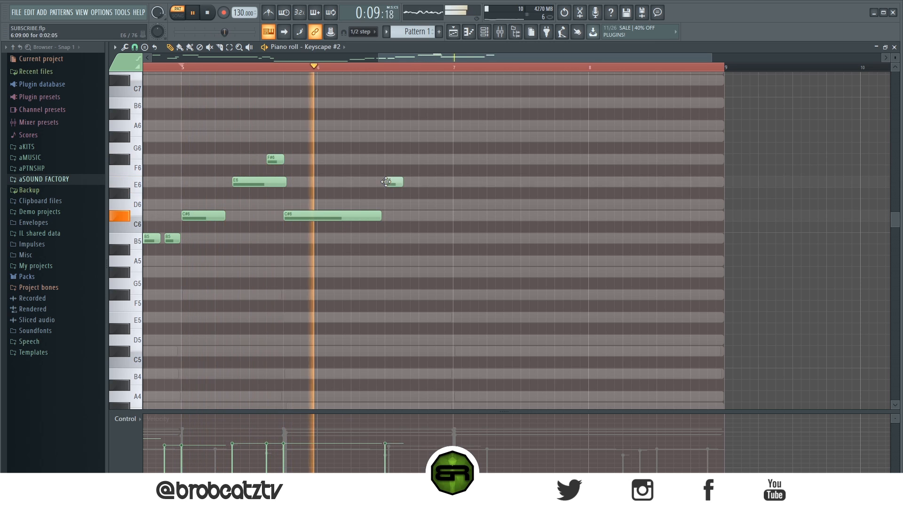
key("space")
left_click_drag(403, 183, 393, 185)
key("space")
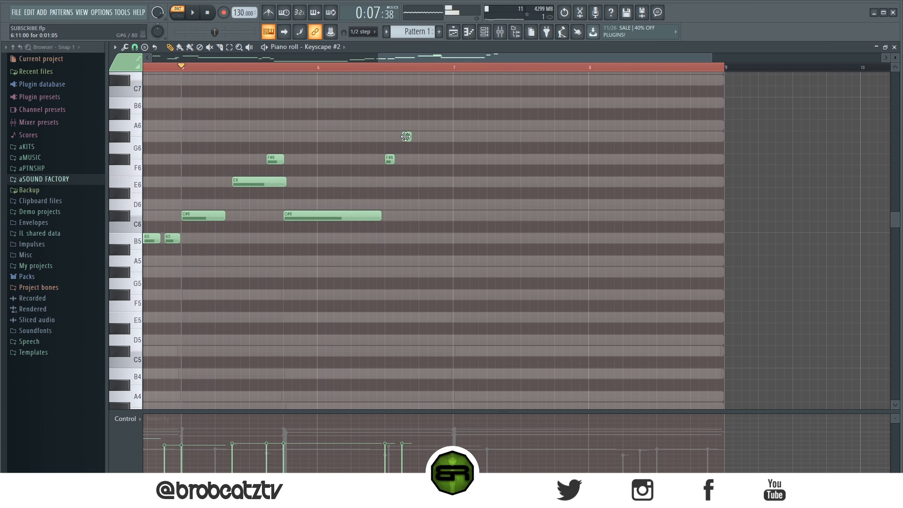
scroll(415, 101, "up", 3)
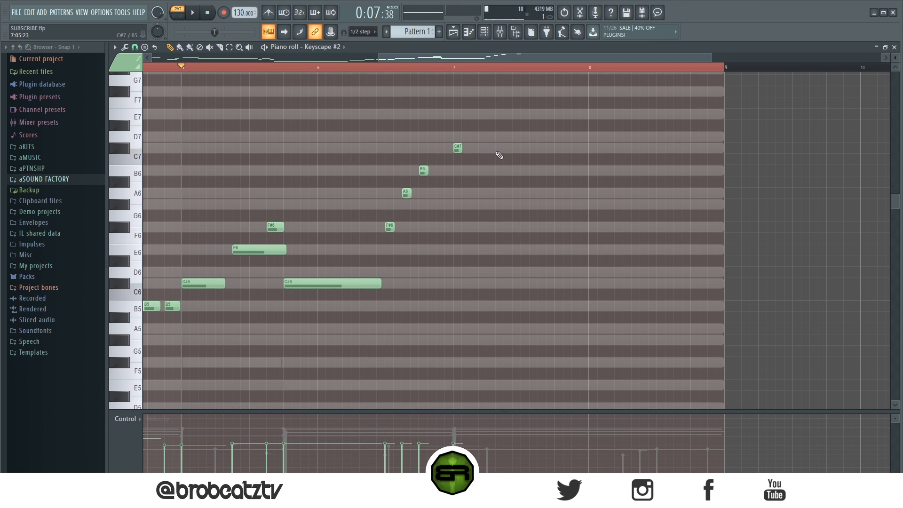
- Fill bar 7 with three long C#7 notes, and lengthen the B6 before them with varied velocities for the rising notes
left_click_drag(431, 135, 566, 164)
left_click(604, 157, "ctrl")
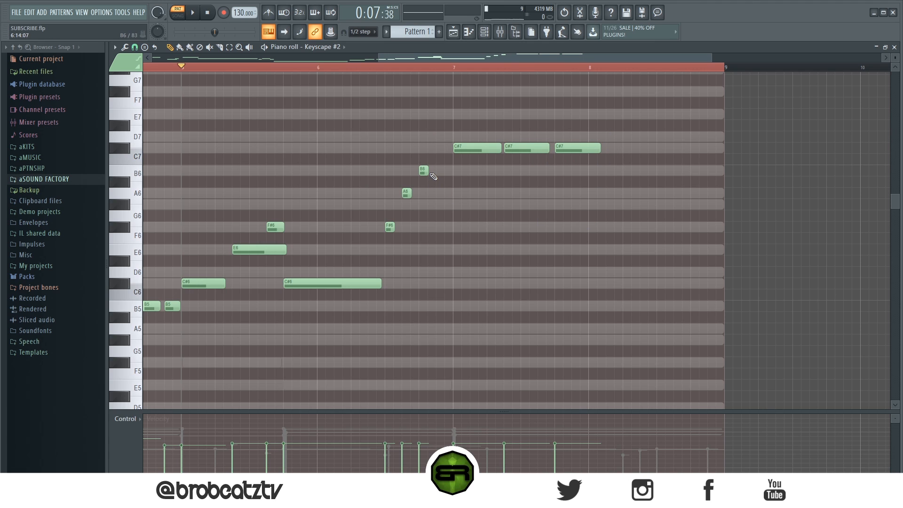
left_click_drag(438, 166, 373, 257)
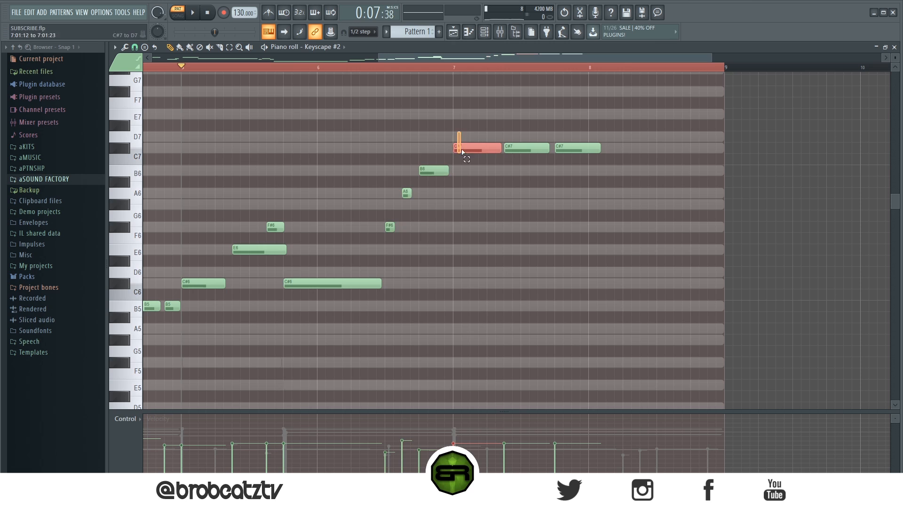
key("space")
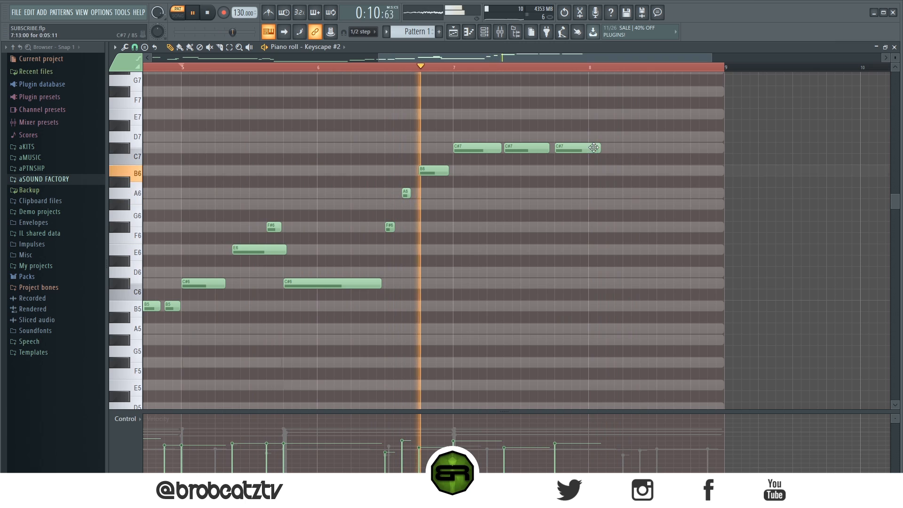
- Add a closing run of B6, C#7, B6, A6 and two F#6 notes across bar 8
left_click(648, 173)
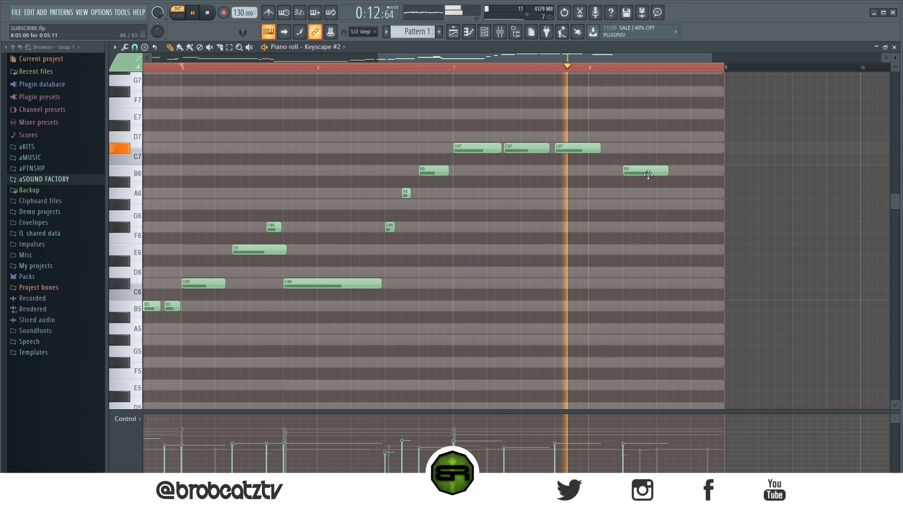
left_click_drag(666, 172, 642, 178)
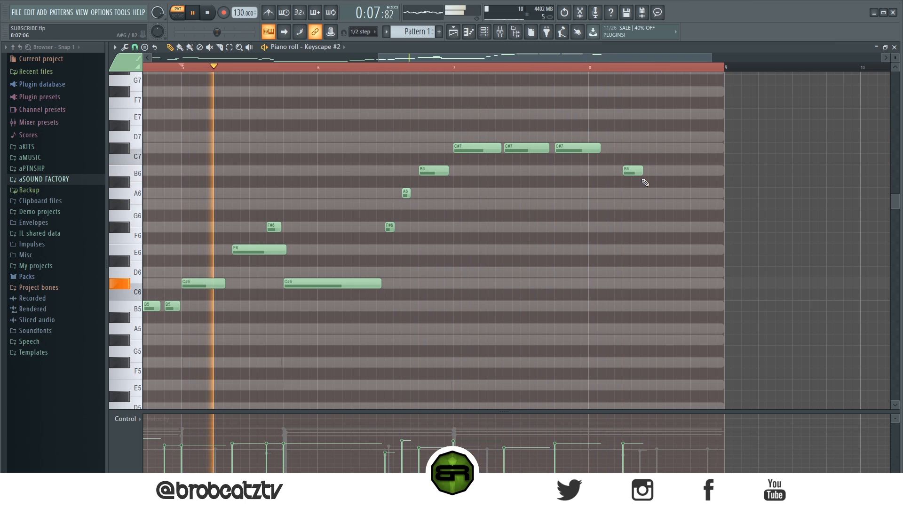
left_click(662, 148)
left_click(678, 171)
left_click_drag(692, 173, 678, 176)
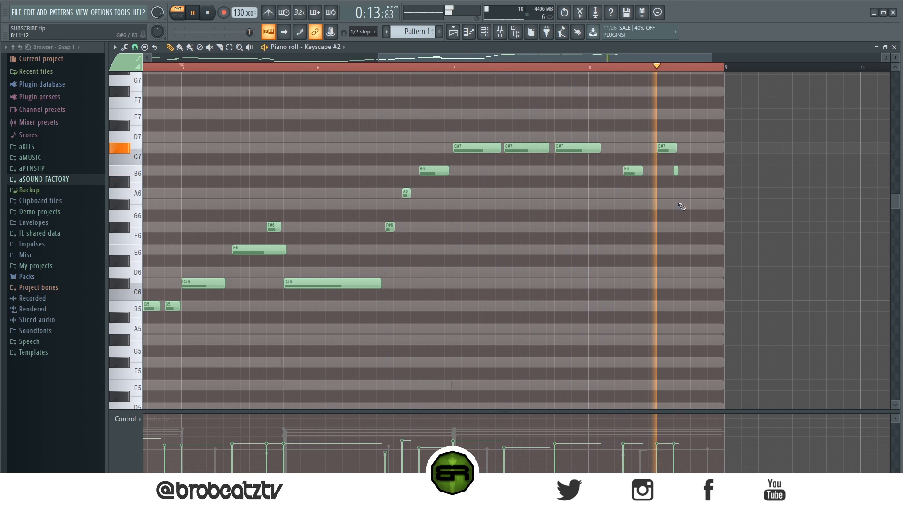
key("space")
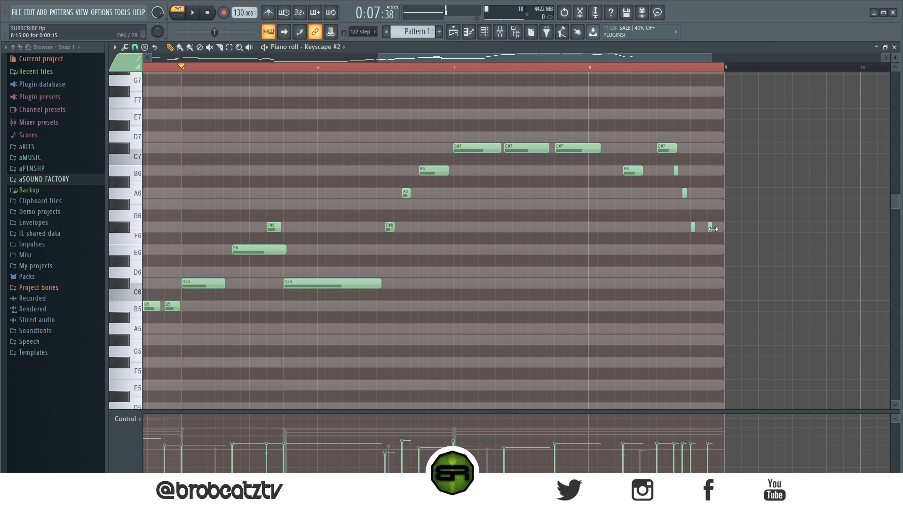
- Vary the velocities of the closing notes from C#7 down to F#6 in bar 8 and play back the melody
left_click_drag(650, 133, 730, 257)
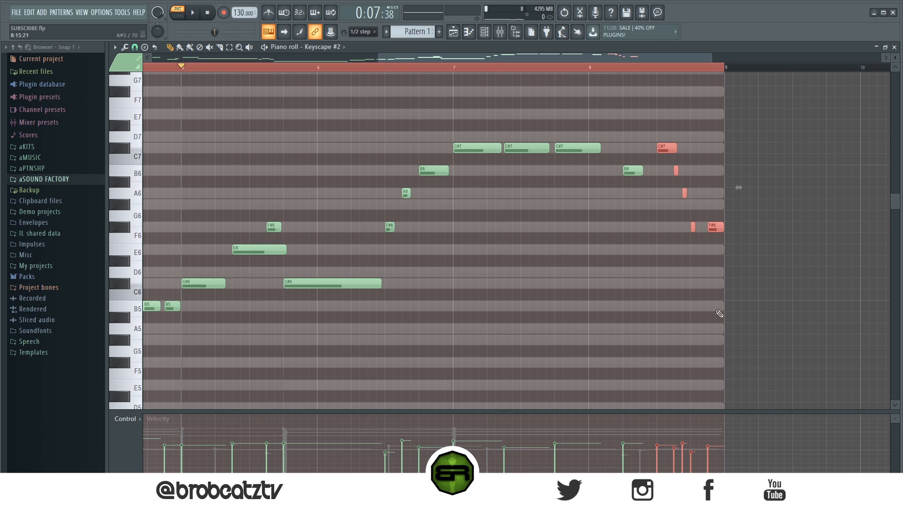
left_click(719, 313)
key("space")
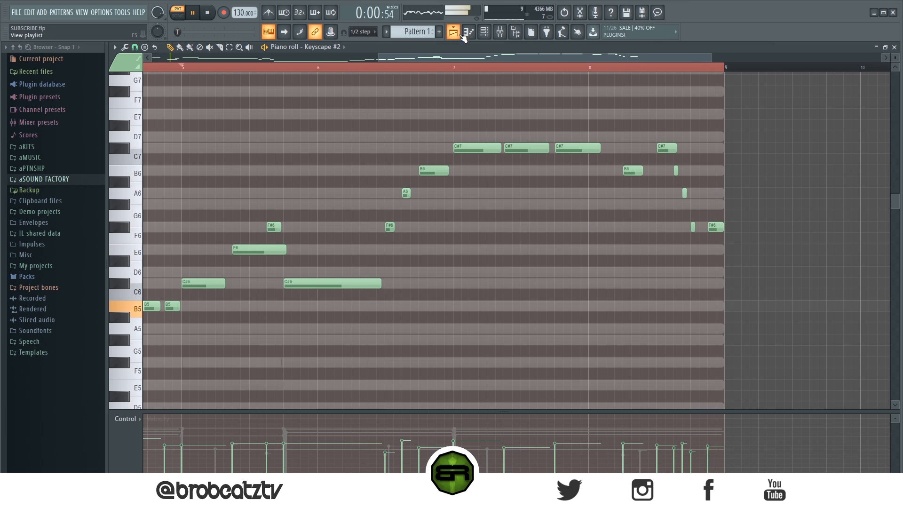
- Open the piano roll of the Kontakt 6 channel and show all eight bars
left_click(484, 34)
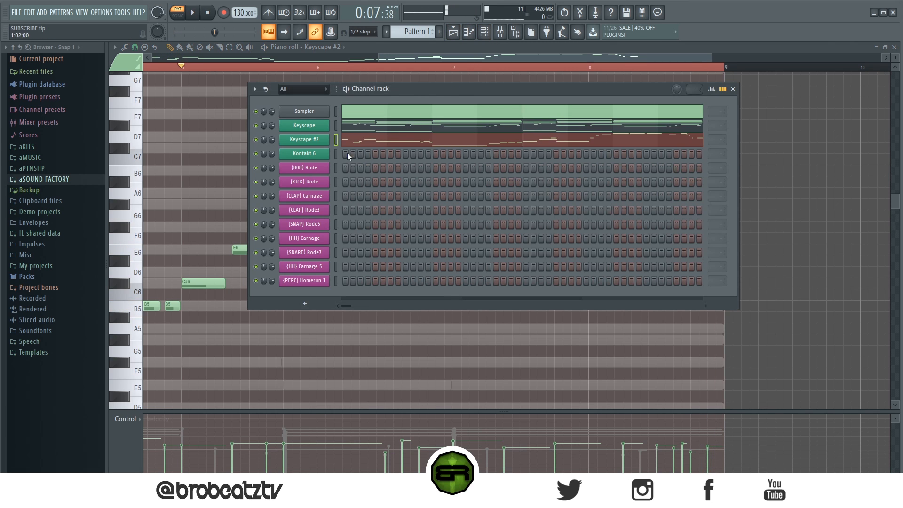
right_click(321, 154)
left_click(350, 154)
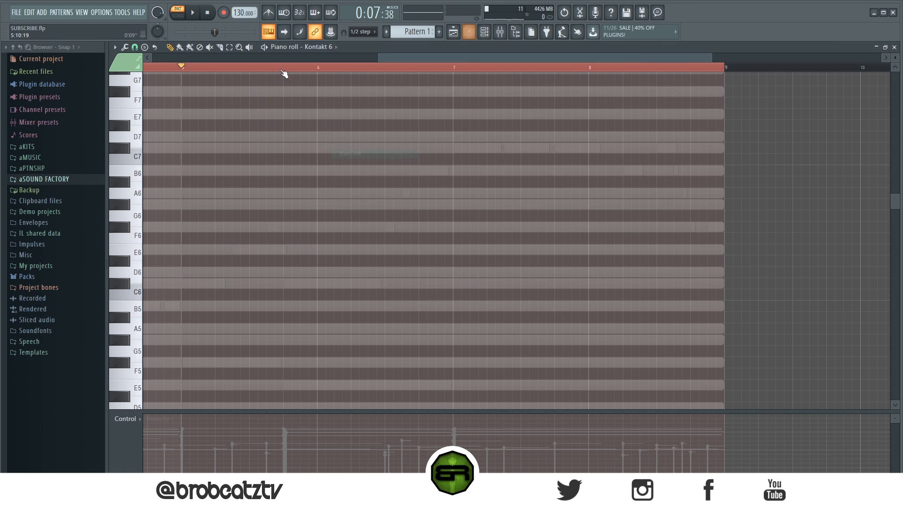
left_click_drag(380, 59, 152, 59)
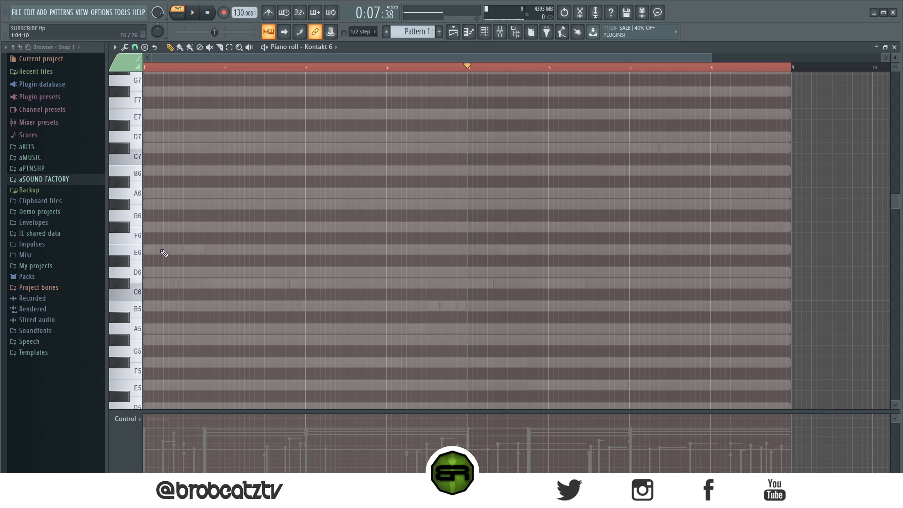
- Add a three-beat E5 at the start of bar 1, followed by a long B4 up to the end of bar 2
scroll(160, 278, "down", 2)
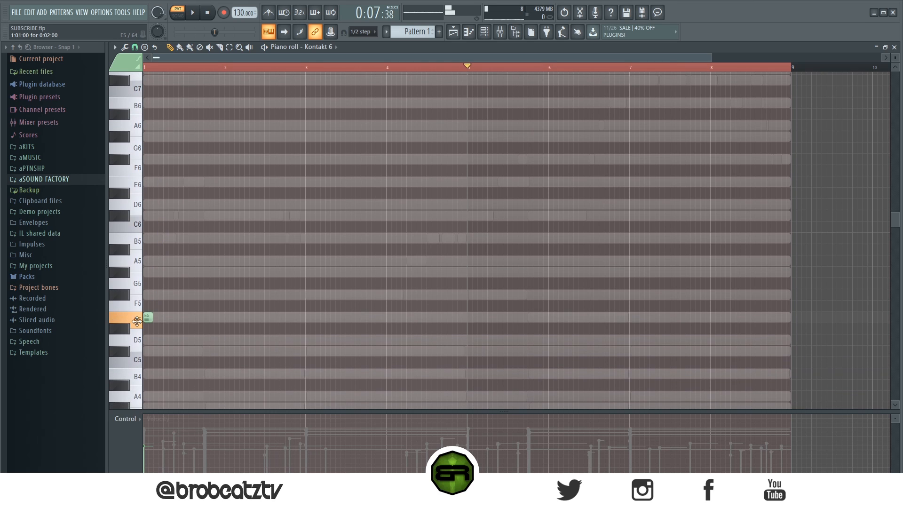
left_click(151, 315)
left_click_drag(199, 321, 204, 323)
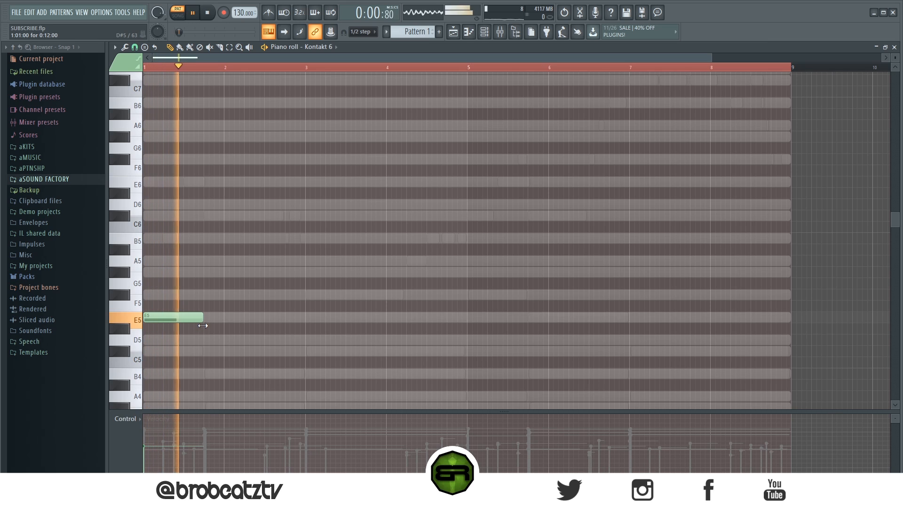
left_click_drag(262, 354, 304, 356)
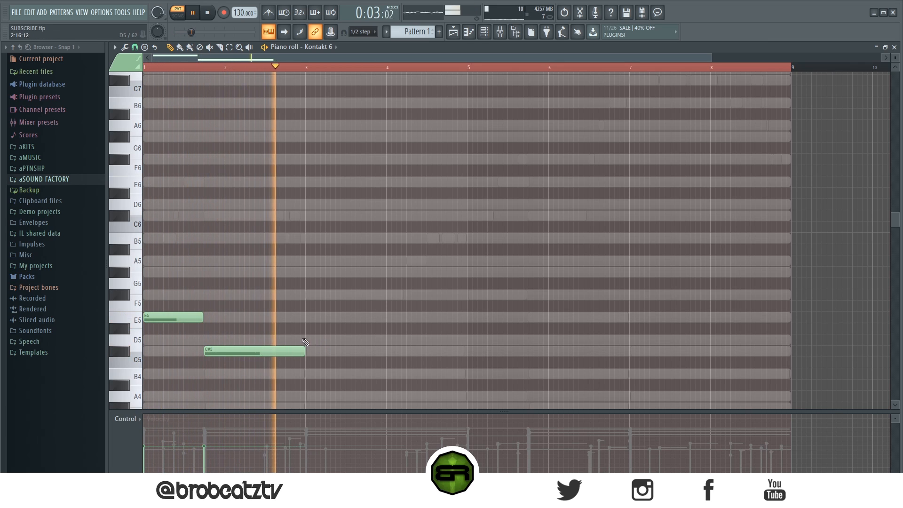
left_click_drag(286, 348, 286, 371)
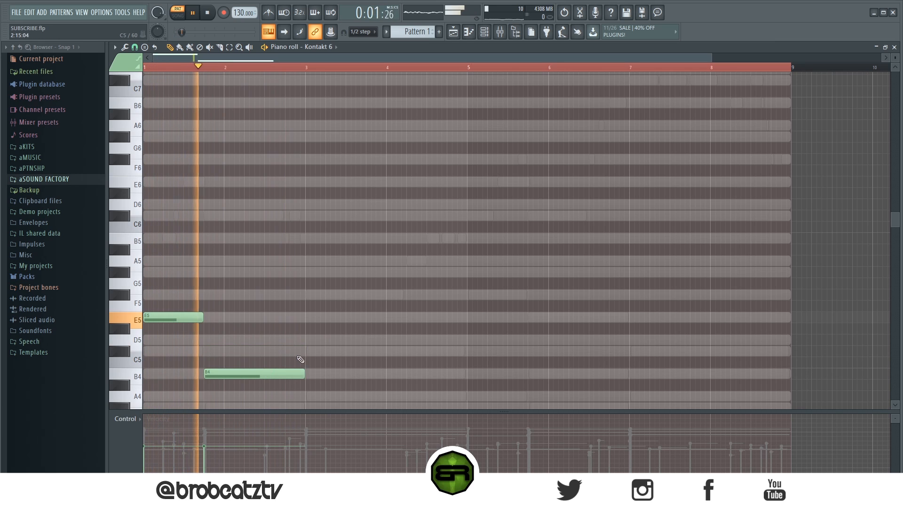
- Transpose both Kontakt 6 notes up one octave and play them back
key("ctrl+a")
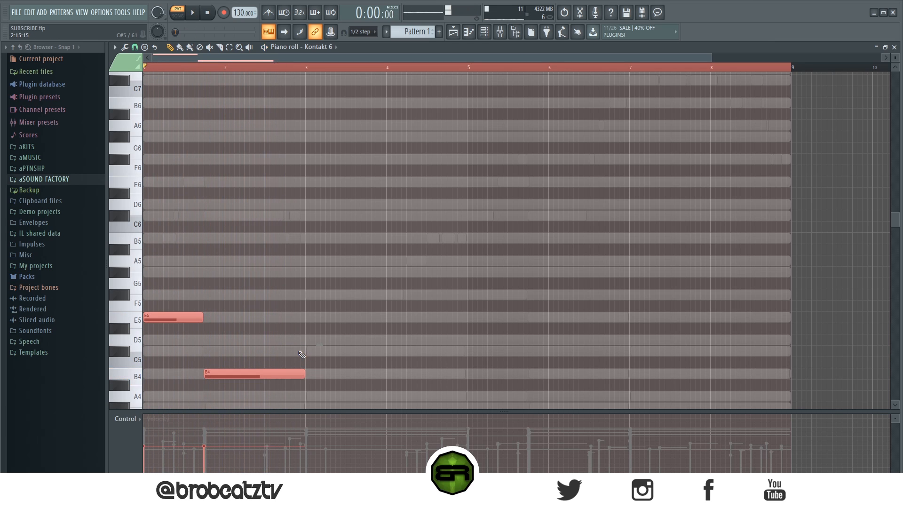
key("ctrl+Up")
scroll(316, 266, "up", 4)
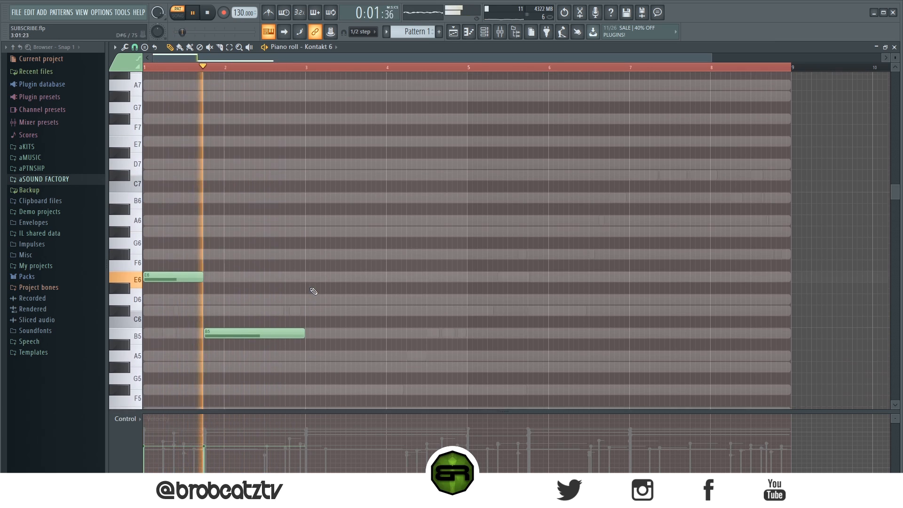
- Add a long C#6 from the start of bar 3 and a very short A6 on the bar's fourth beat
left_click(309, 317)
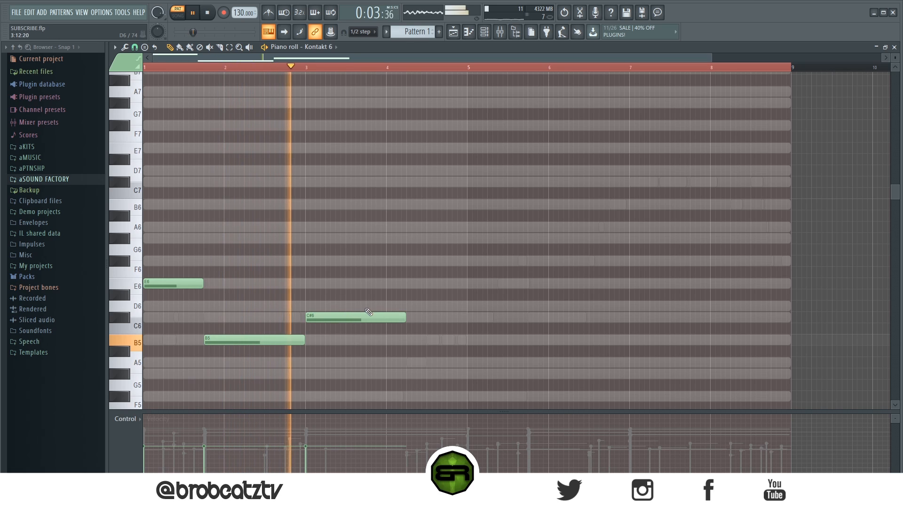
key("space")
left_click(368, 238)
left_click_drag(446, 238, 374, 242)
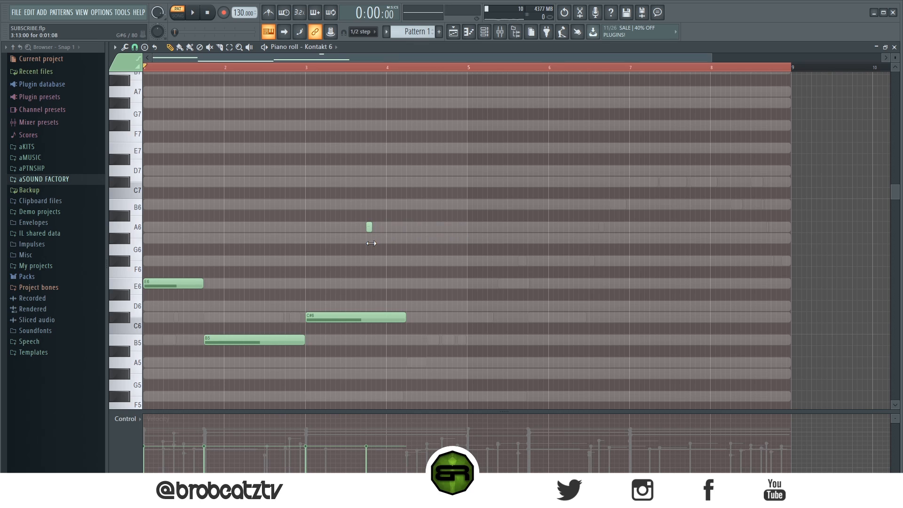
- Add a long B6 directly after the short A6, extending nearly to the end of bar 4, and play from bar 3
left_click(373, 206)
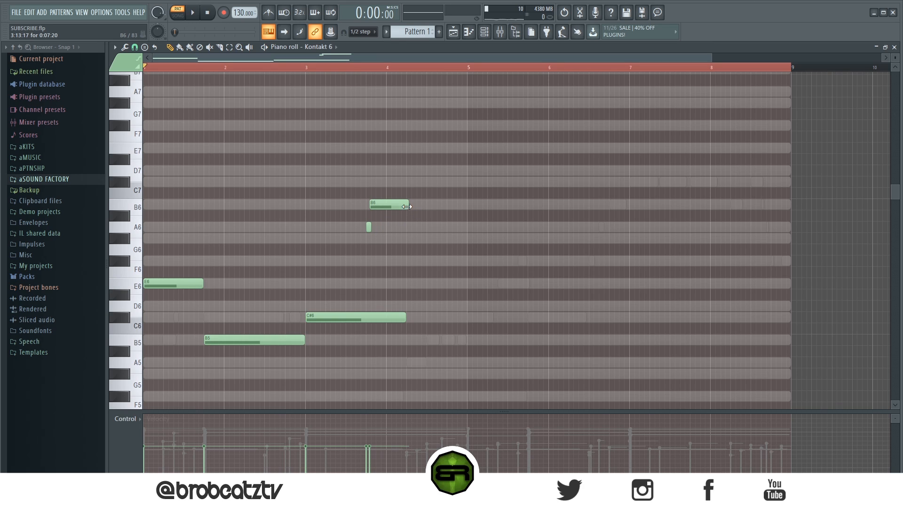
left_click_drag(434, 206, 444, 206)
left_click(369, 226)
key("space")
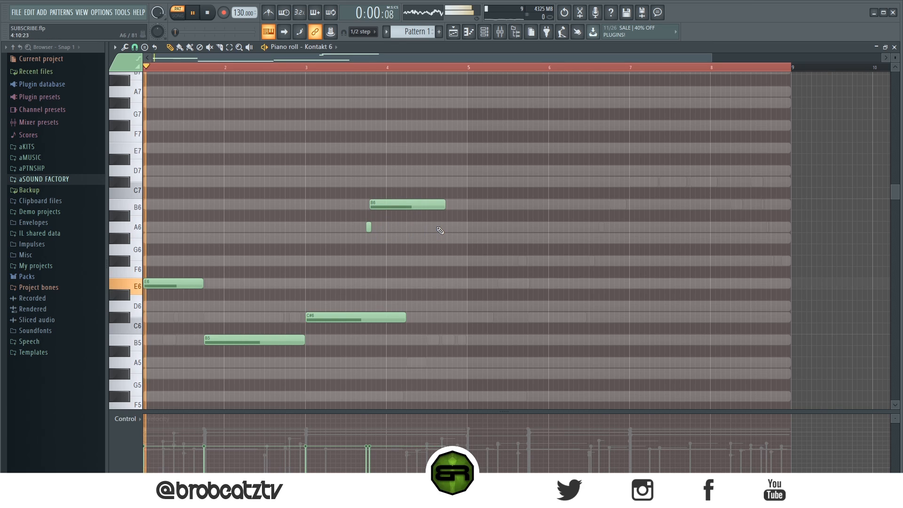
left_click(326, 67)
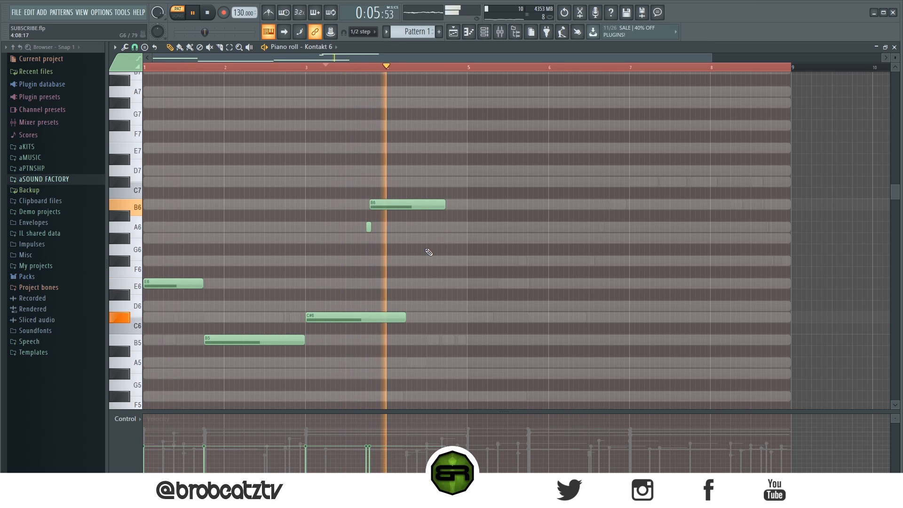
- Add short A6 and F#6 notes at the end of bar 4, and extend the C#6 to the end of that bar
key("space")
left_click(444, 228)
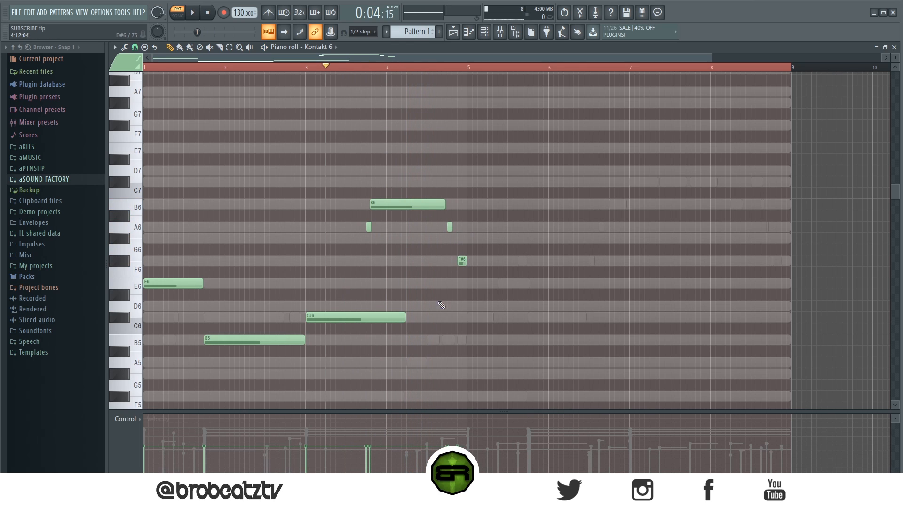
left_click_drag(404, 314, 466, 315)
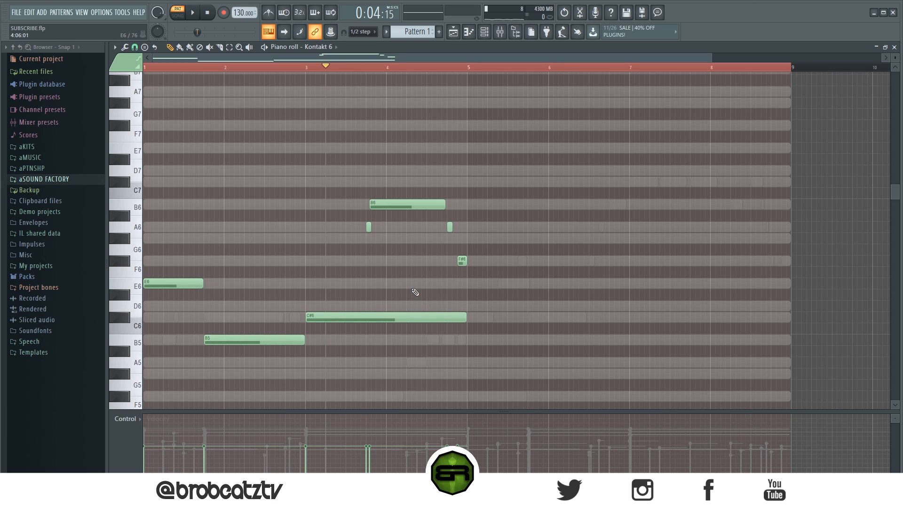
key("space")
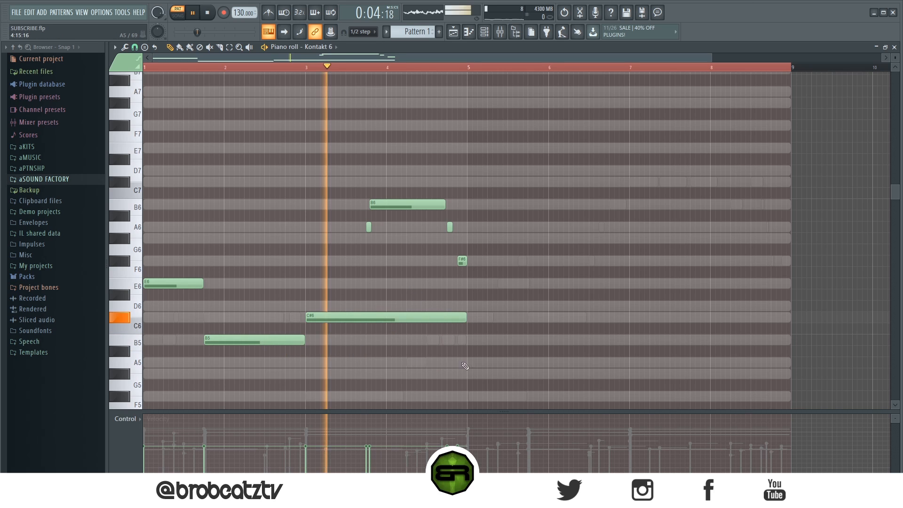
- Add a three-beat A5 at the start of bar 5, followed directly by a B5 up to the end of bar 6
left_click(472, 366)
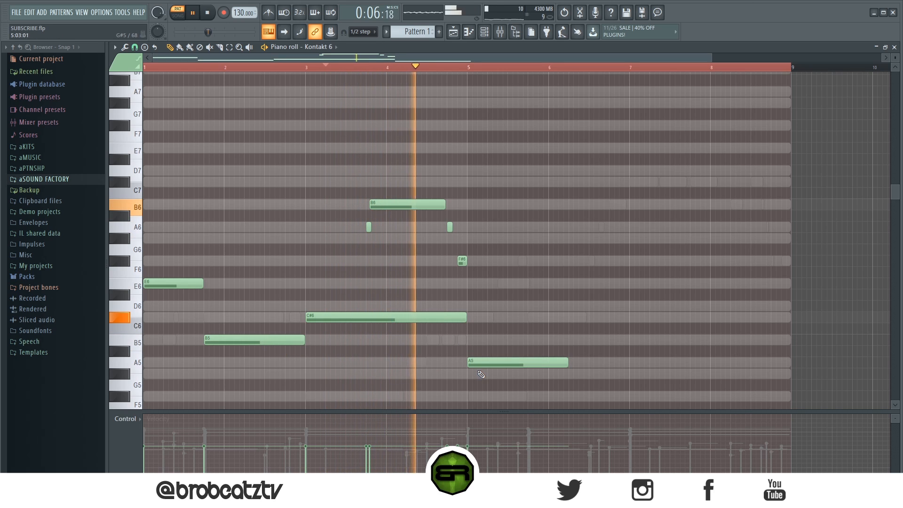
left_click(552, 341)
key("space")
key("space")
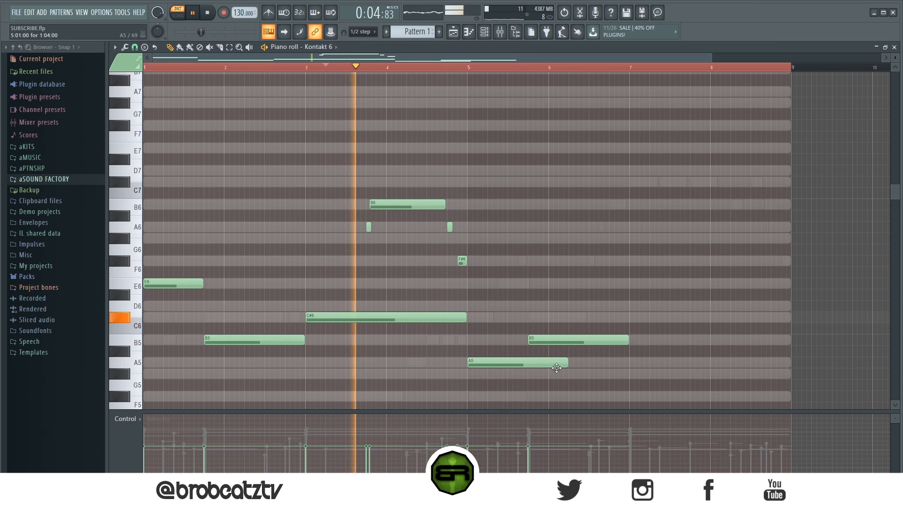
left_click_drag(567, 363, 526, 375)
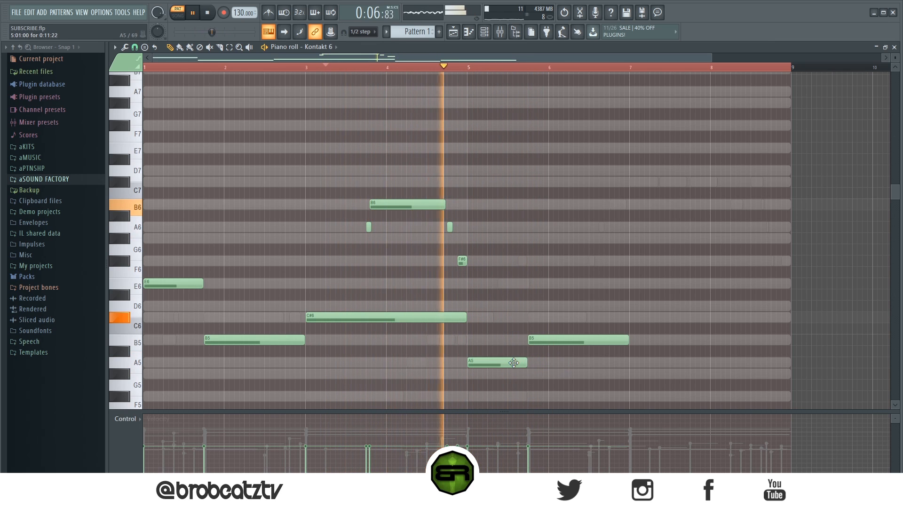
- Add a C#6 from the start of bar 7 to the middle of bar 8, followed by an E6 to the end of bar 8
left_click(633, 320)
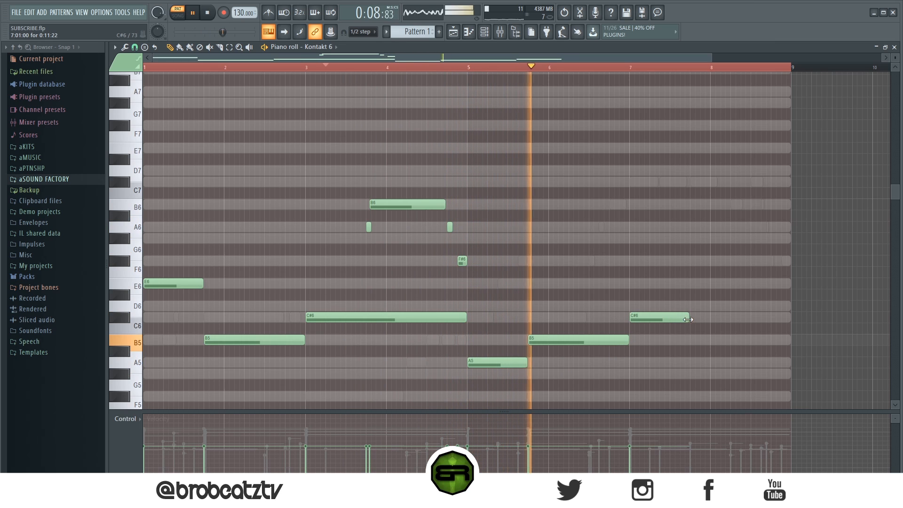
left_click_drag(689, 318, 751, 321)
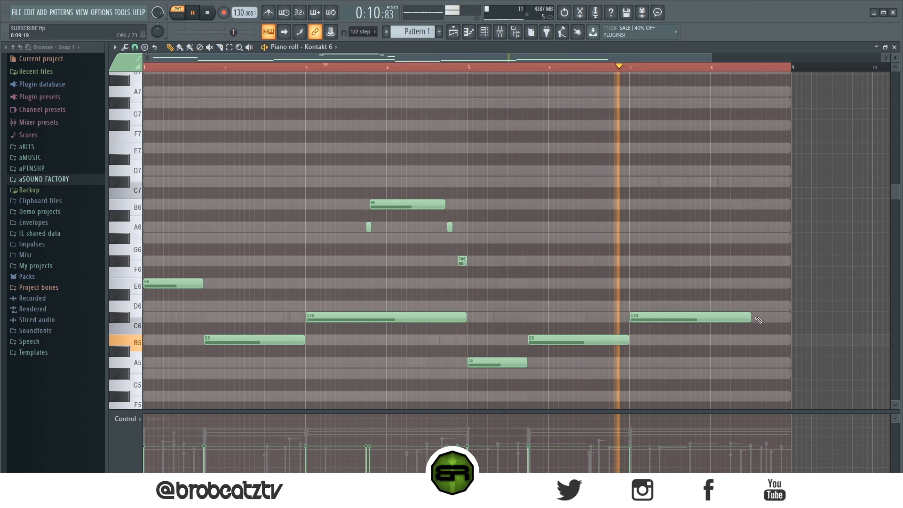
left_click(754, 284)
left_click_drag(871, 284, 791, 301)
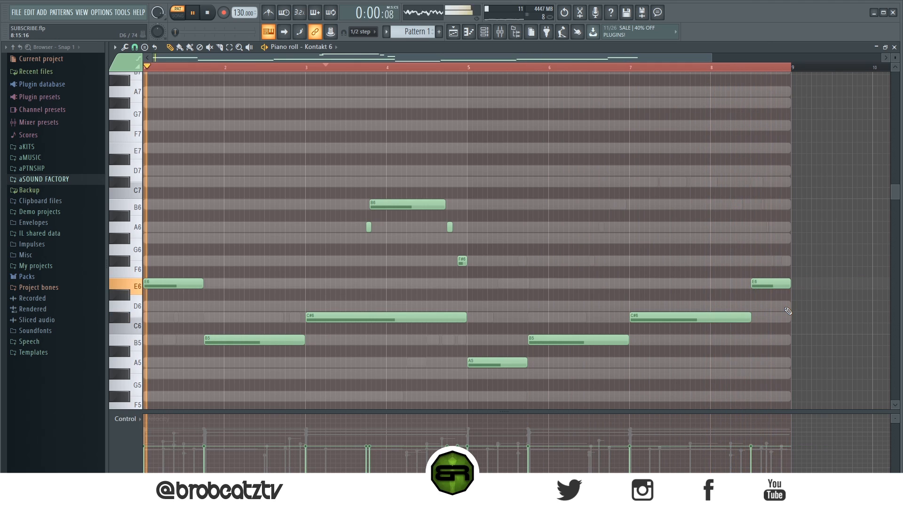
key("space")
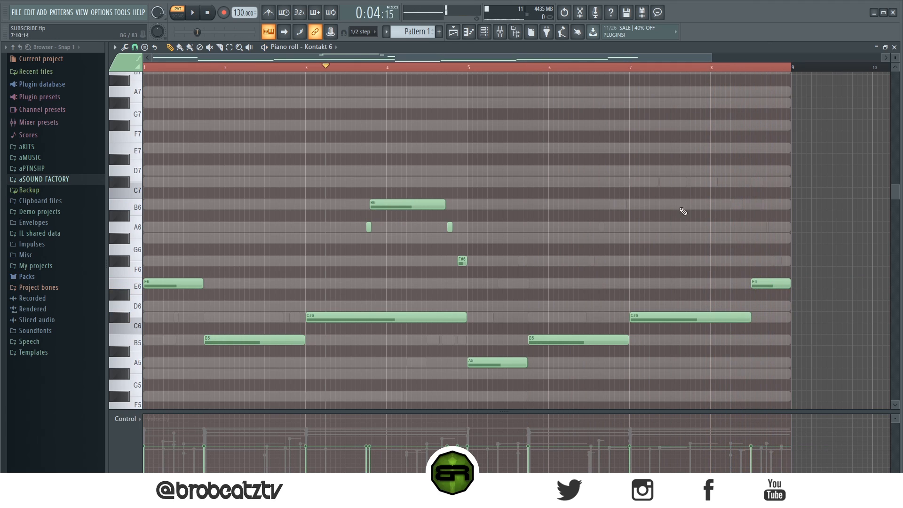
- Add short B6 and C#7 notes and a closing A6 above the E6 in bar 8, and play from just before bar 7
left_click(749, 205)
left_click_drag(827, 204, 767, 216)
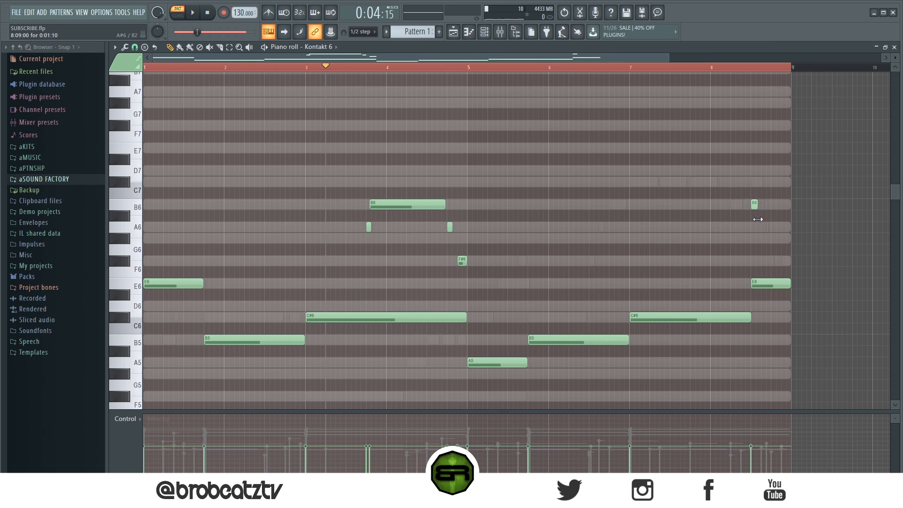
left_click(762, 183)
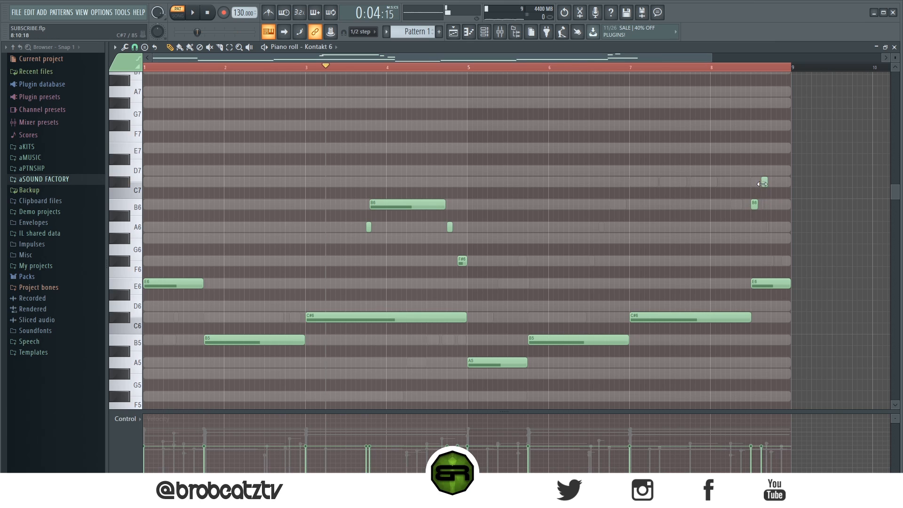
left_click(774, 227)
key("space")
left_click(627, 67)
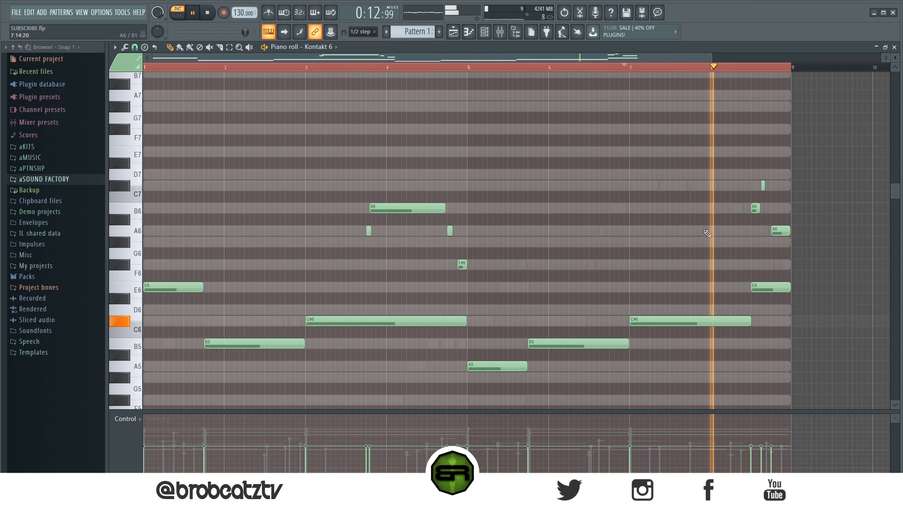
key("space")
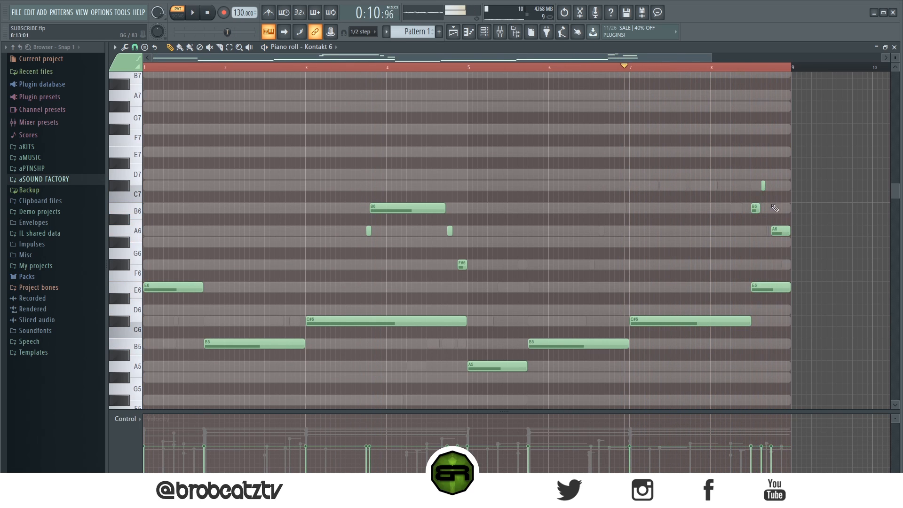
key("space")
- Move the short C#7 in bar 8 slightly earlier, shorten the B6 before it, and replay the ending
scroll(765, 70, "up", 3)
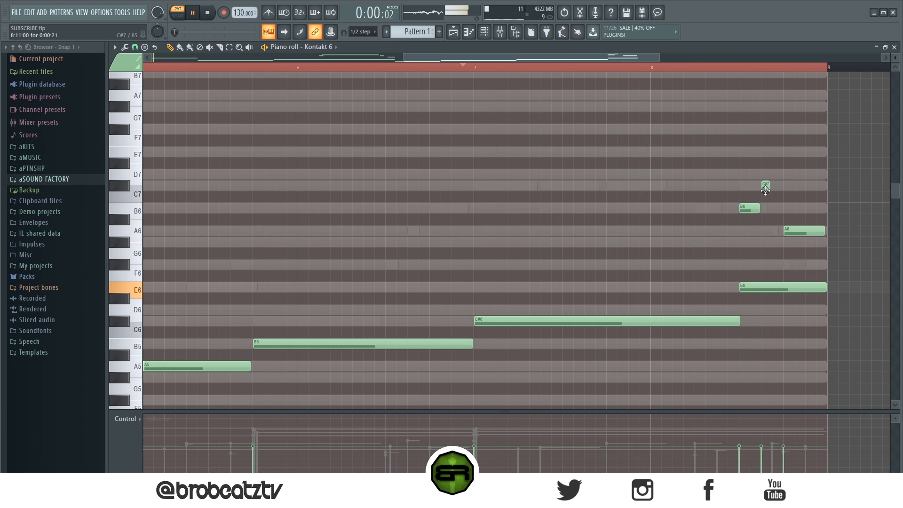
key("space")
left_click(764, 186)
key("space")
scroll(715, 67, "right", 1)
left_click(718, 67)
key("space")
key("space")
left_click(690, 68)
key("space")
key("space")
key("space")
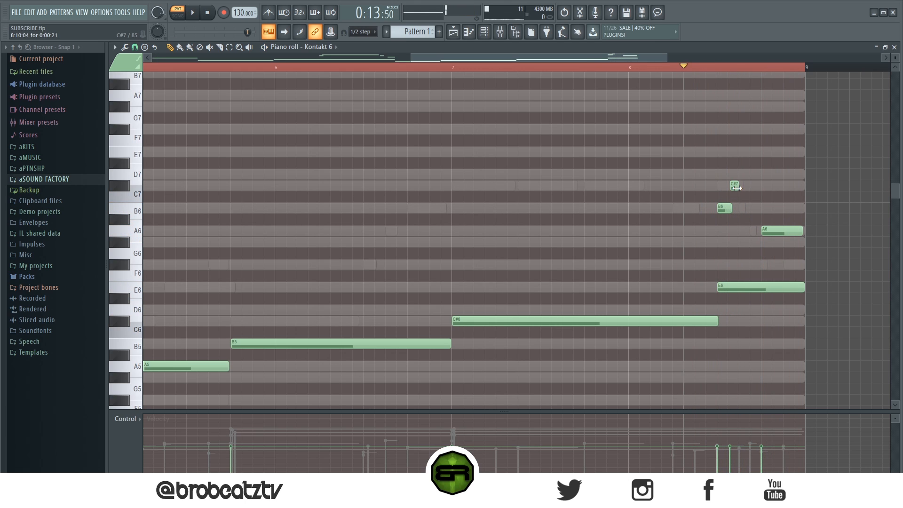
- Play back the Kontakt 6 line, stop it, and open the (808) Rode channel in the piano roll
key("space")
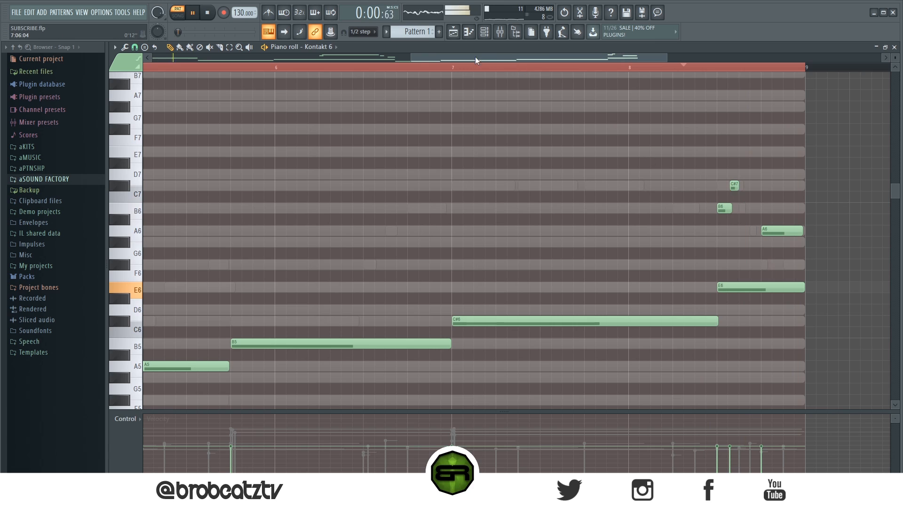
left_click(207, 13)
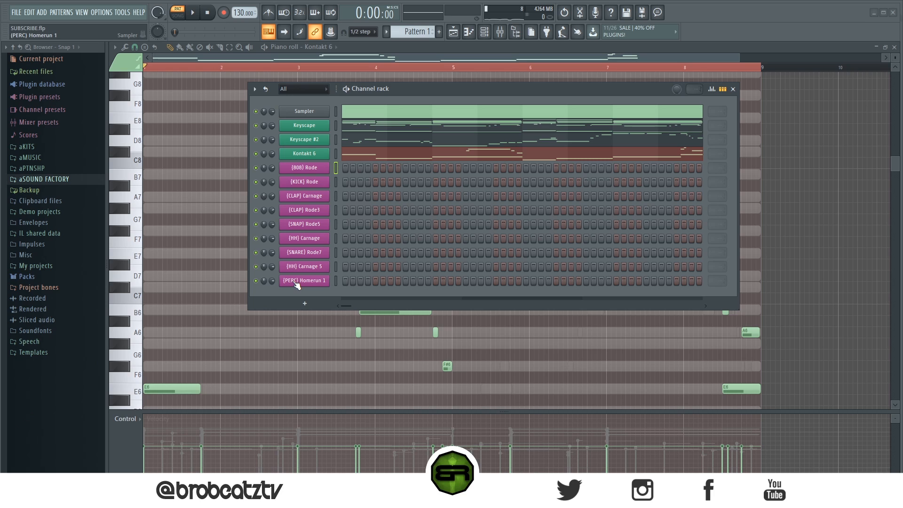
right_click(329, 164)
left_click(349, 167)
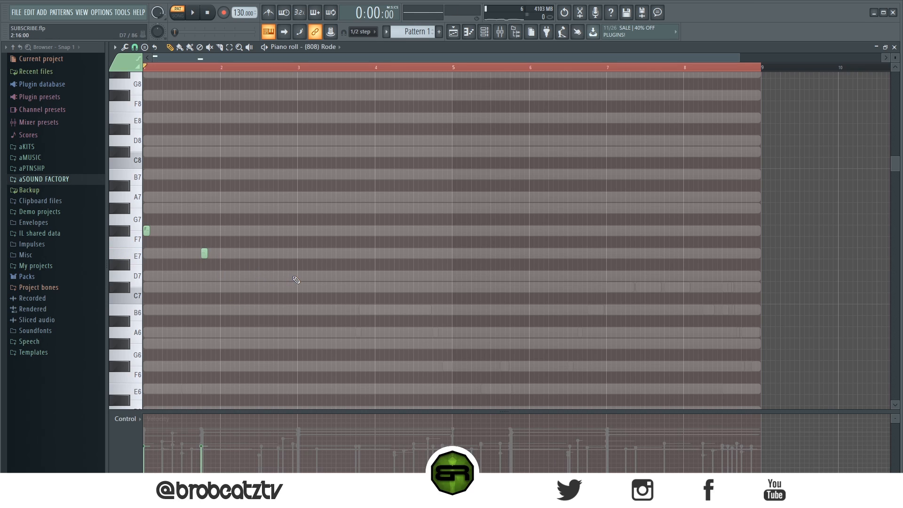
- Place short 808 notes F#7 at bar 1, E7 on its fourth beat and D7 at bar 3, clearing the extra trial notes in bar 1
left_click_drag(298, 278, 298, 273)
key("ctrl+a")
left_click(211, 307)
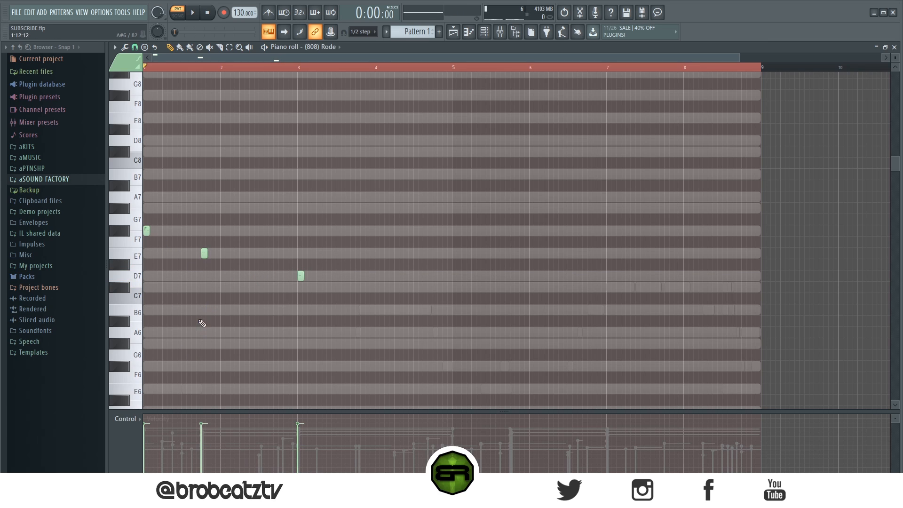
key("space")
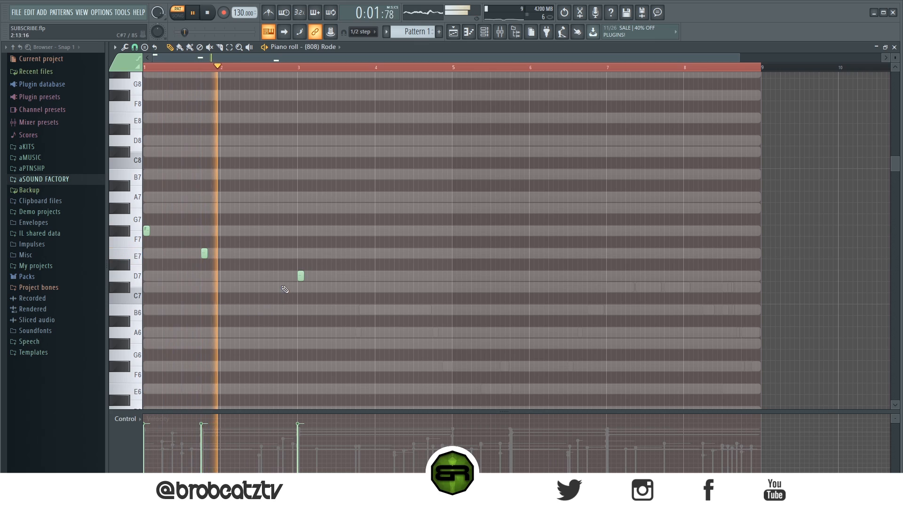
key("space")
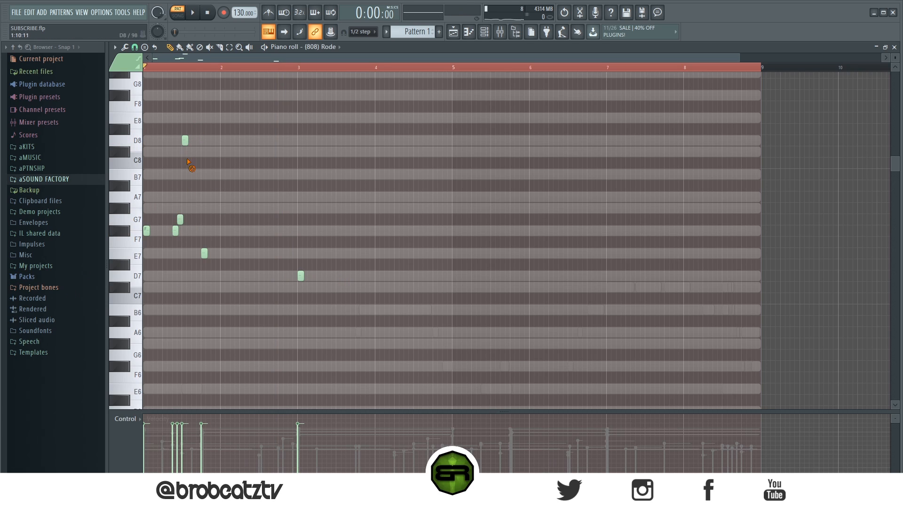
left_click_drag(188, 162, 171, 241)
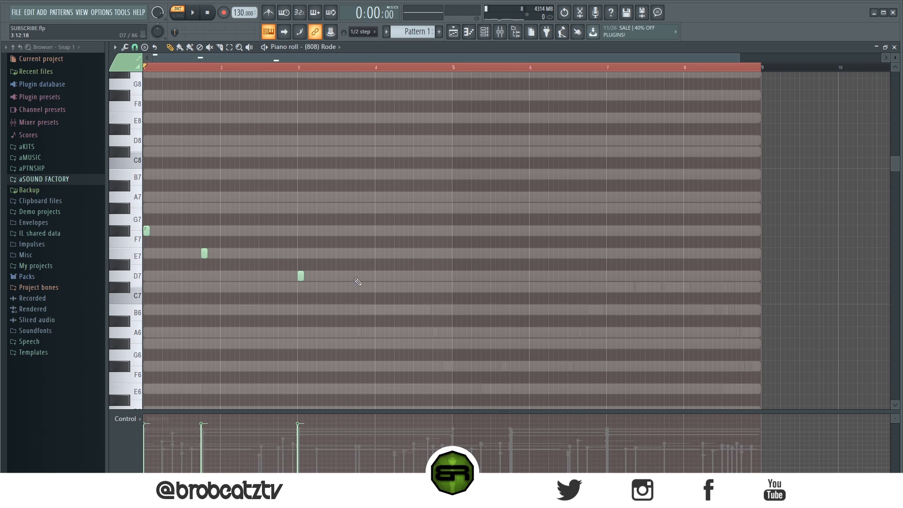
- Add short D7 notes on beat four of bar 3 and beat three of bar 4, with an A7 right after them, during playback
key("space")
left_click(417, 278)
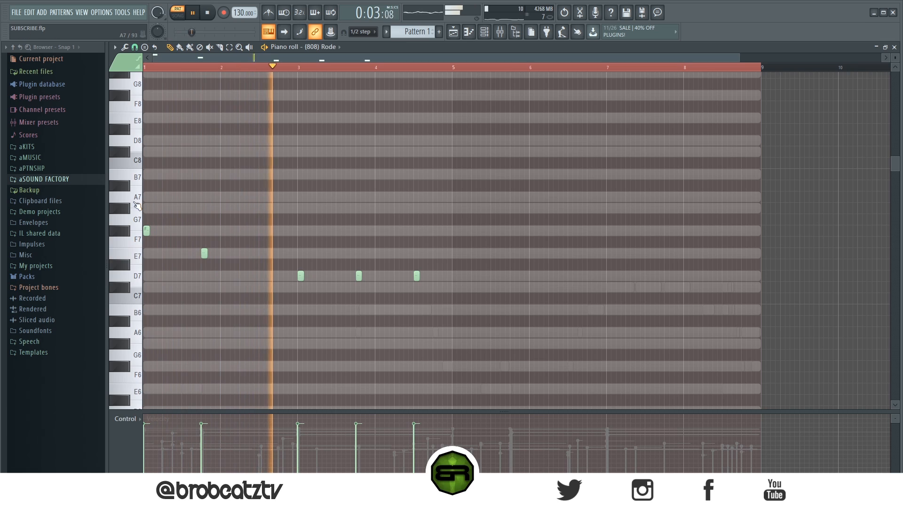
left_click(426, 207)
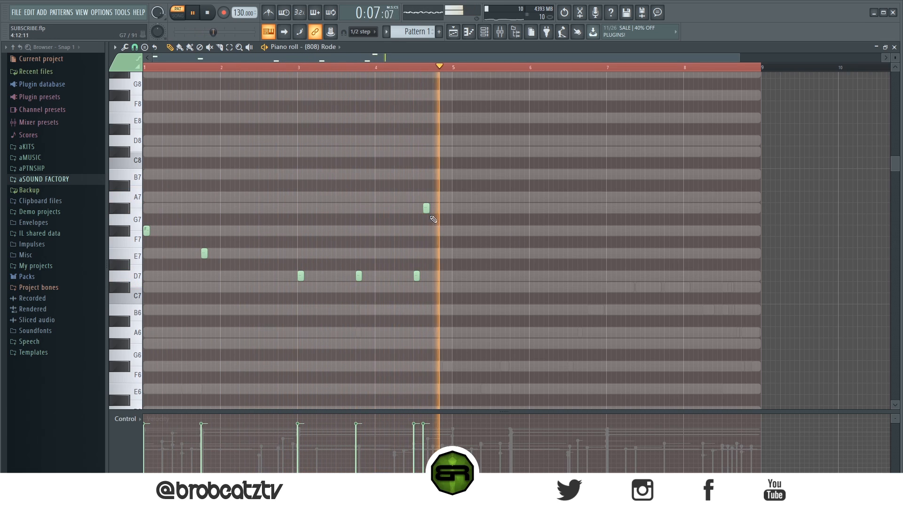
left_click_drag(428, 211, 428, 200)
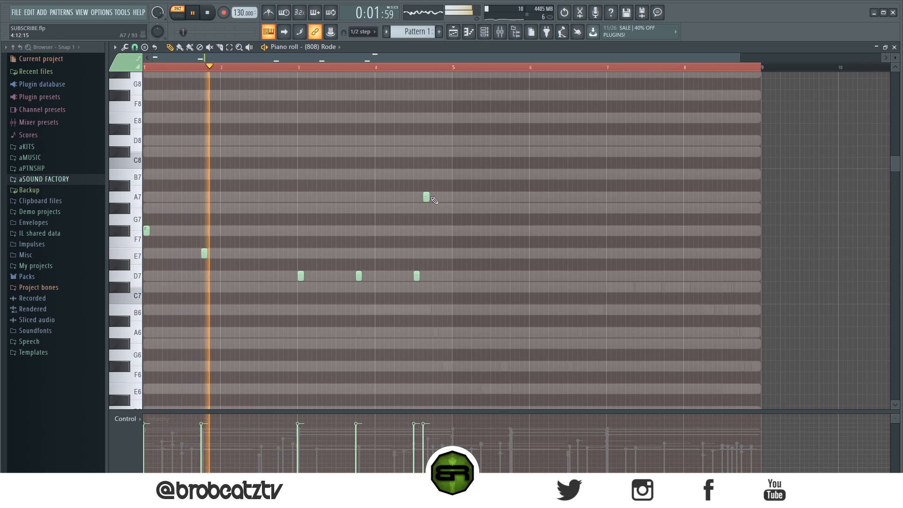
- Lengthen the 808 notes so each one reaches the next, and extend the A7 to the end of bar 4
key("ctrl+l")
key("ctrl+d")
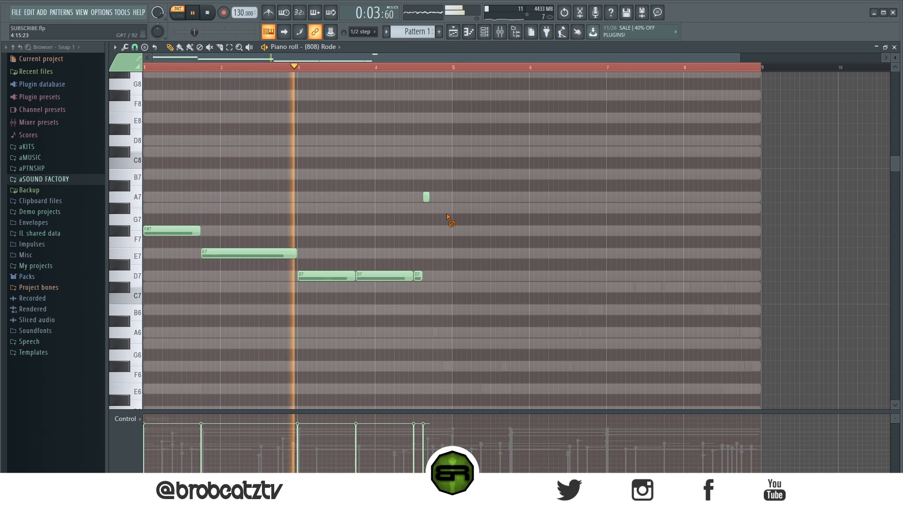
left_click_drag(429, 199, 452, 198)
- Stop playback and duplicate the four-bar 808 line into bars 5 to 8
key("space")
key("ctrl+a")
key("ctrl+b")
key("ctrl+d")
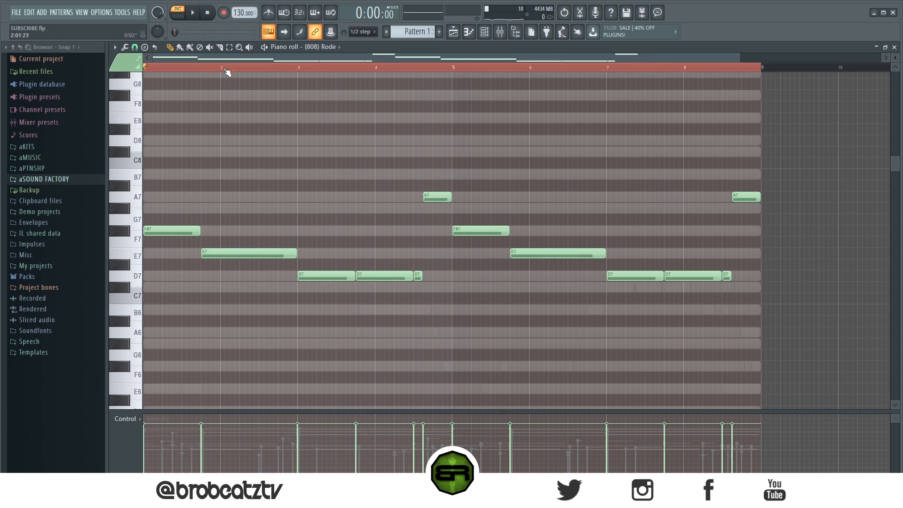
- Slice the F#7 in bar 5, the E7 in bar 6 and the first D7 in bar 7, and lengthen the last D7 against a shorter final A7
left_click_drag(482, 246, 483, 248)
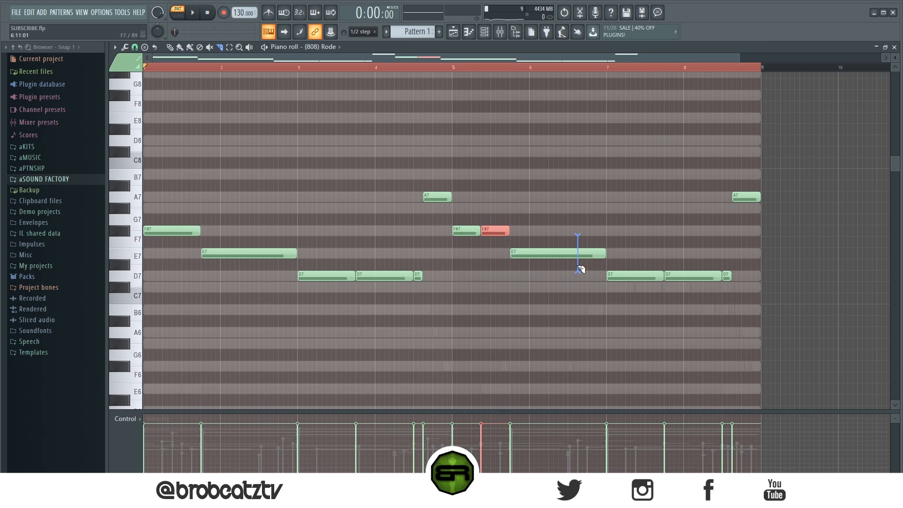
left_click_drag(581, 269, 590, 303)
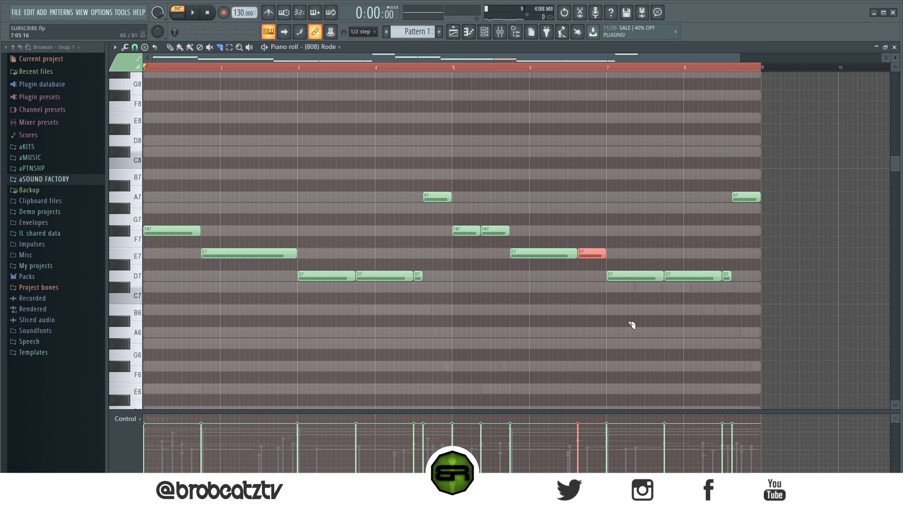
left_click_drag(641, 291, 644, 329)
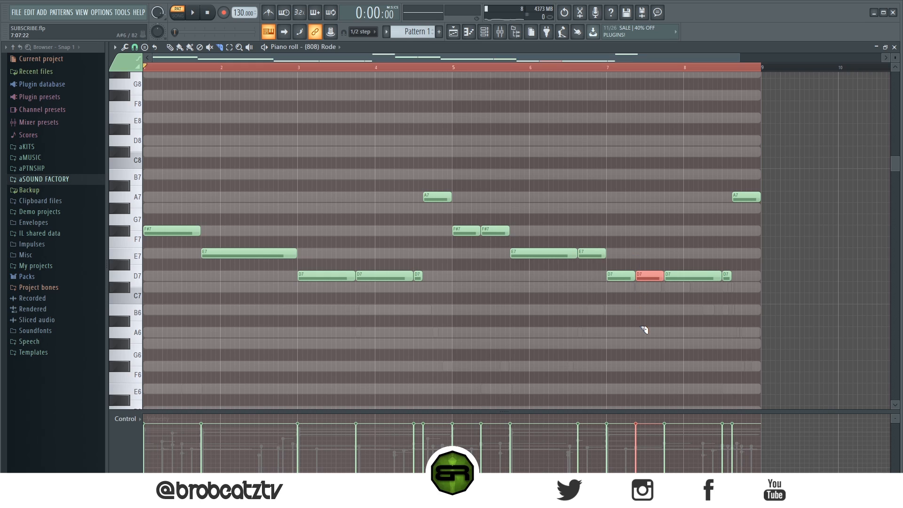
left_click(730, 309)
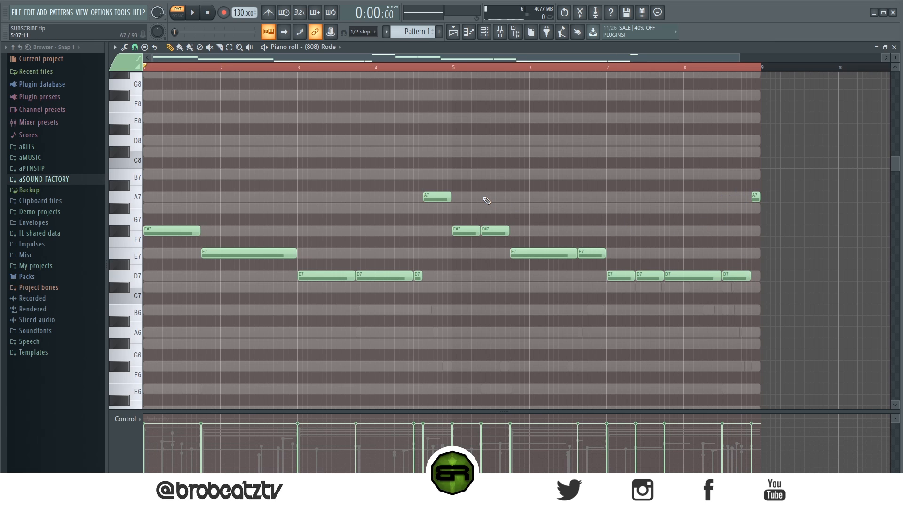
- Transpose all the 808 notes down two octaves, play them back, and select them all again
key("ctrl+a")
key("ctrl+Down")
key("ctrl+Down")
key("space")
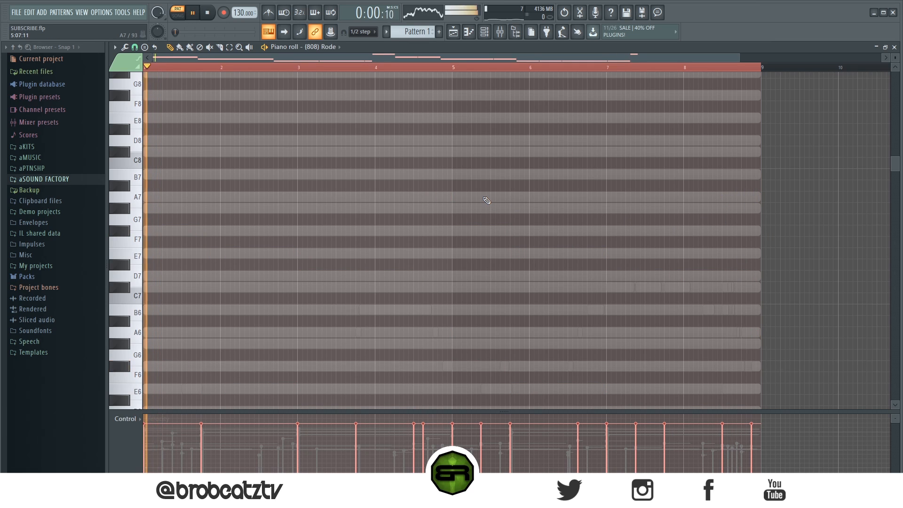
scroll(486, 201, "down", 8)
left_click(303, 175, "ctrl")
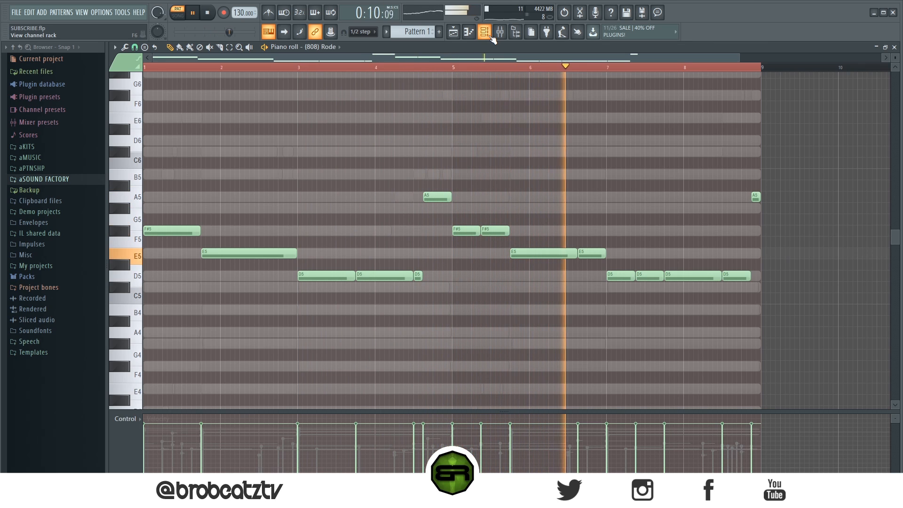
key("ctrl+a")
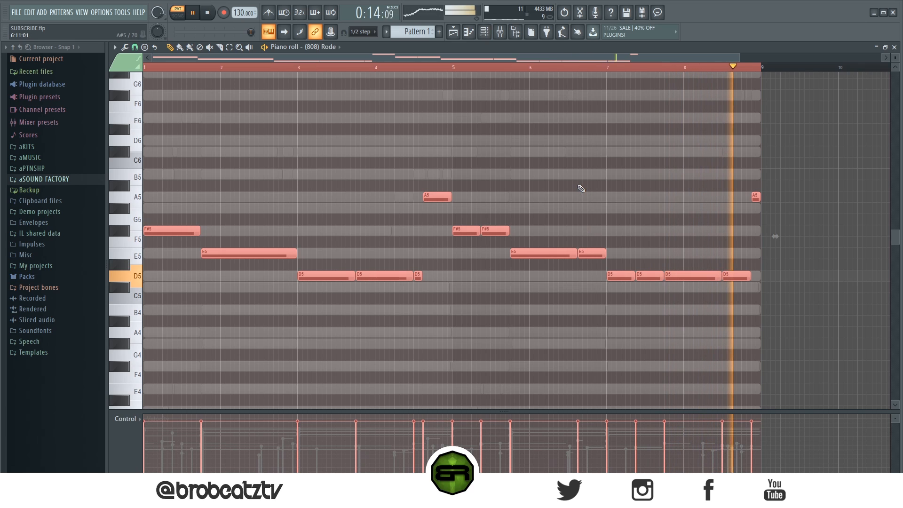
- Stop playback, open the Channel rack, and reposition and widen it to show all 64 steps
key("space")
key("F6")
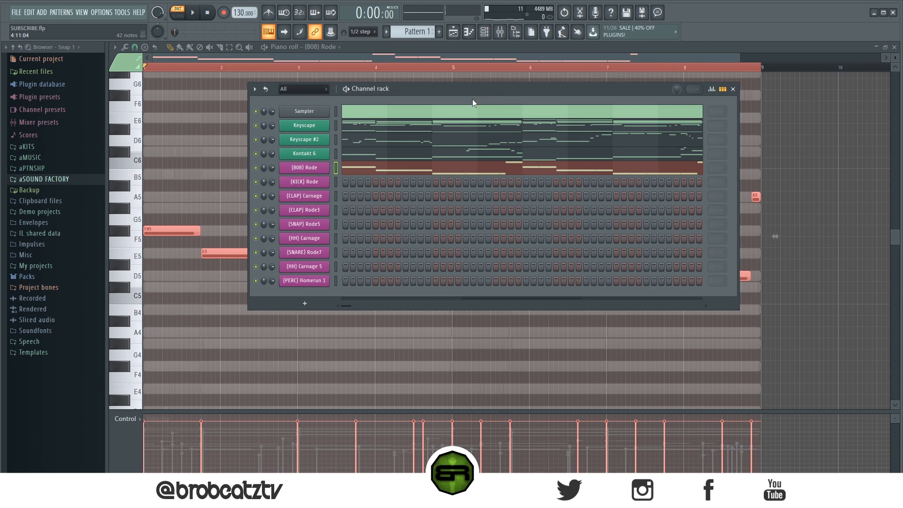
left_click_drag(473, 99, 368, 83)
left_click_drag(630, 288, 755, 294)
- Place (KICK) Rode hits on steps 1, 13 and 33 while checking them in playback
left_click(241, 167)
key("space")
key("space")
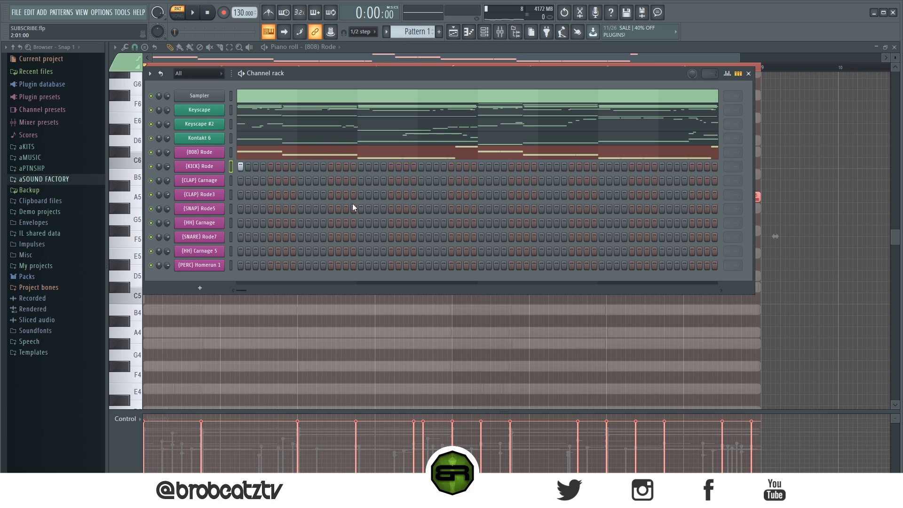
key("space")
left_click(331, 166)
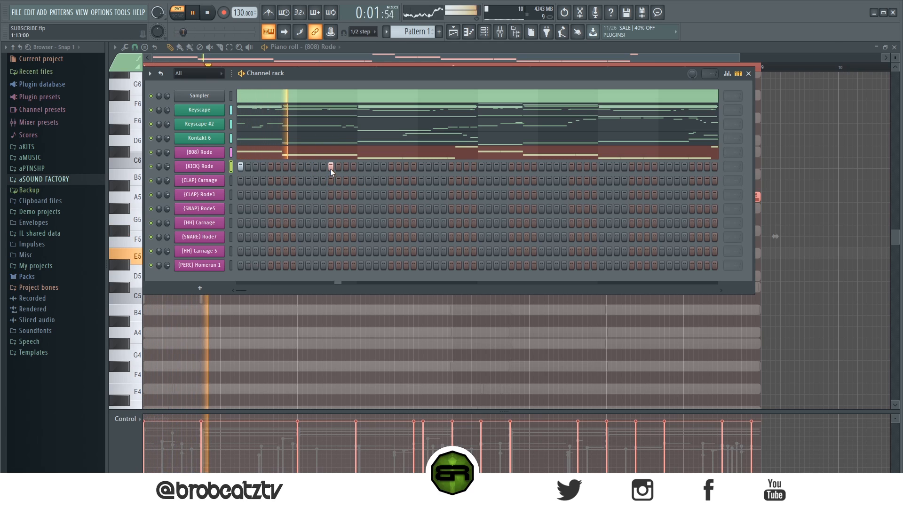
left_click(481, 167)
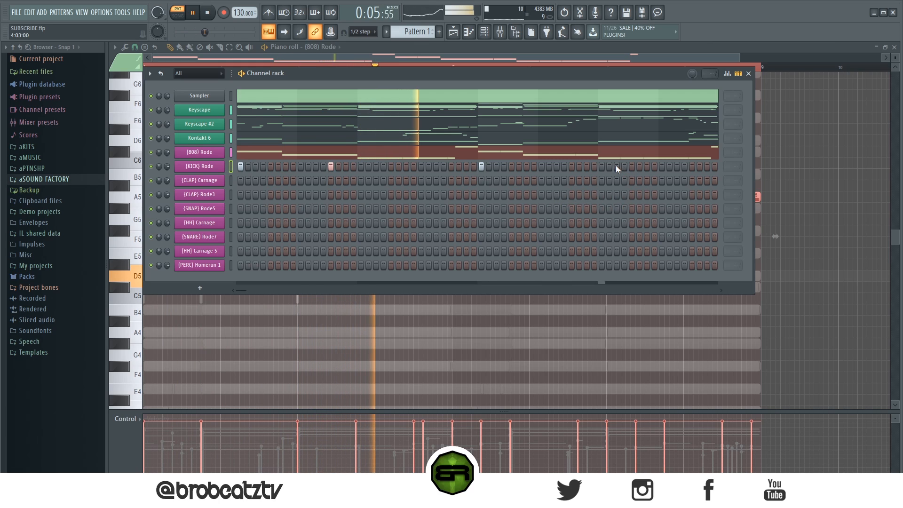
key("space")
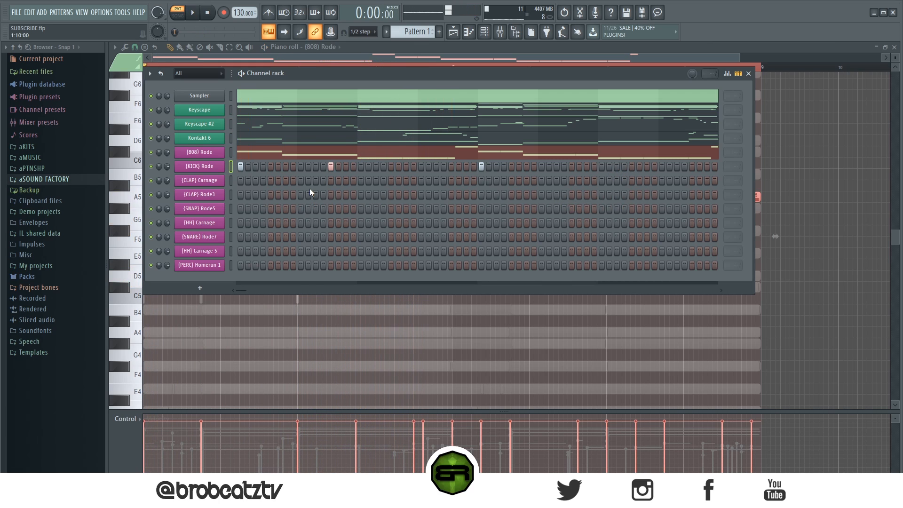
- Place (CLAP) Carnage and (SNAP) Rode5 hits on steps 9 and 25, and (CLAP) Rode3 only on step 9
left_click(301, 182)
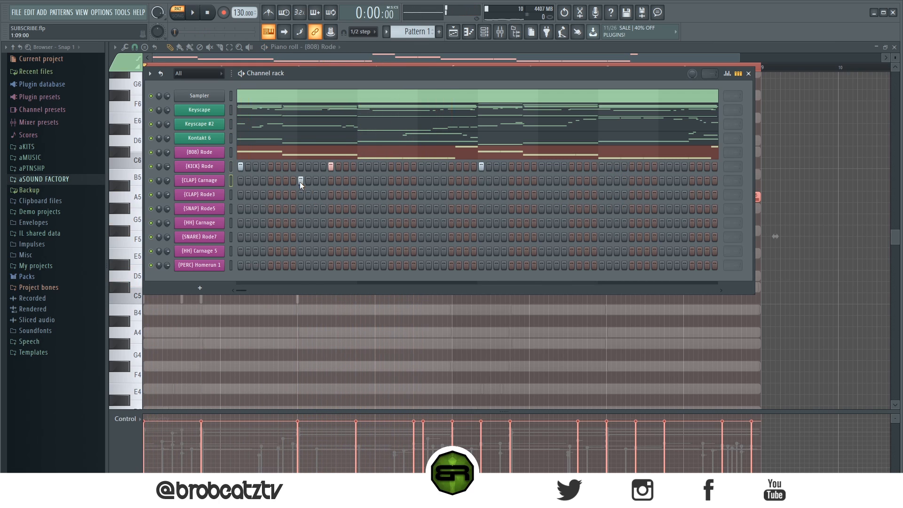
left_click(300, 208)
left_click(421, 195)
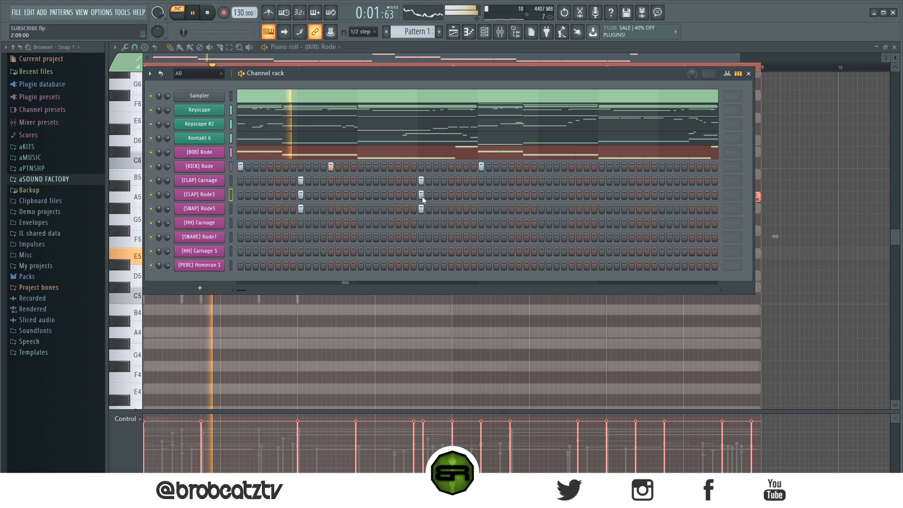
right_click(422, 197)
key("space")
key("space")
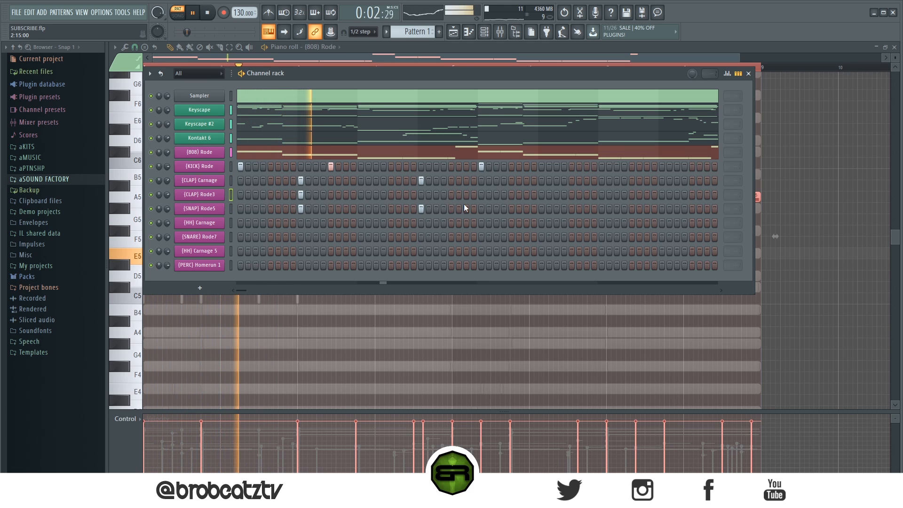
- Add (CLAP) Carnage and (SNAP) Rode5 hits on steps 41 and 57, and (CLAP) Rode3 on step 41
left_click(542, 181)
left_click(542, 195)
left_click(542, 207)
left_click(663, 181)
left_click(663, 207)
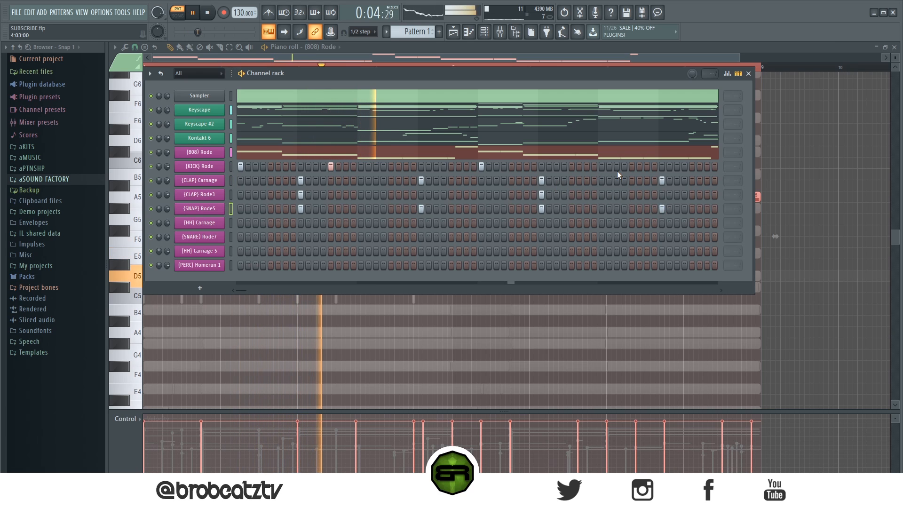
- Add a (KICK) Rode hit on step 59 and play the pattern with the kick's piano roll open
left_click(677, 167)
key("space")
right_click(222, 166)
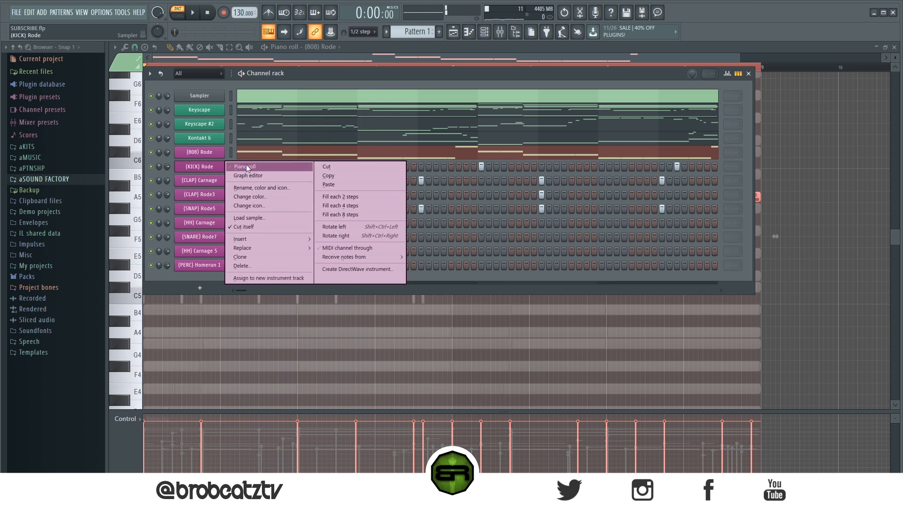
left_click(246, 167)
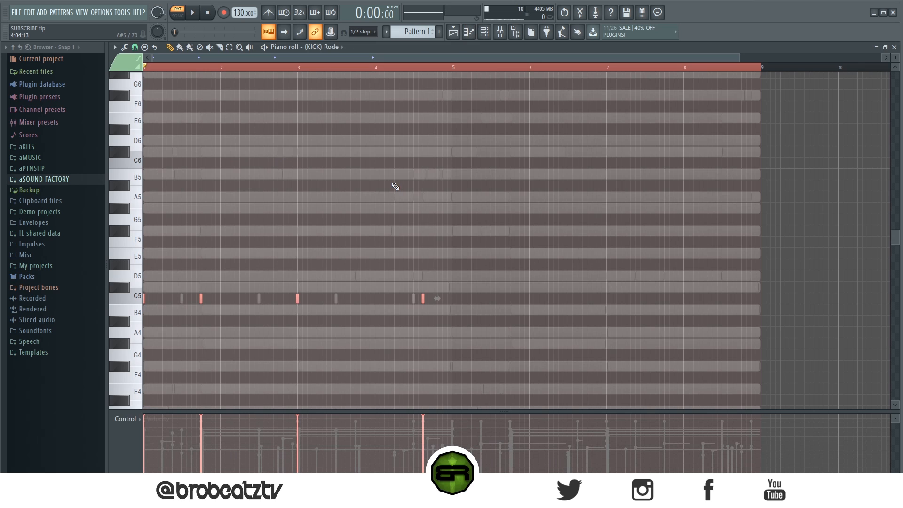
key("space")
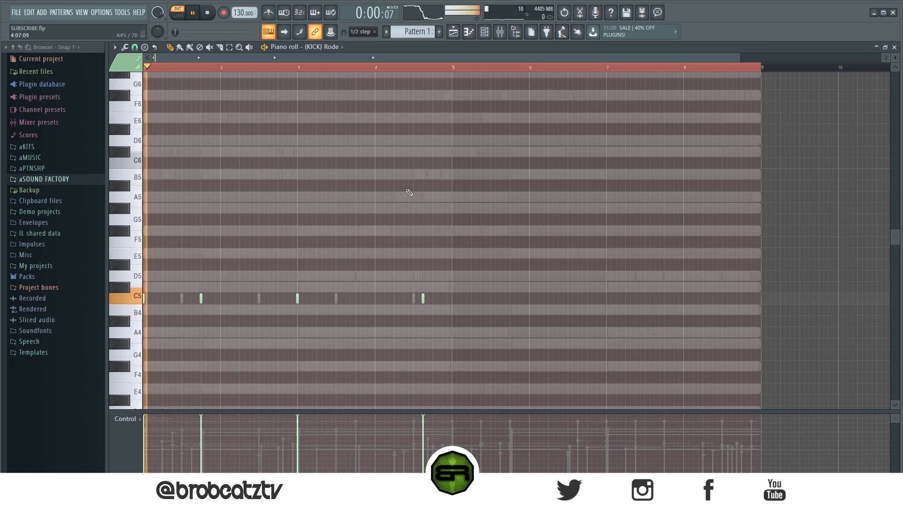
- Return to the Channel rack and place (HH) Carnage hits on steps 7, 27, 39, 57 and 59
left_click(484, 32)
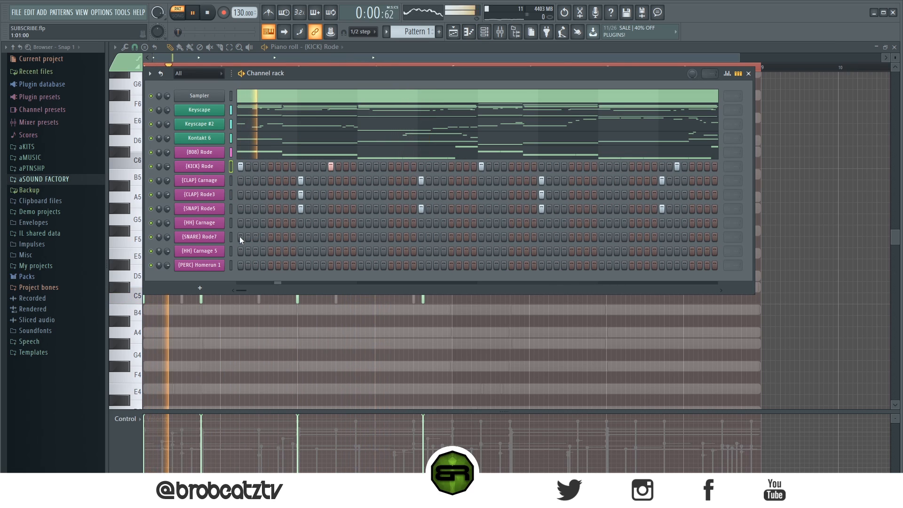
key("space")
key("space")
left_click(286, 223)
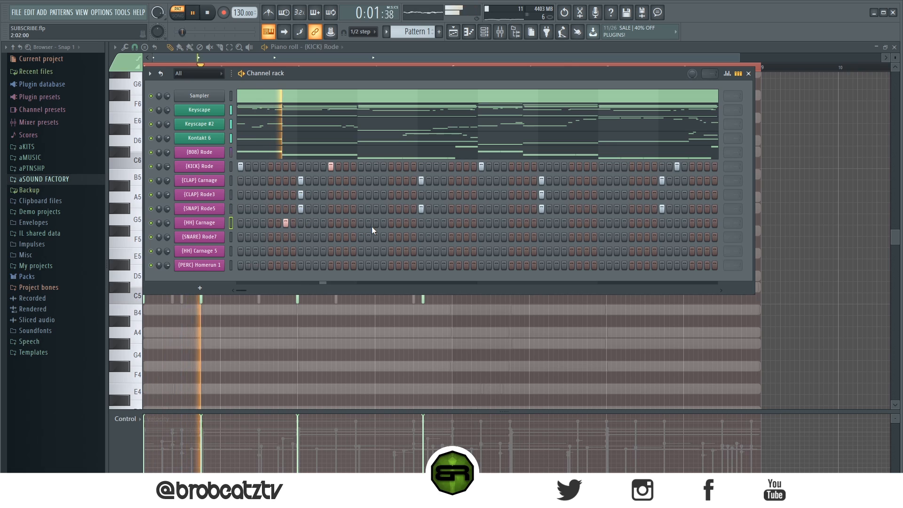
left_click(437, 224)
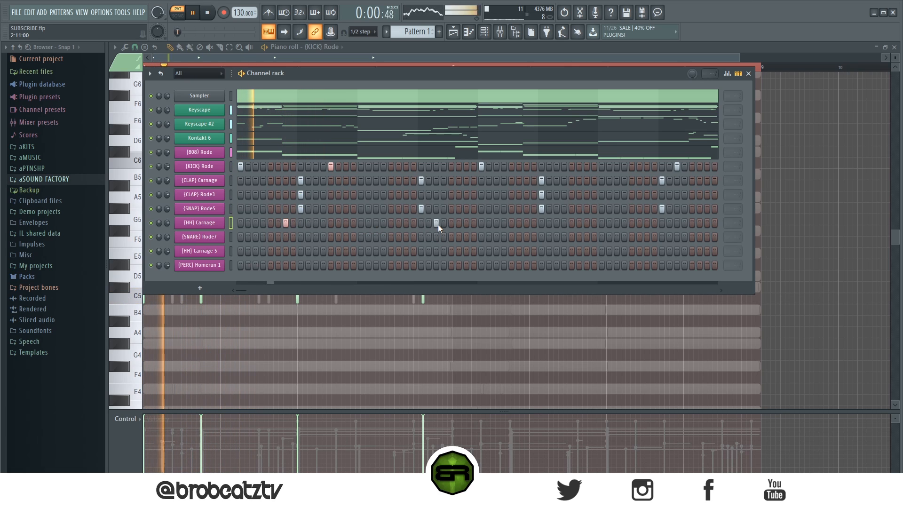
left_click(528, 223)
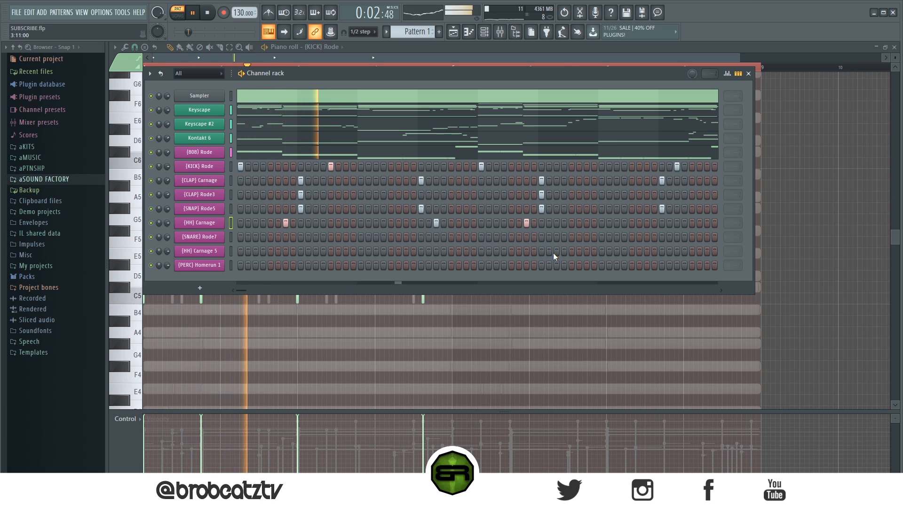
left_click(677, 223)
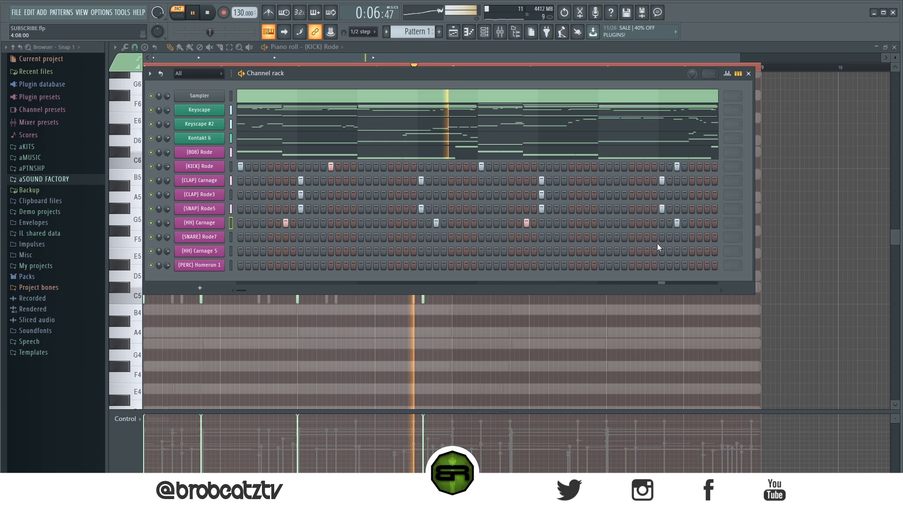
left_click(663, 224)
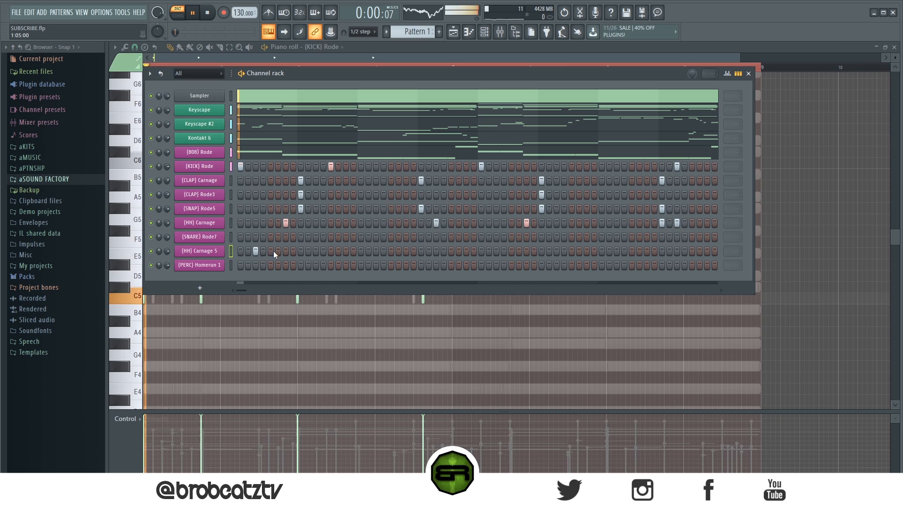
- Place (SNARE) Rode7 hits on steps 3, 47, 51 and 63 during playback
left_click(255, 237)
key("space")
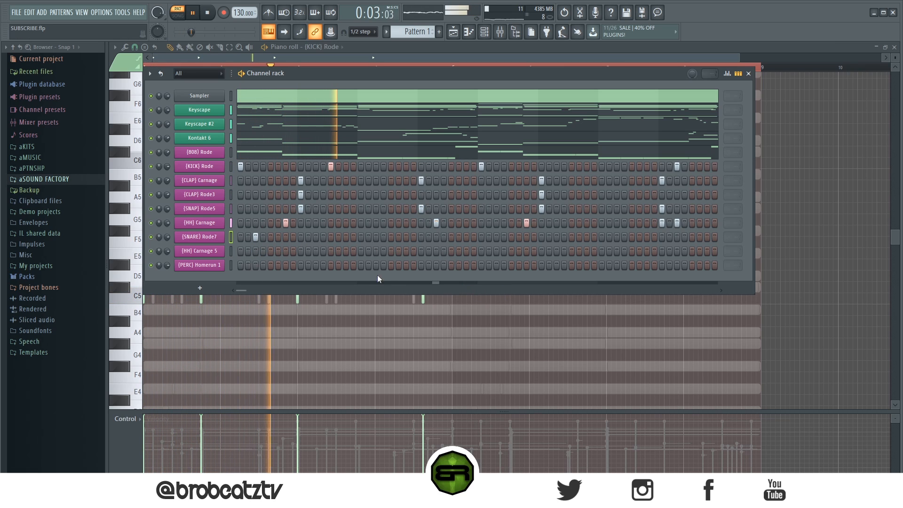
left_click(587, 238)
left_click(617, 237)
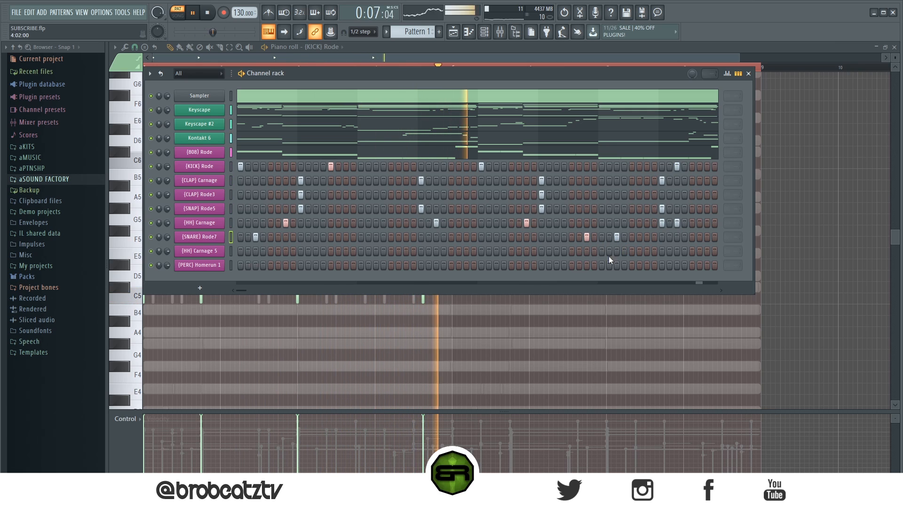
key("space")
left_click(707, 237)
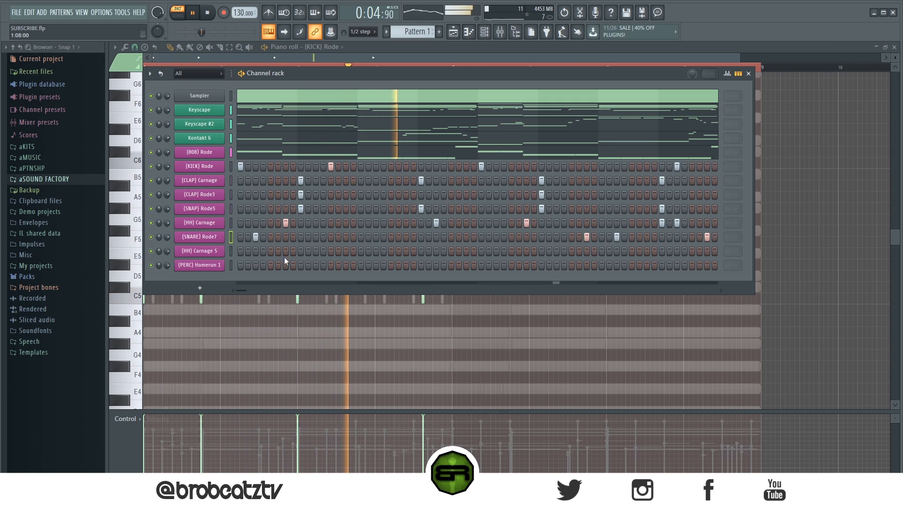
- In the (HH) Carnage 5 piano roll, put a C5 note on every beat of bars 1 to 4 by duplicating, and play it back
right_click(210, 249)
left_click(244, 250)
key("space")
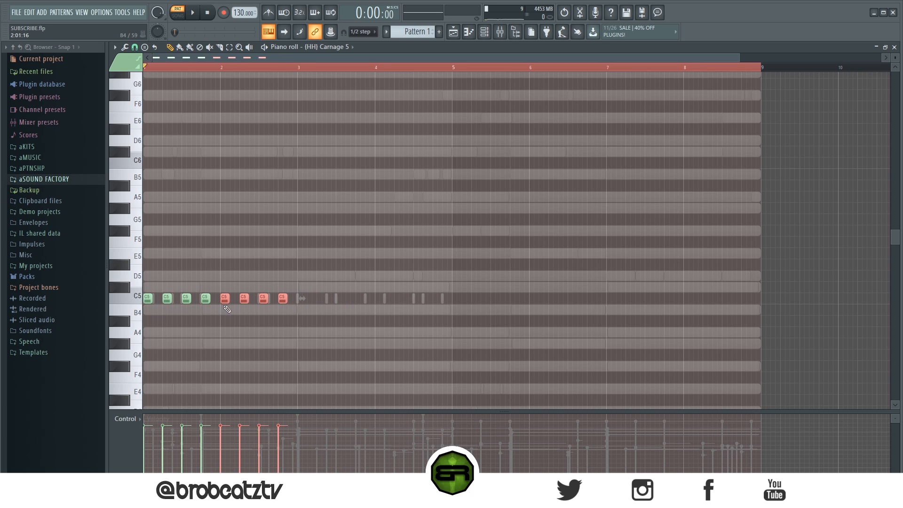
key("ctrl+b")
left_click_drag(301, 320, 306, 325)
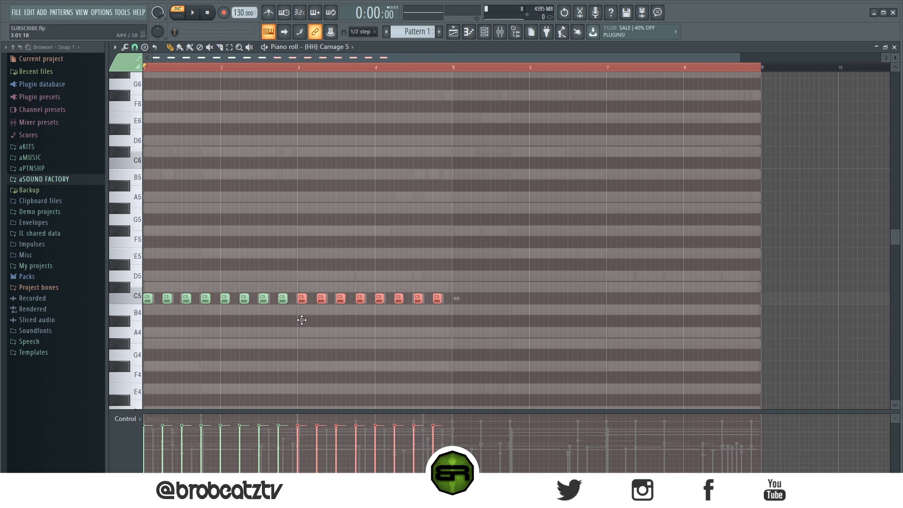
key("space")
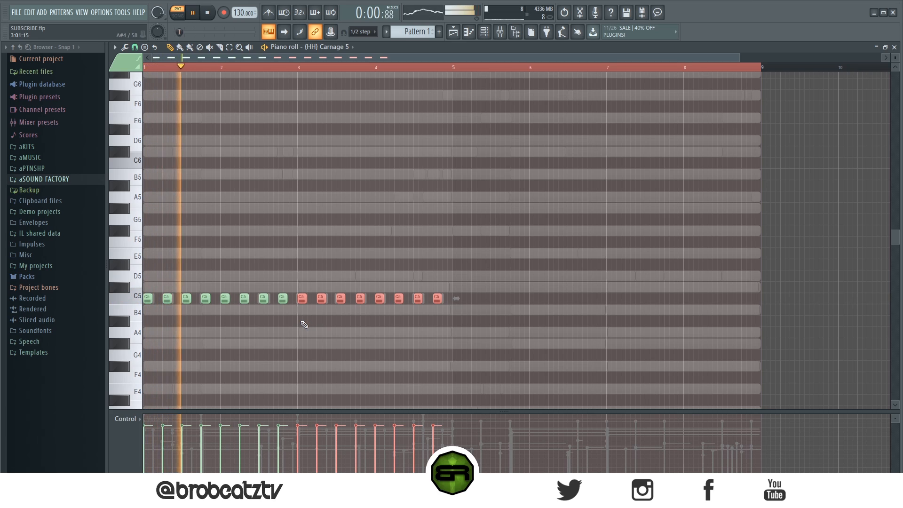
key("space")
- Copy all the C5 hi-hat notes half a beat later to fill bars 1 to 4, and lower their velocities slightly
key("ctrl+a")
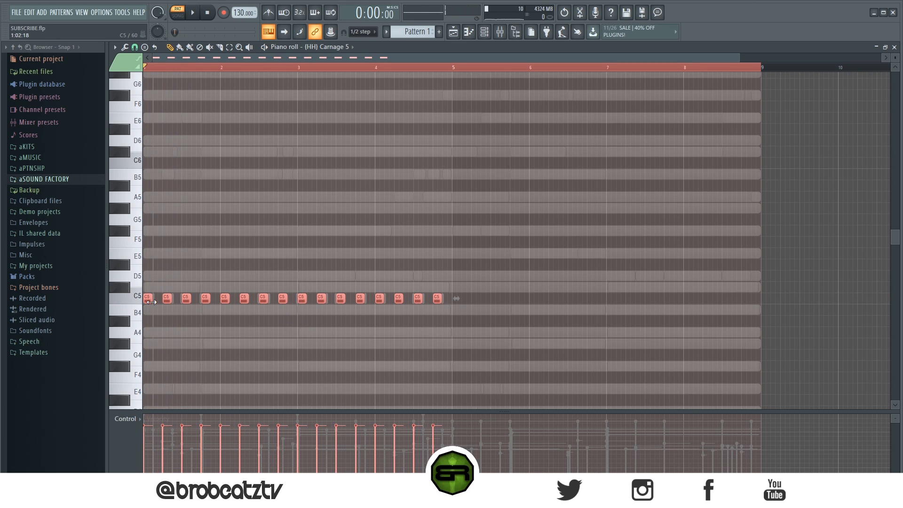
left_click_drag(149, 301, 159, 303)
left_click(188, 332)
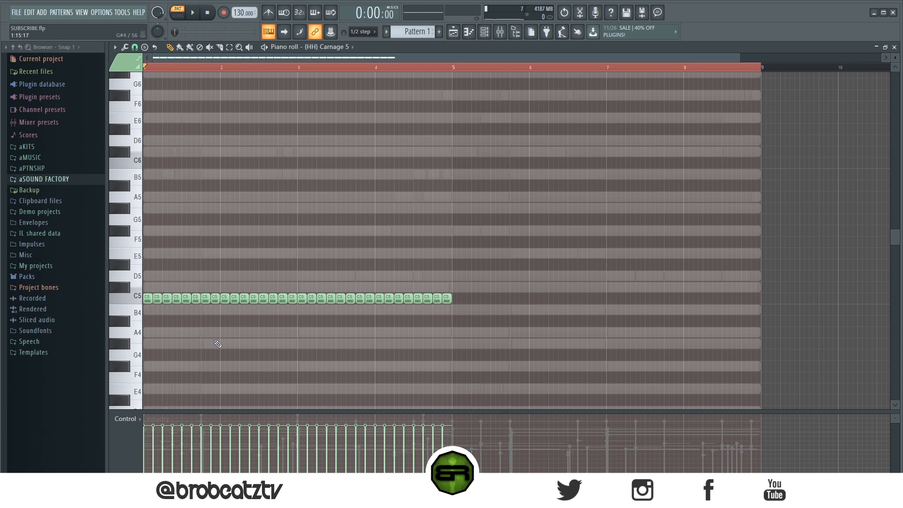
key("ctrl+a")
left_click(241, 339)
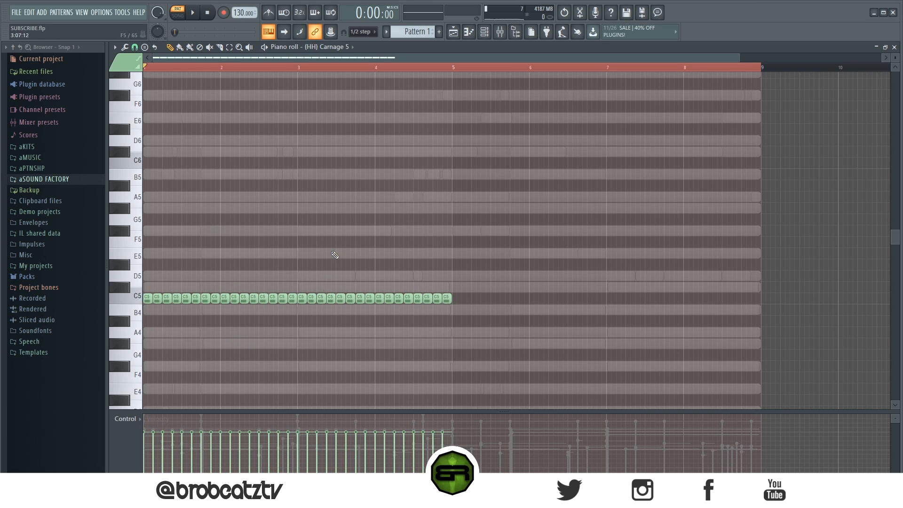
- Add a D5 note at step 13 of bar 1 chopped into four, a plain D5 at step 15, and lower their velocities
scroll(218, 71, "up", 2)
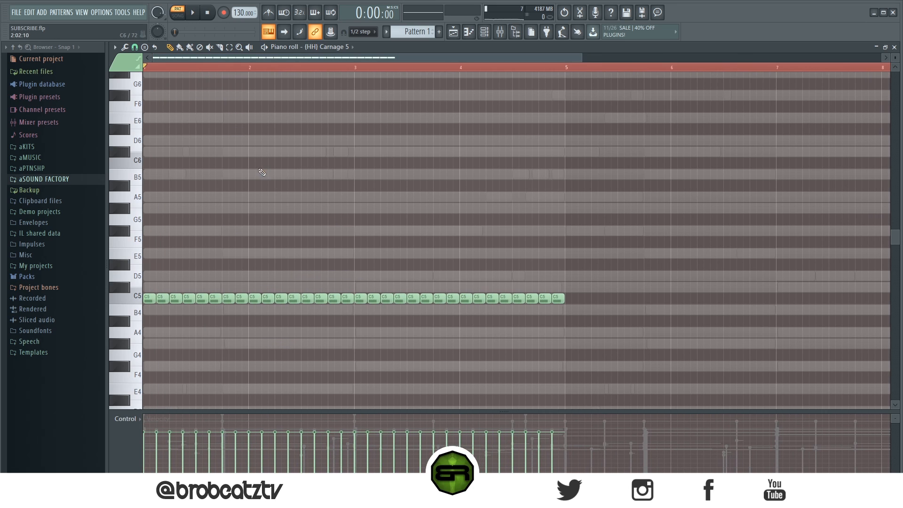
key("space")
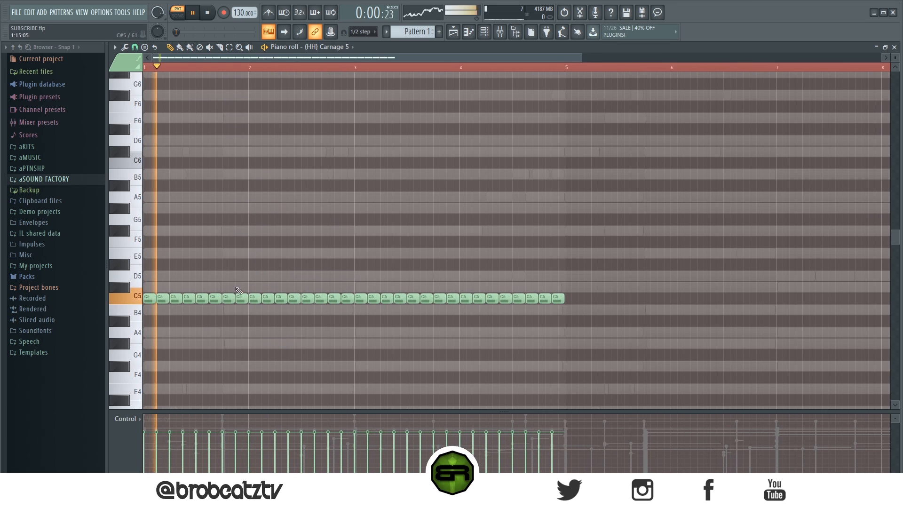
left_click(231, 276)
key("space")
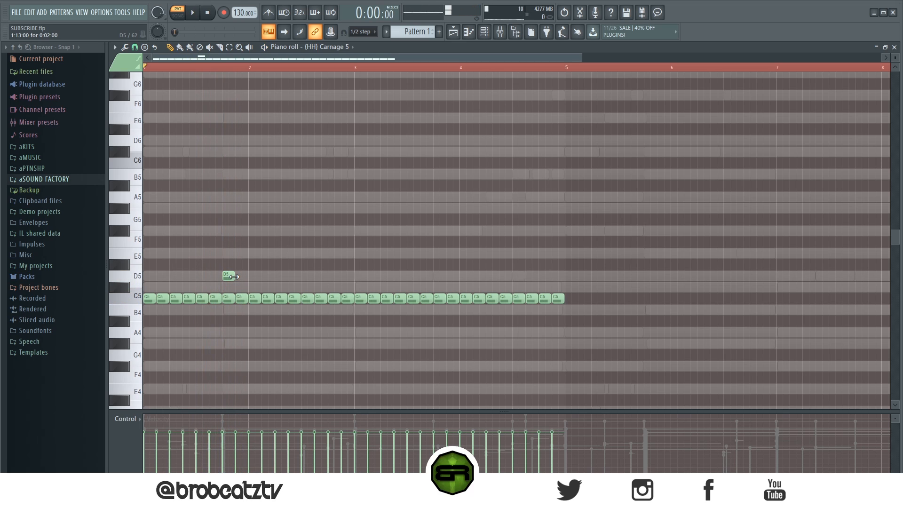
key("alt+u")
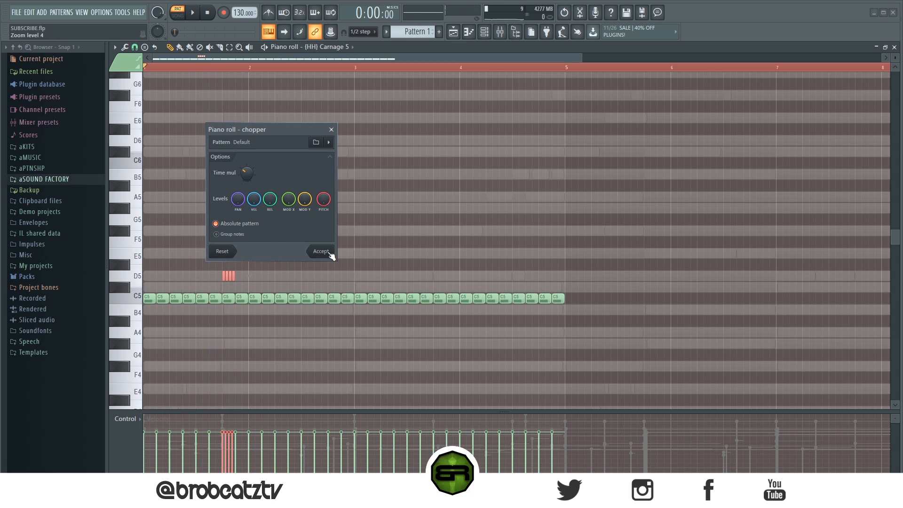
left_click(323, 252)
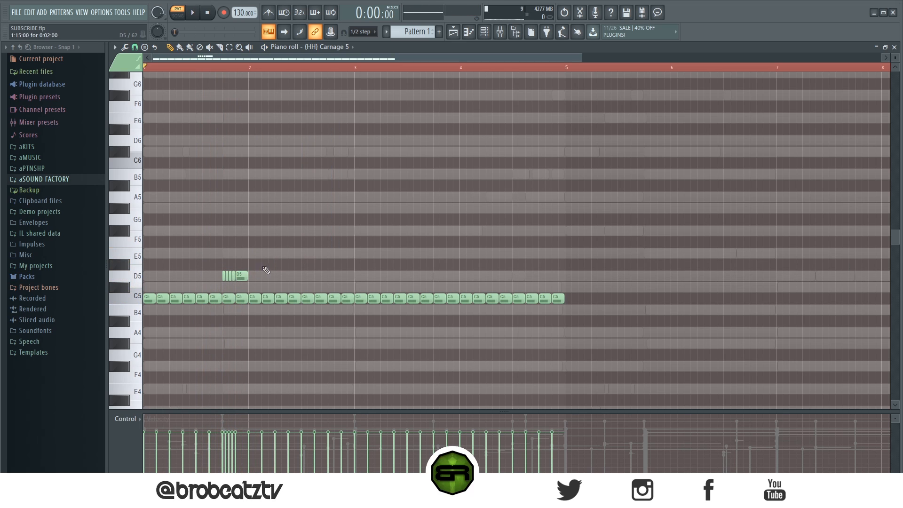
key("space")
key("ctrl+d")
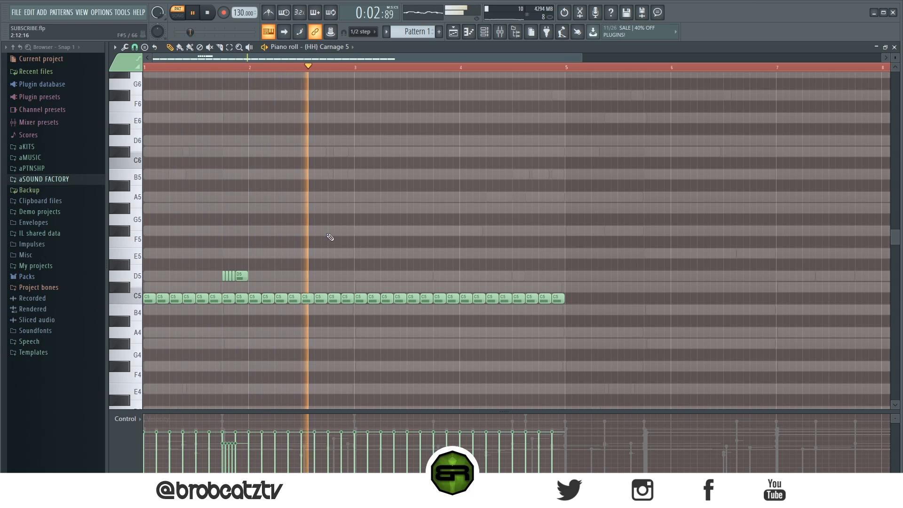
- Copy the D5 hi-hat roll to G#4 at the end of bar 2 and lower the copy's velocities
key("space")
key("space")
left_click_drag(238, 275, 342, 345)
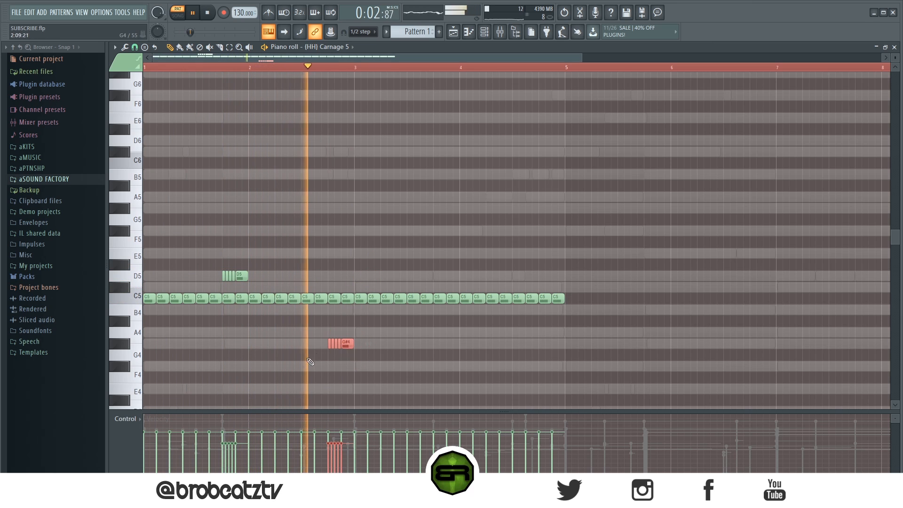
key("ctrl+d")
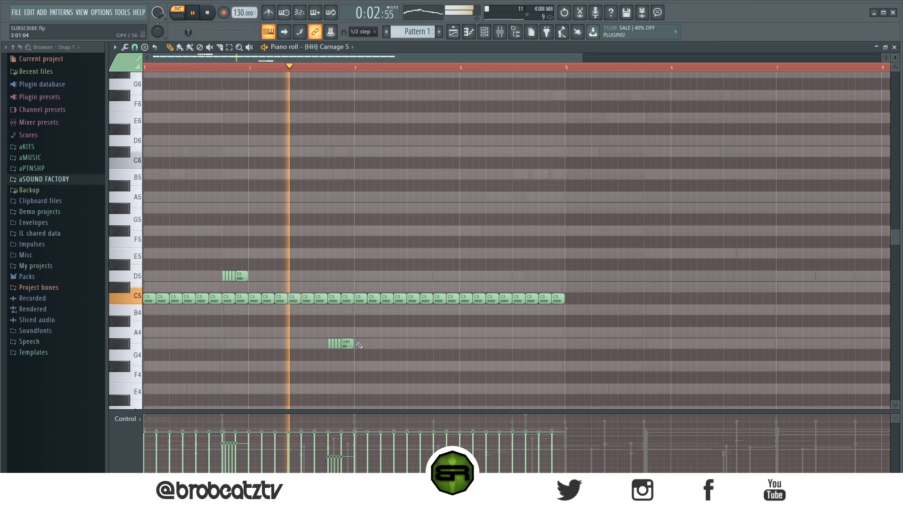
- Add a D5 hi-hat note at step 5 of bar 3, chop it into four, and play it back
key("space")
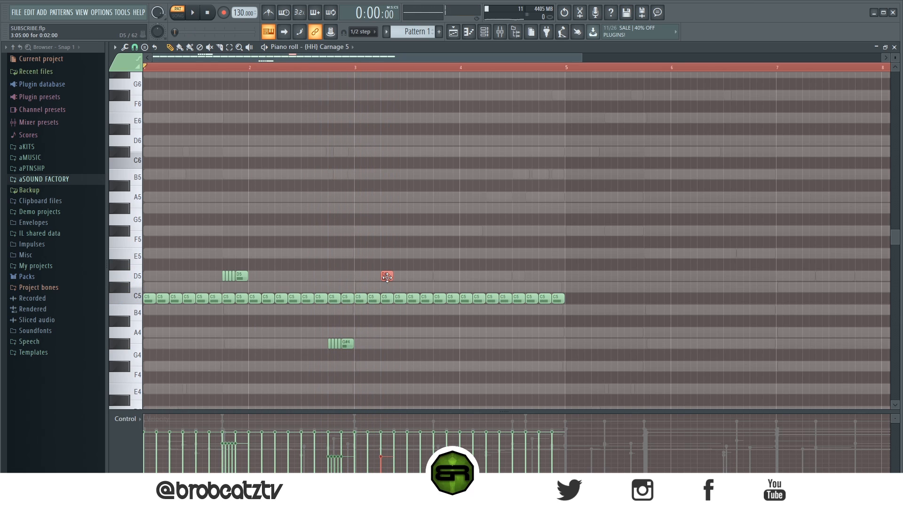
key("alt+u")
left_click(318, 249)
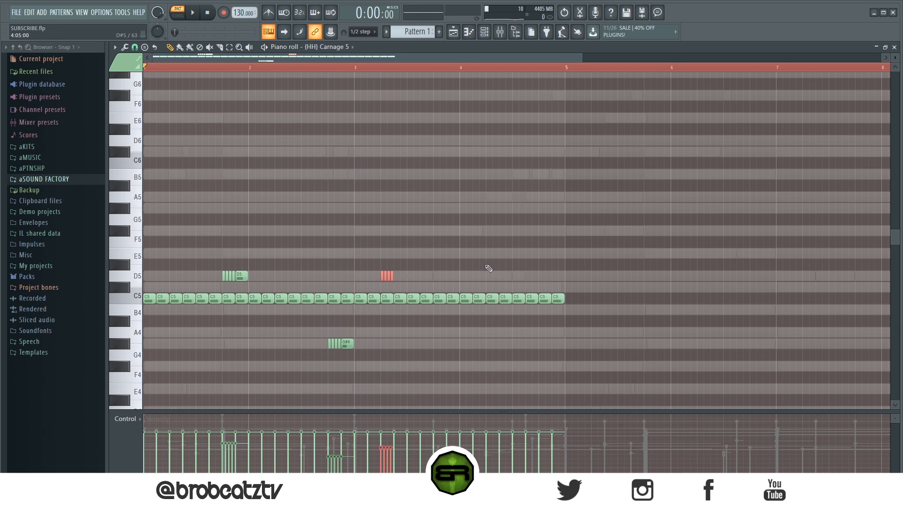
key("space")
- Copy the bar 1 D5 hi-hat roll with its closing note to step 13 of bar 4
left_click_drag(303, 250, 560, 276)
key("ctrl+d")
key("space")
key("space")
key("ctrl+d")
- Chop the C5 hi-hat note at step 5 of bar 4 into two, then deselect it and stop playback
left_click_drag(490, 280, 498, 311)
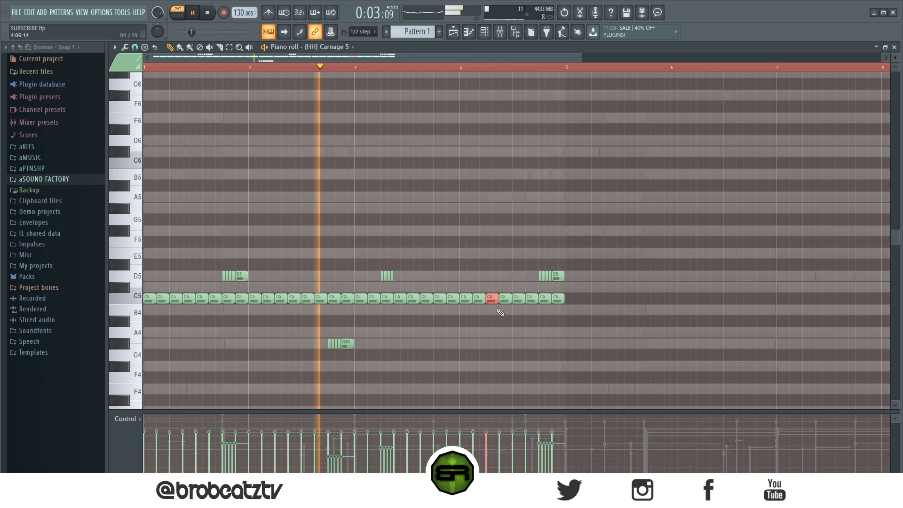
key("alt+u")
left_click_drag(247, 175, 245, 172)
left_click(321, 252)
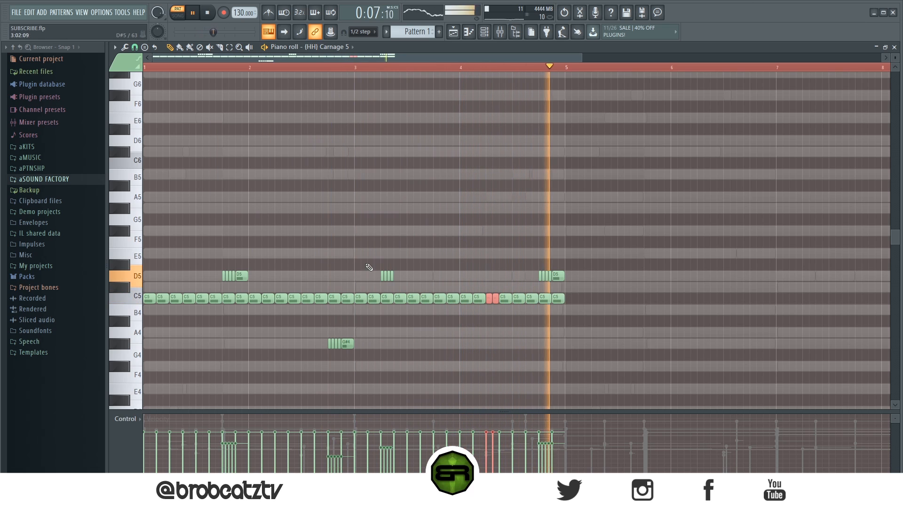
key("ctrl+d")
key("space")
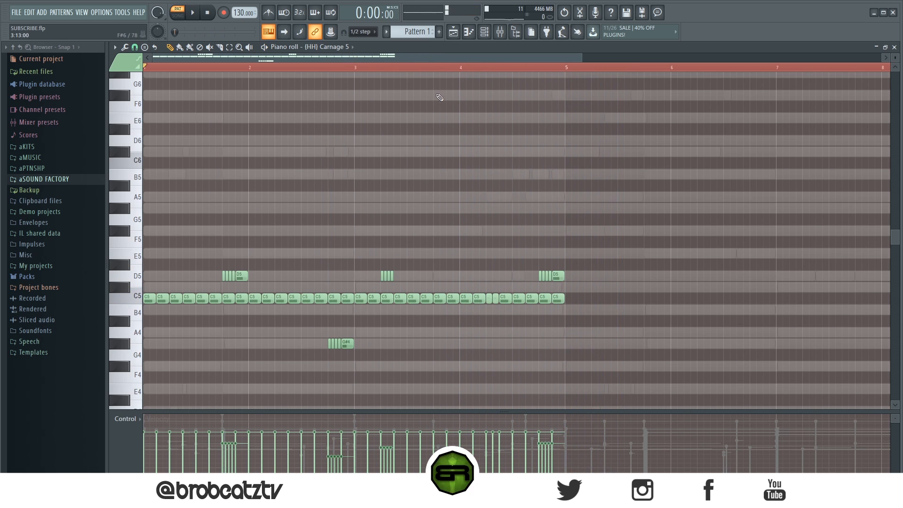
- In the (PERC) Homerun 1 piano roll, put C5 notes at steps 11, 12 and 13 of bar 1 with rising velocities, and play back
left_click(483, 32)
right_click(204, 267)
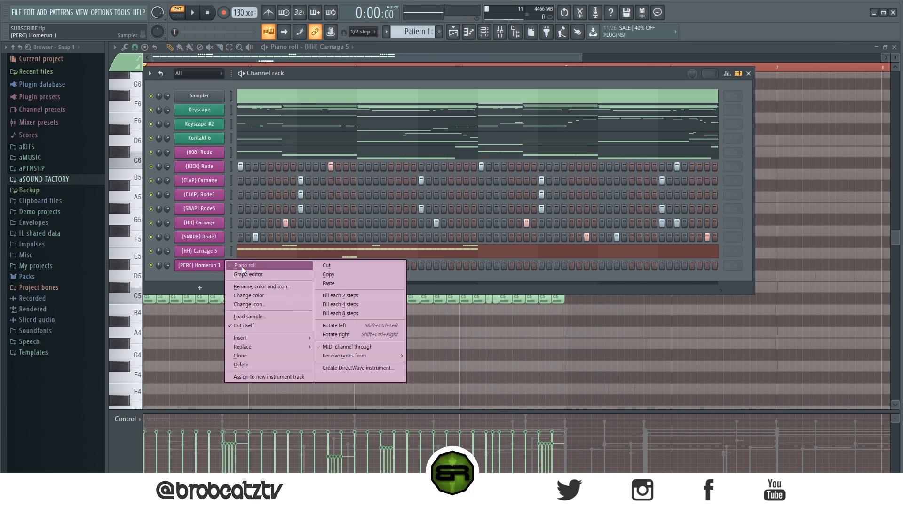
left_click(242, 266)
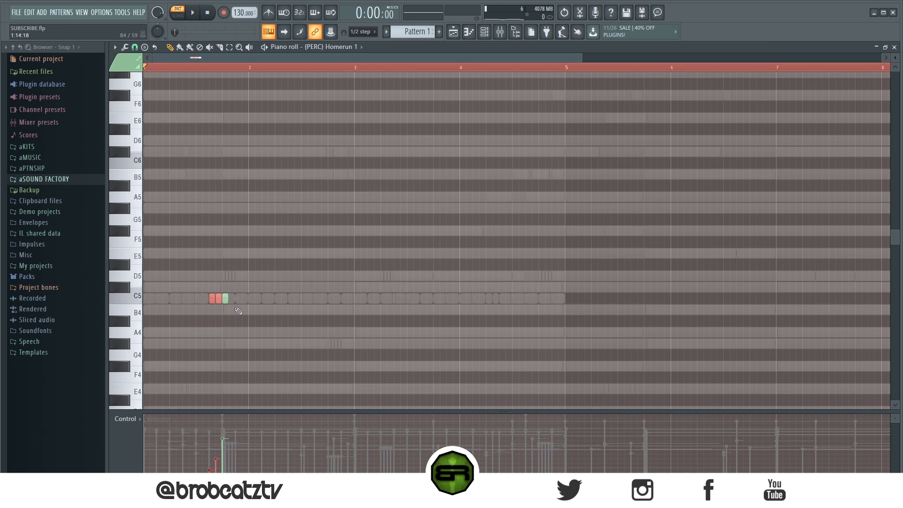
key("space")
key("space")
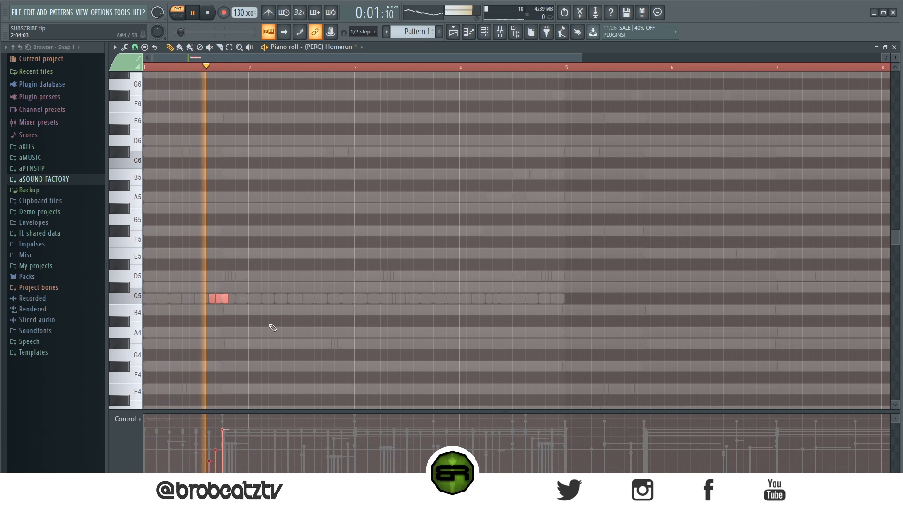
- Add single C5 percussion notes at step 15 of bar 2 and step 3 of bar 3
key("space")
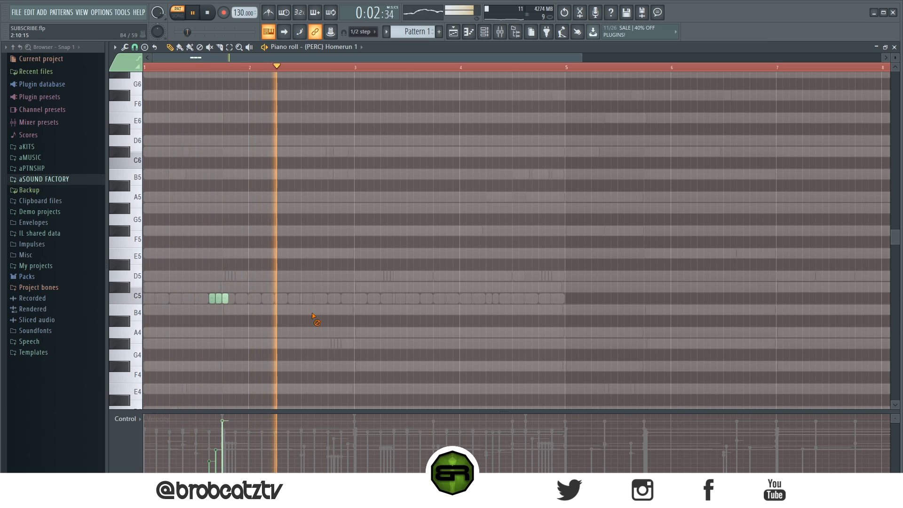
left_click(344, 298)
left_click(370, 298)
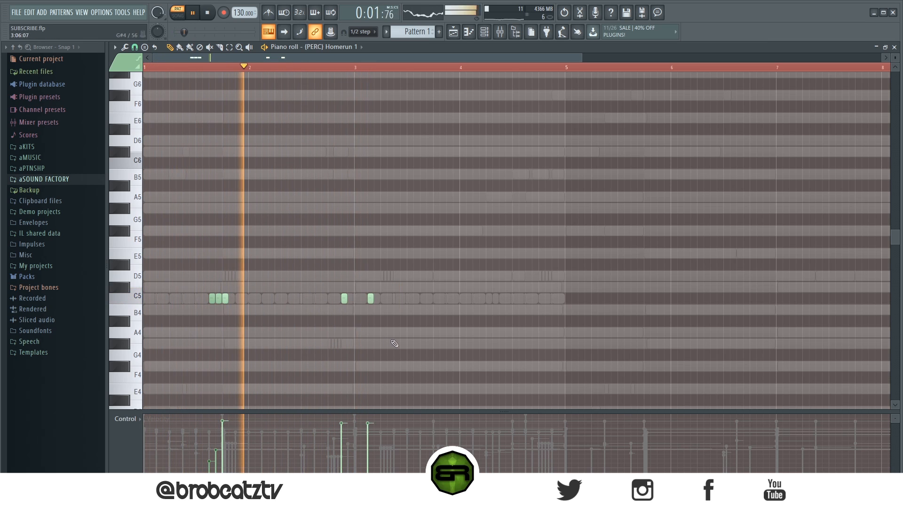
- Copy the three-note percussion run to step 11 of bar 3 and add a C5 note at step 15 of bar 4
left_click_drag(235, 271, 433, 307)
key("space")
key("space")
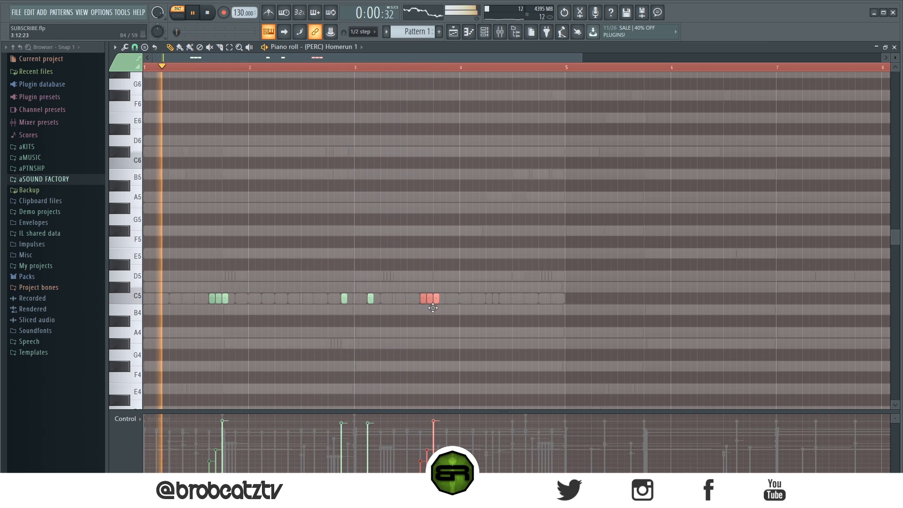
left_click(449, 339, "ctrl")
left_click(556, 298)
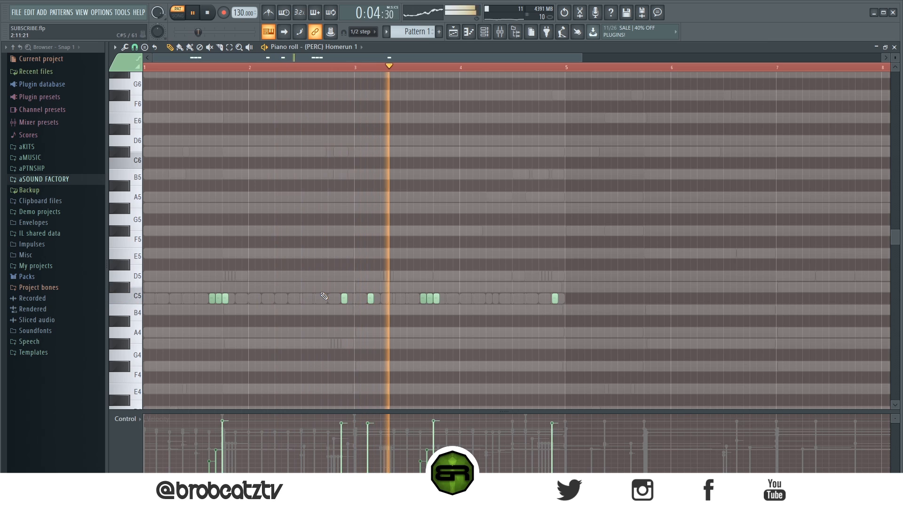
- Show the empty playlist, stop playback, and split Pattern 1 by channel into separate patterns
left_click(460, 33)
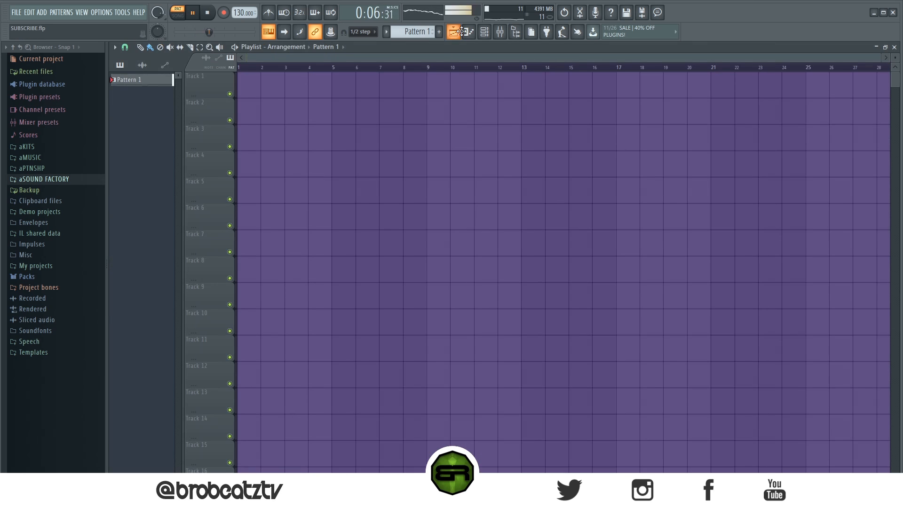
left_click(485, 33)
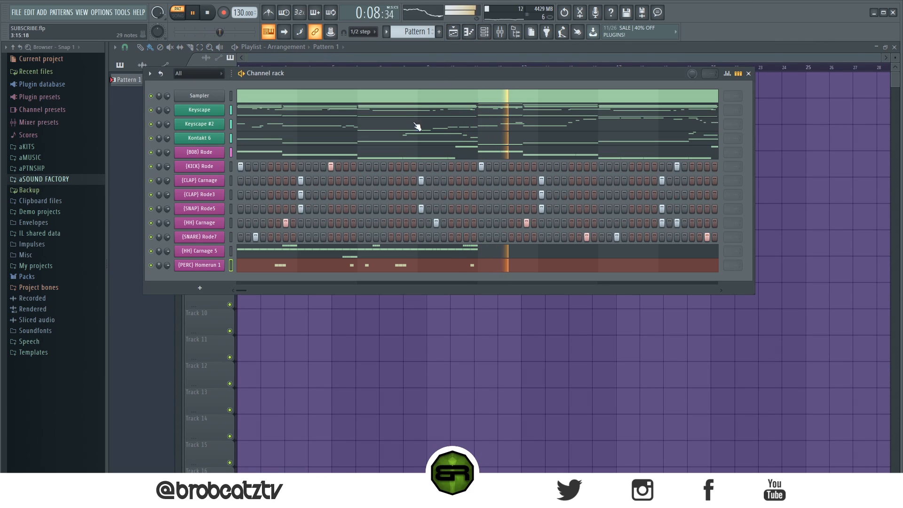
left_click(130, 80)
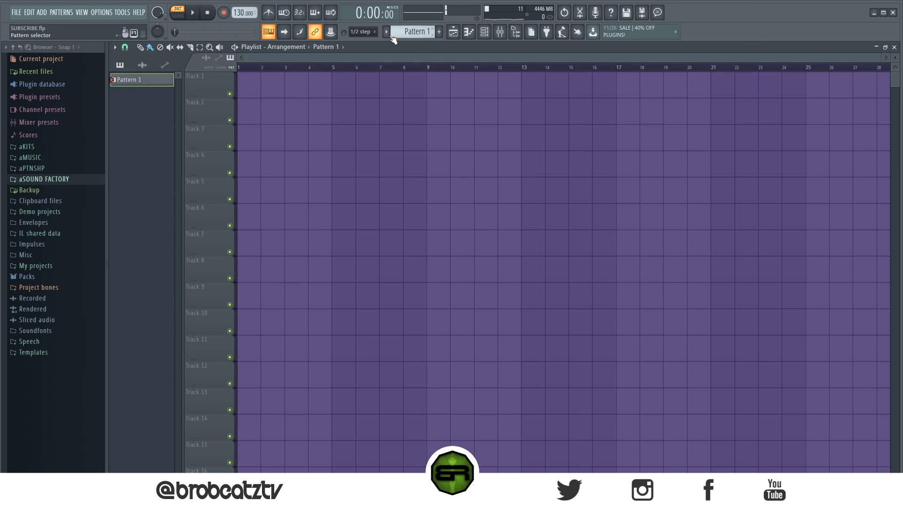
left_click(387, 32)
left_click(448, 139)
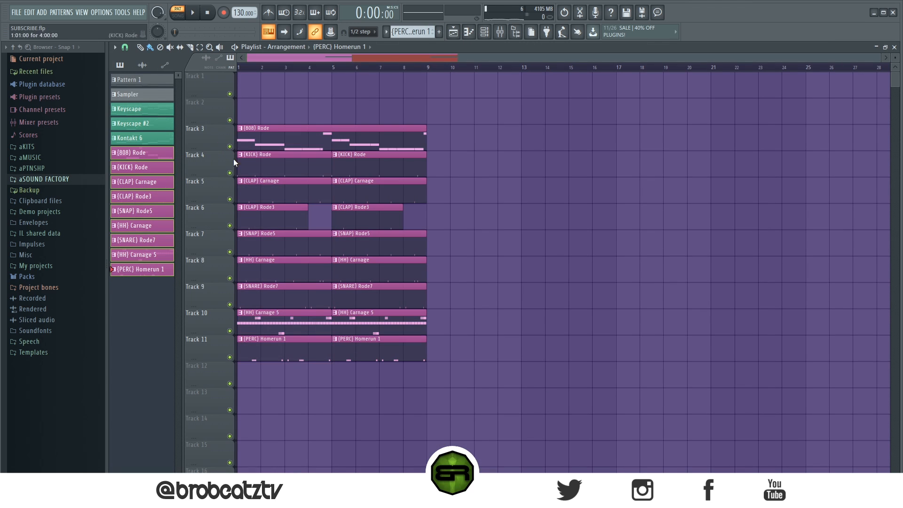
- Arrange the channel clips on tracks 1 to 12 over 16 bars, leave Keyscape #2 and the kick out of bars 9 to 16, and play the song
left_click_drag(282, 121, 448, 121)
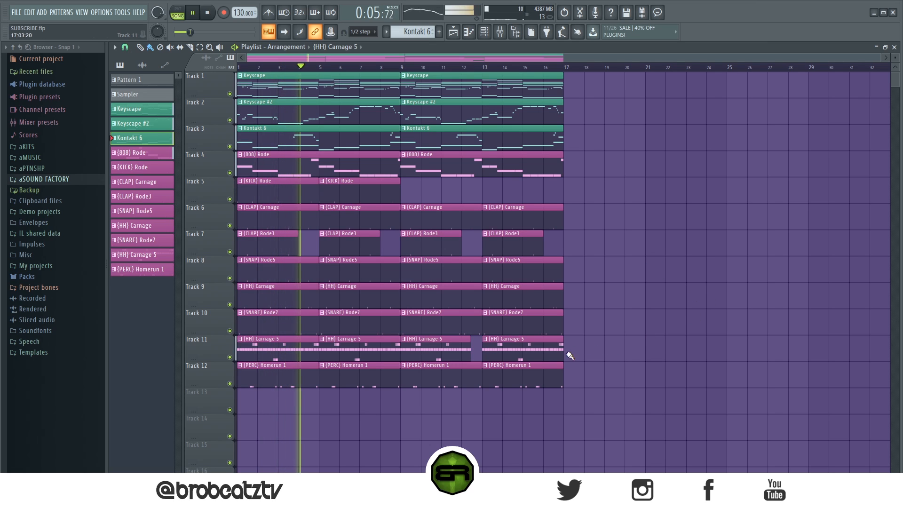
right_click(468, 114)
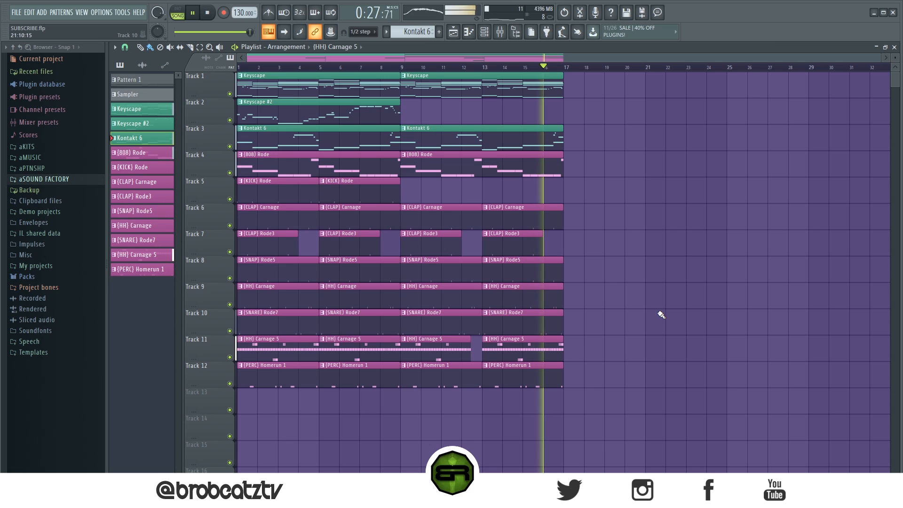
key("space")
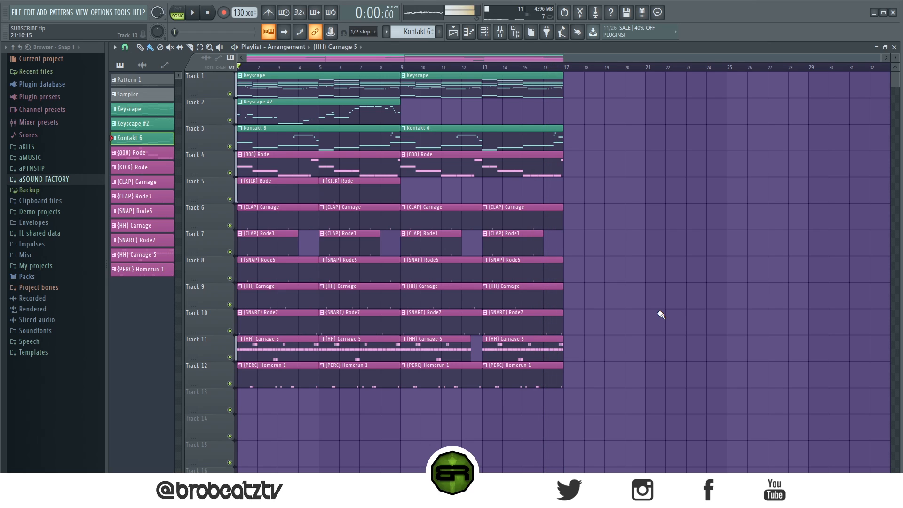